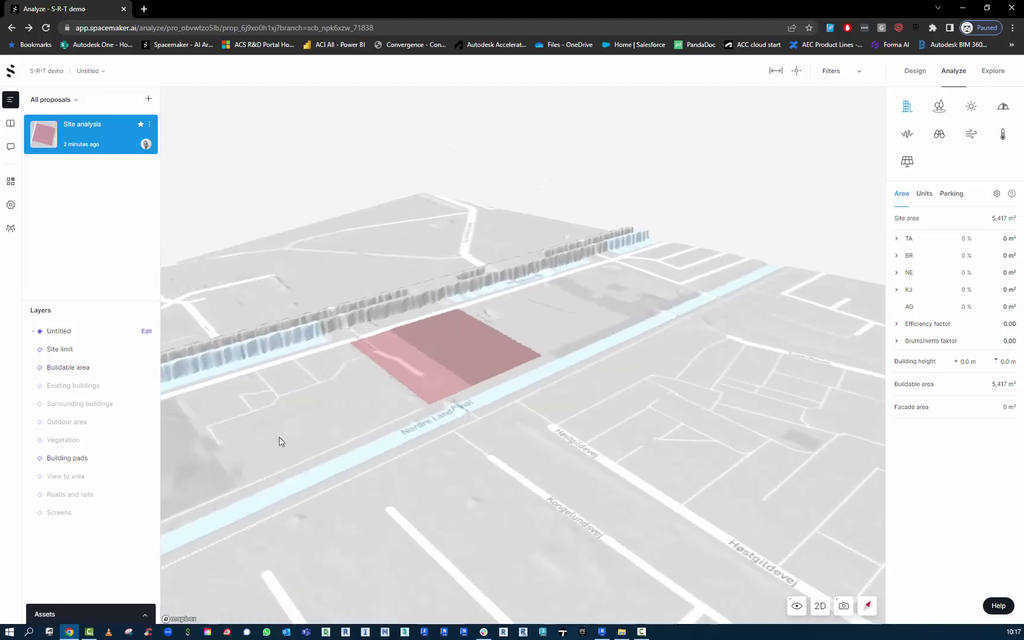
# Set the terrain display to the satellite image
pyautogui.click(797, 606)
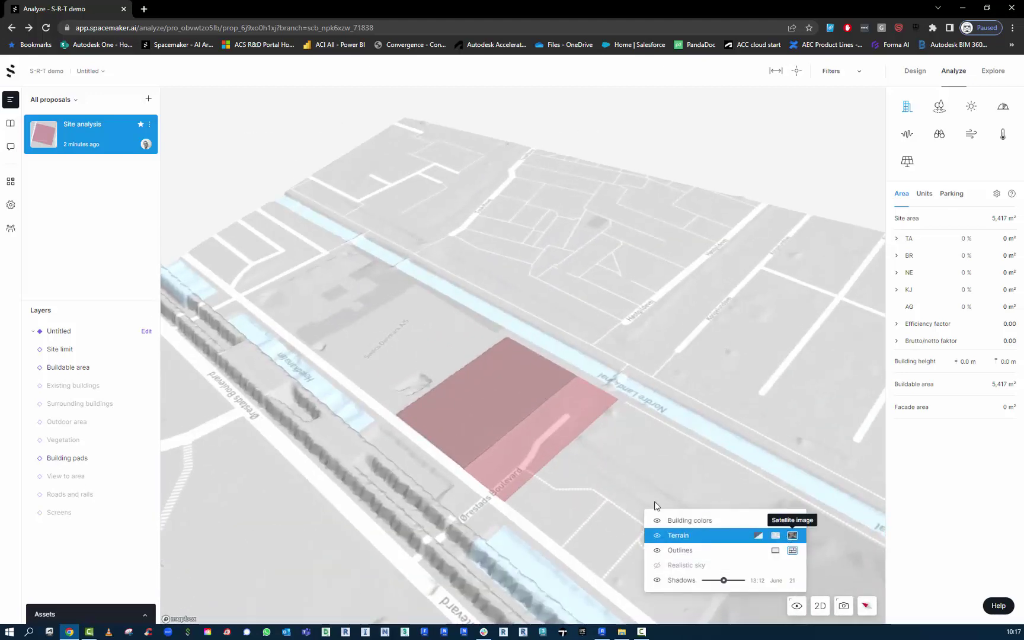
pyautogui.click(619, 471)
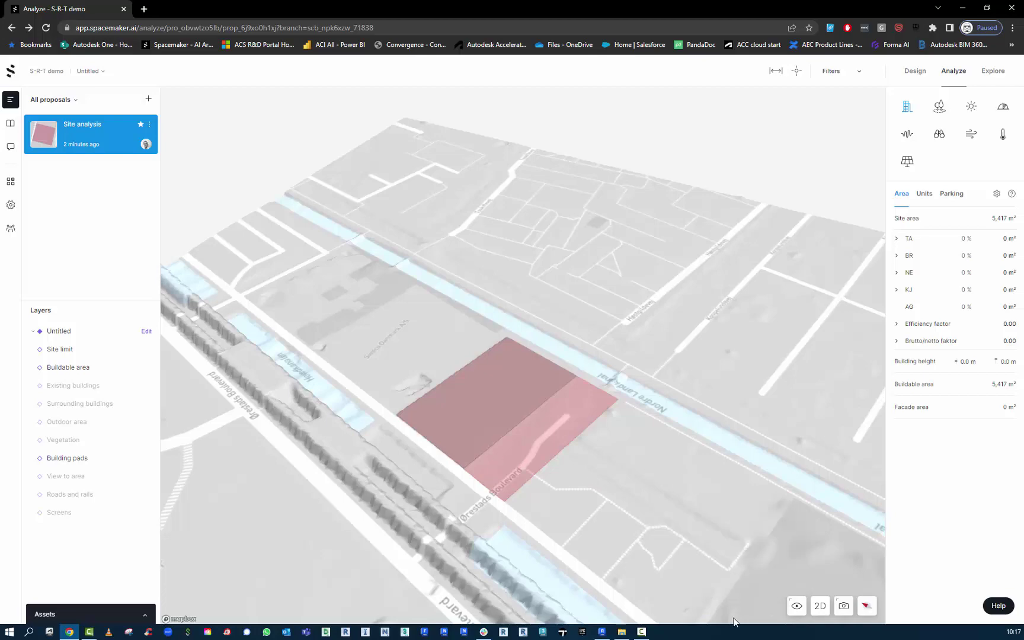
pyautogui.click(795, 606)
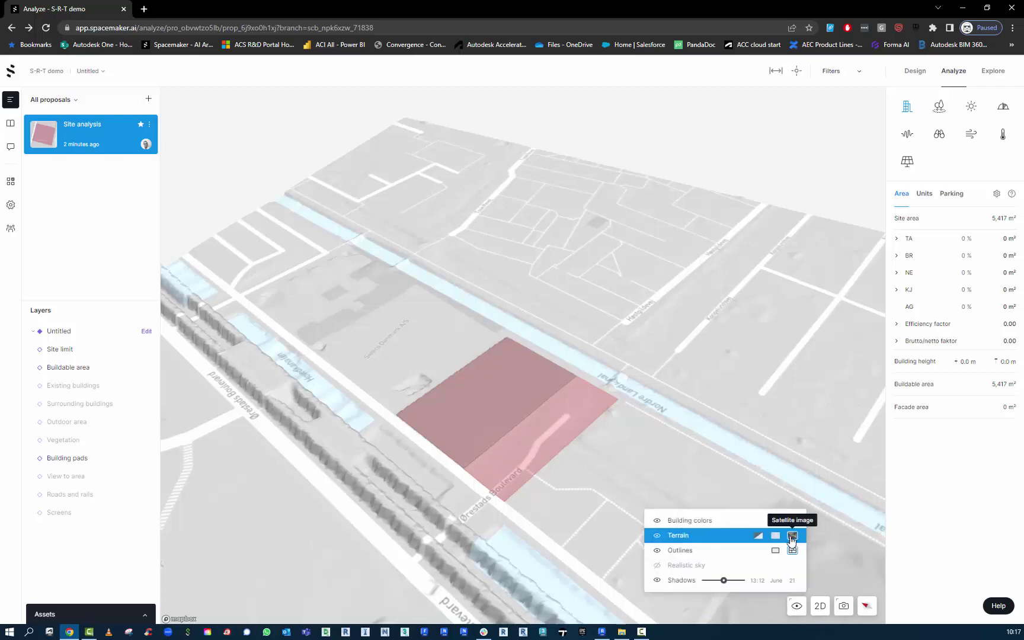
pyautogui.click(792, 537)
pyautogui.moveTo(596, 480)
pyautogui.mouseDown(button='right')
pyautogui.moveTo(620, 475)
pyautogui.moveTo(636, 509)
pyautogui.moveTo(595, 479)
pyautogui.mouseUp(button='right')
pyautogui.scroll(5, 488, 450)
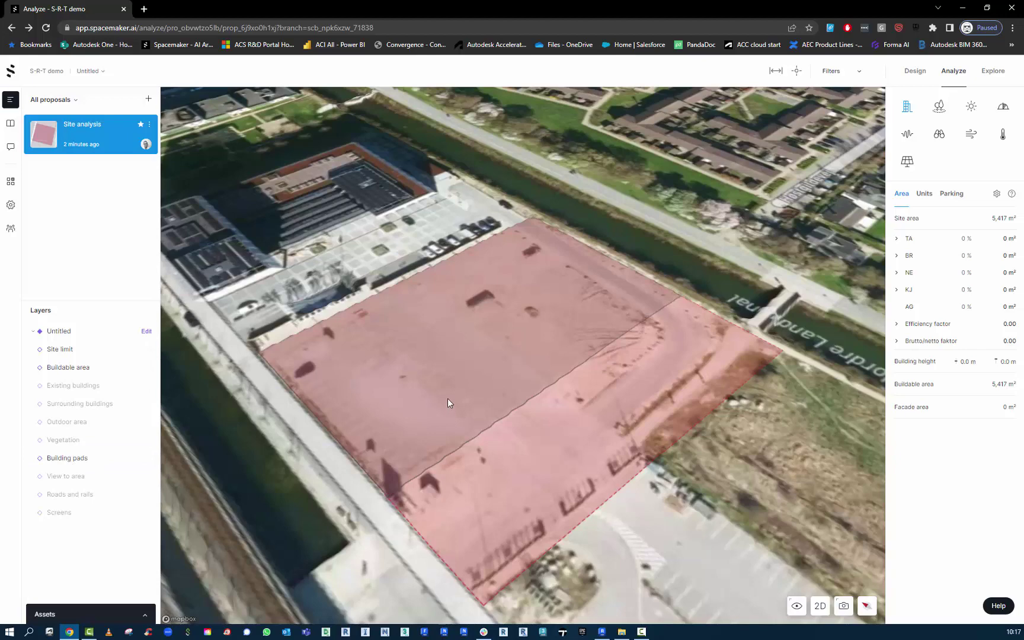
# Examine the red site area and its surroundings on the satellite terrain, and review the project's list of assets
pyautogui.moveTo(447, 398); pyautogui.dragTo(461, 366, button='right')
pyautogui.scroll(6, 461, 366)
pyautogui.moveTo(473, 457); pyautogui.dragTo(507, 435, button='right')
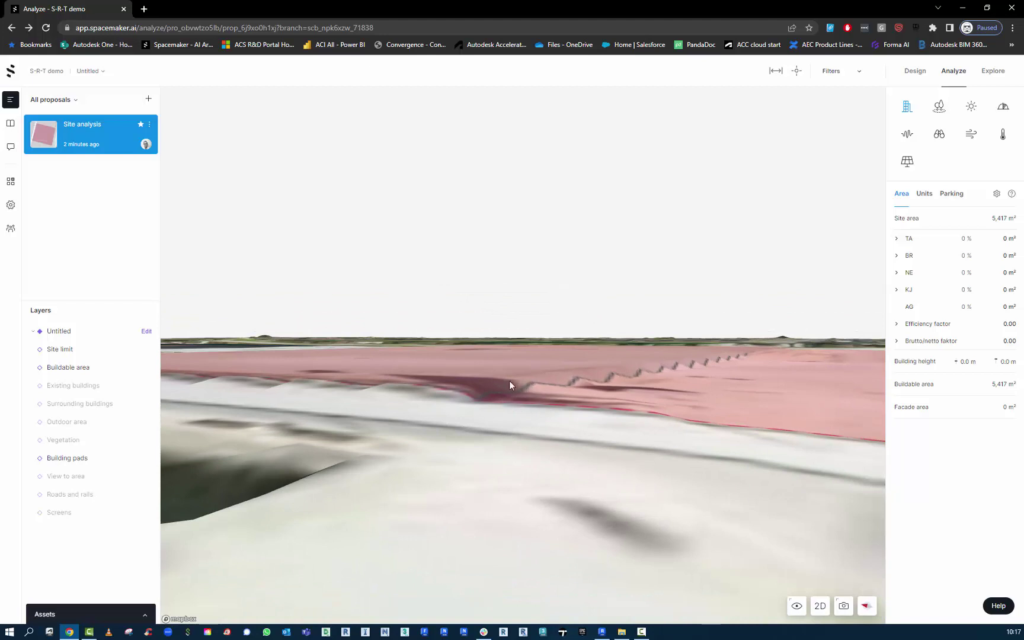
pyautogui.moveTo(509, 381); pyautogui.dragTo(518, 404, button='right')
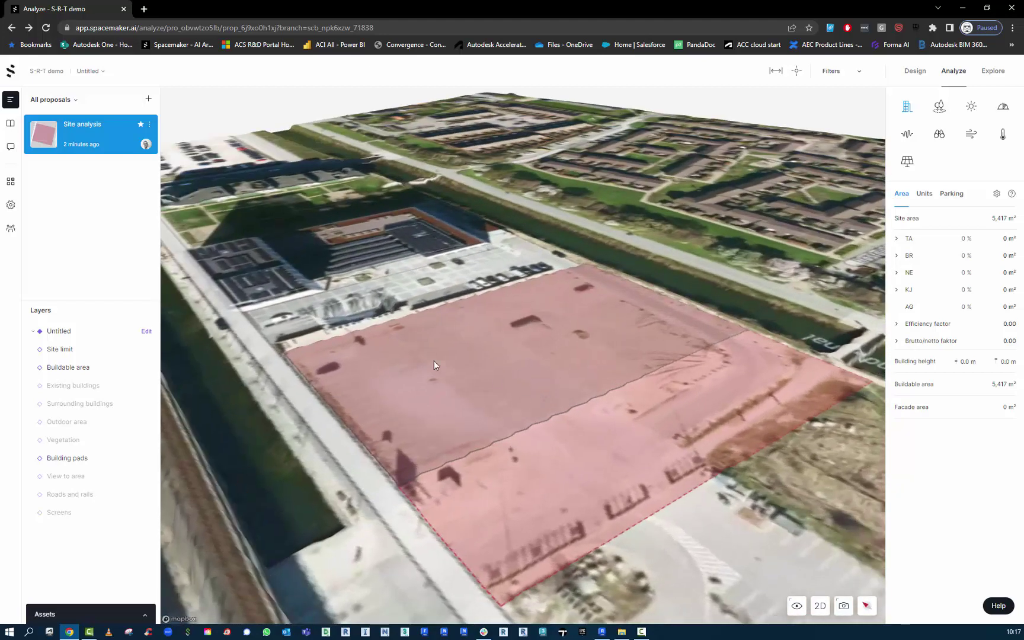
pyautogui.click(95, 611)
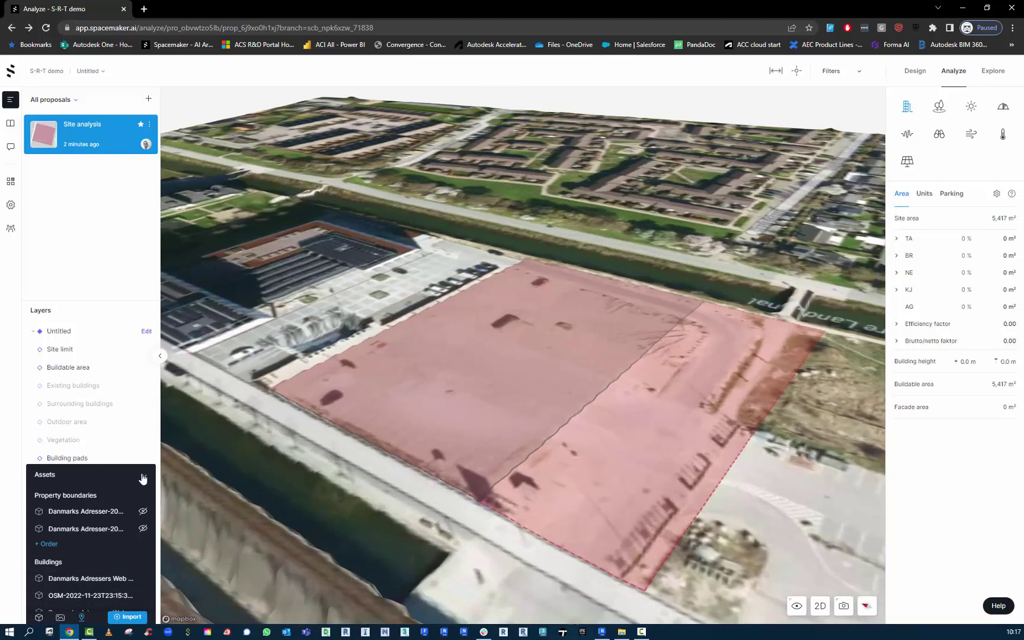
pyautogui.click(143, 475)
pyautogui.moveTo(422, 487); pyautogui.dragTo(373, 496)
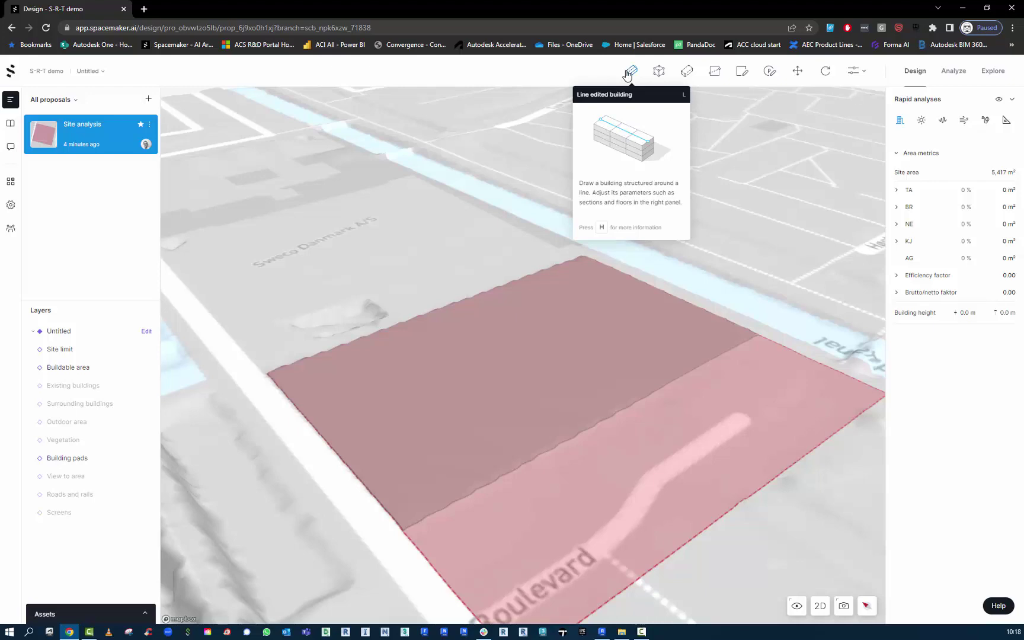
# Draw a 60 m long line edited building in 2D view, parallel to the buildable area's edge facing the Sweco property
pyautogui.click(818, 607)
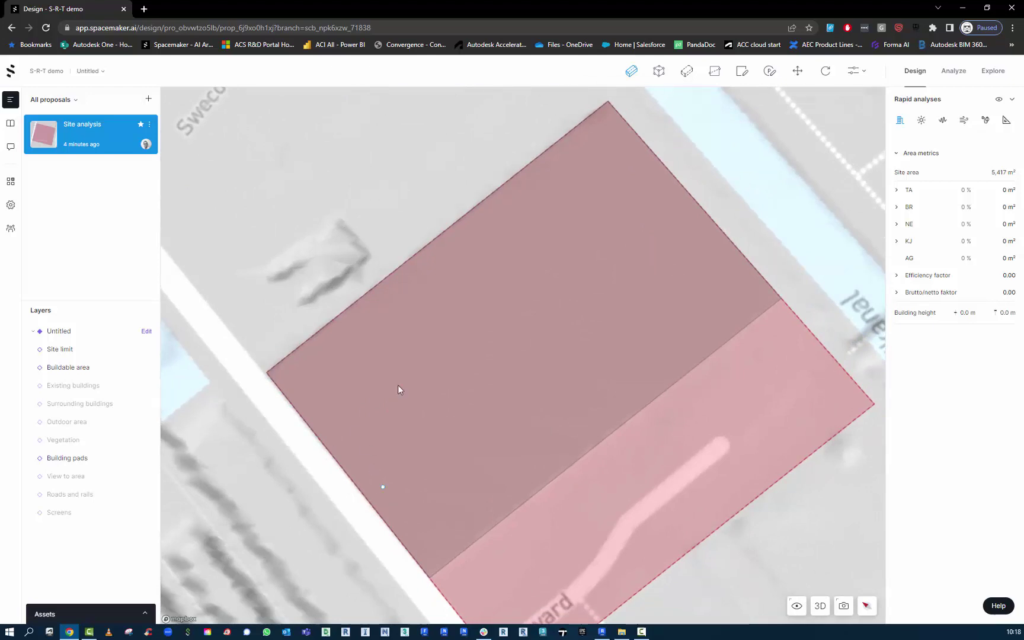
pyautogui.click(329, 427)
pyautogui.scroll(-1, 396, 372)
pyautogui.click(437, 317)
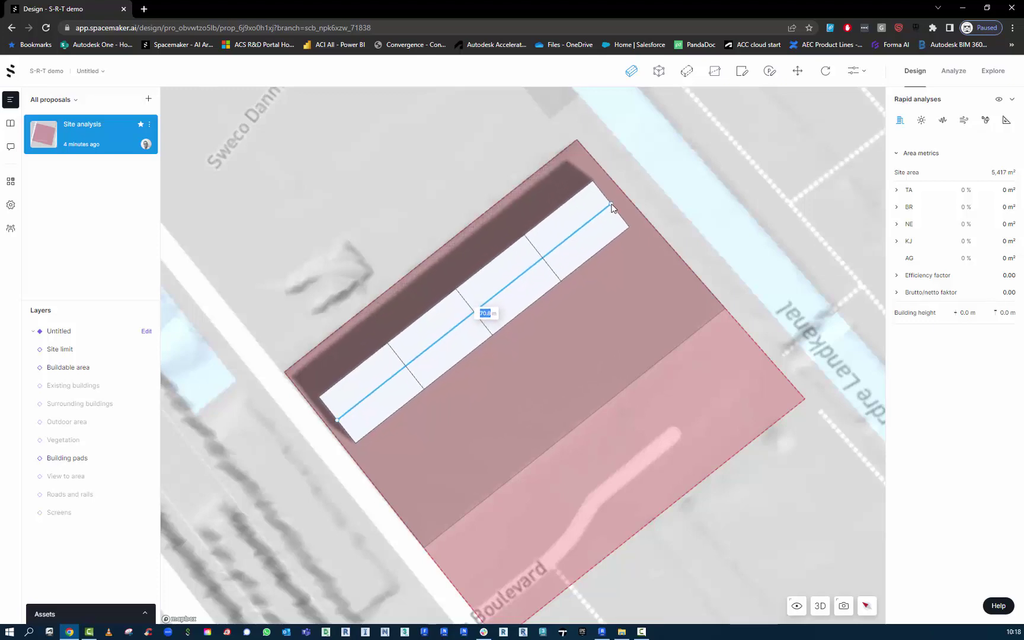
pyautogui.write('60')
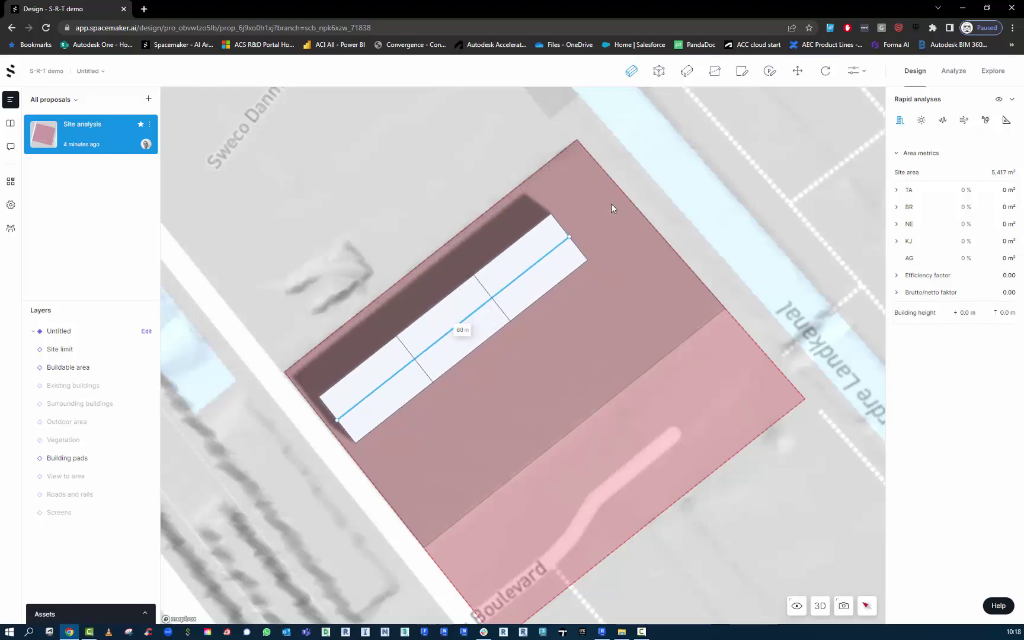
pyautogui.press('Return')
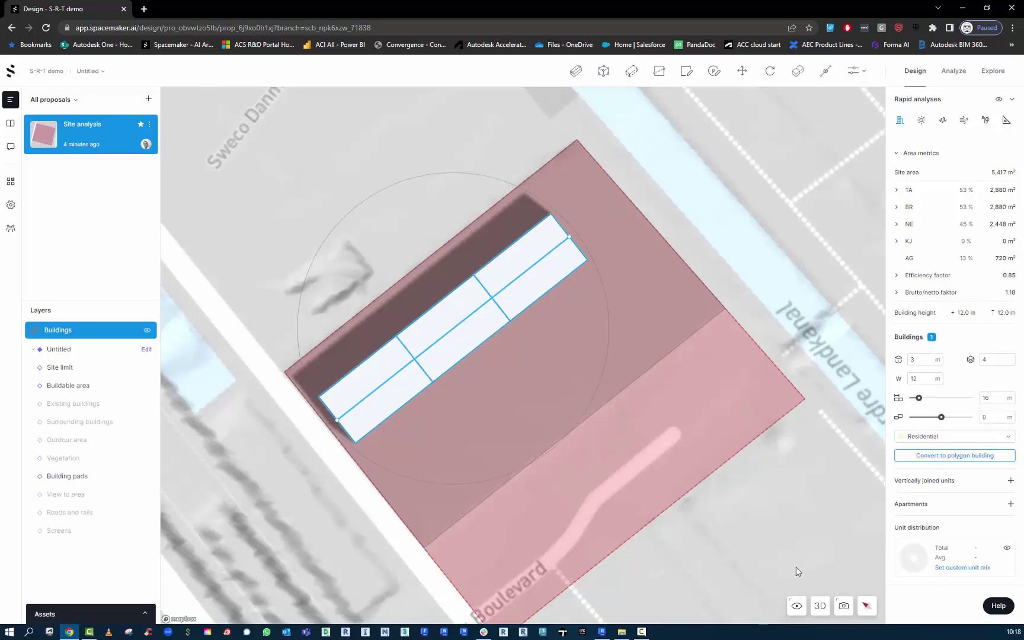
# Show the building in 3D, try a width of 6 m, and set the width back to 12 m
pyautogui.click(820, 606)
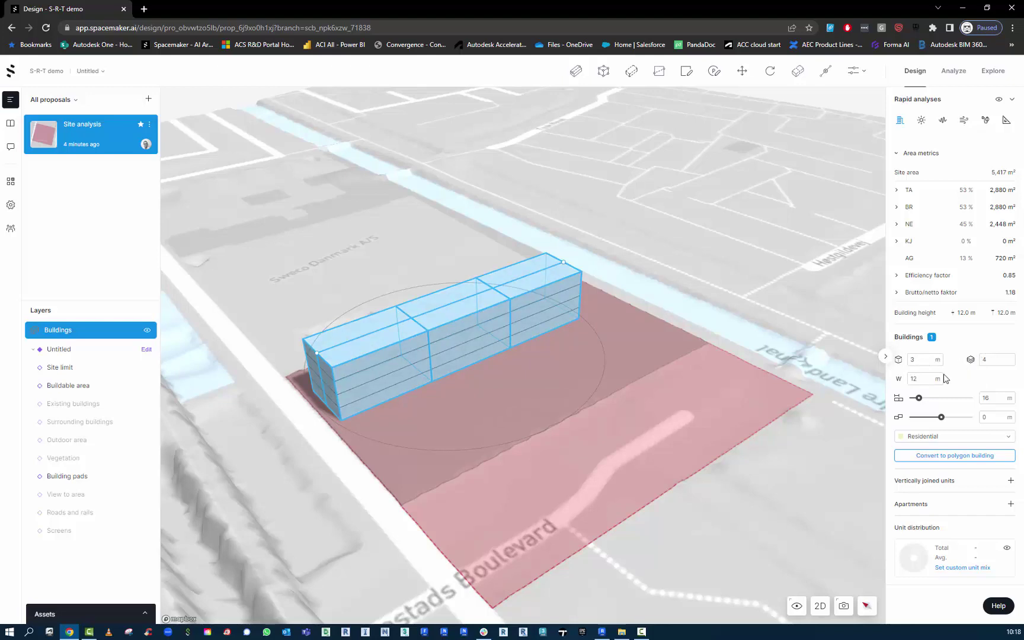
pyautogui.moveTo(924, 380); pyautogui.dragTo(895, 383)
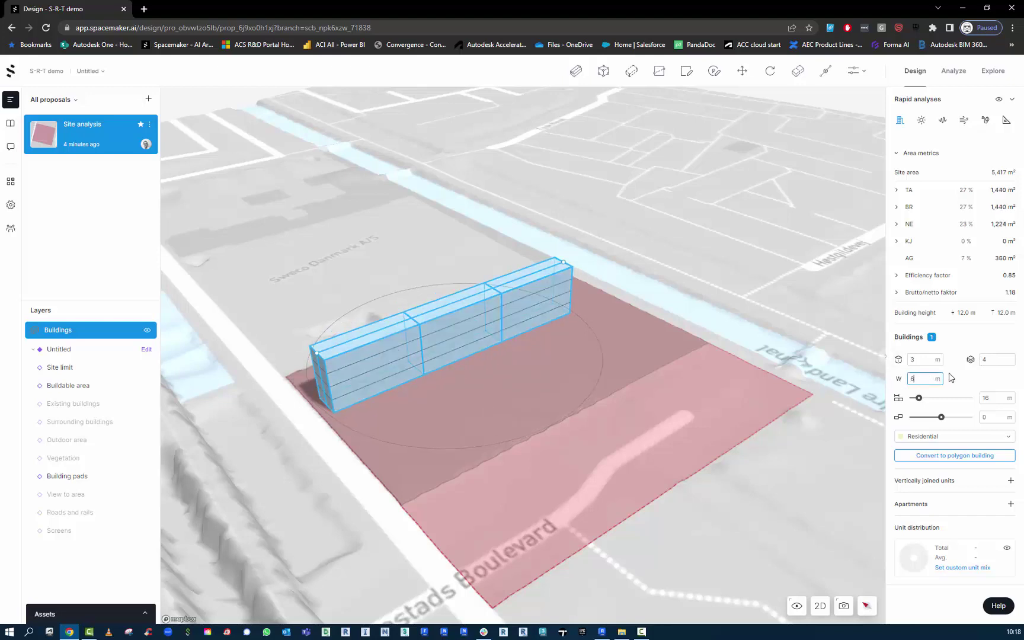
pyautogui.moveTo(919, 378); pyautogui.dragTo(880, 382)
pyautogui.press('Return')
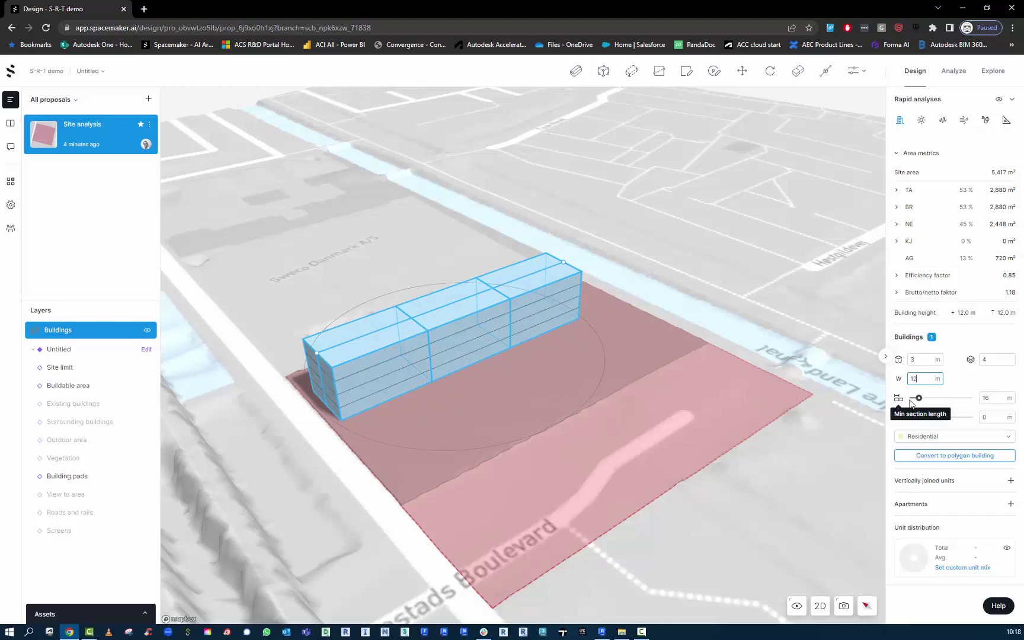
# Set the building's minimum section length to 9 m, its width to 15 m and its section offset to 3 m
pyautogui.press('Tab')
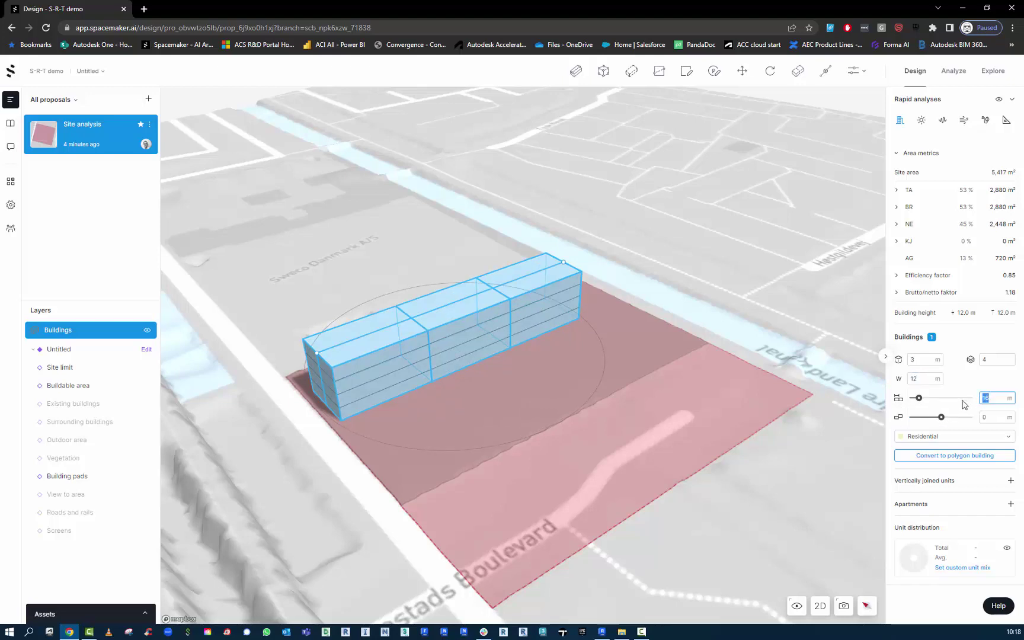
pyautogui.write('9')
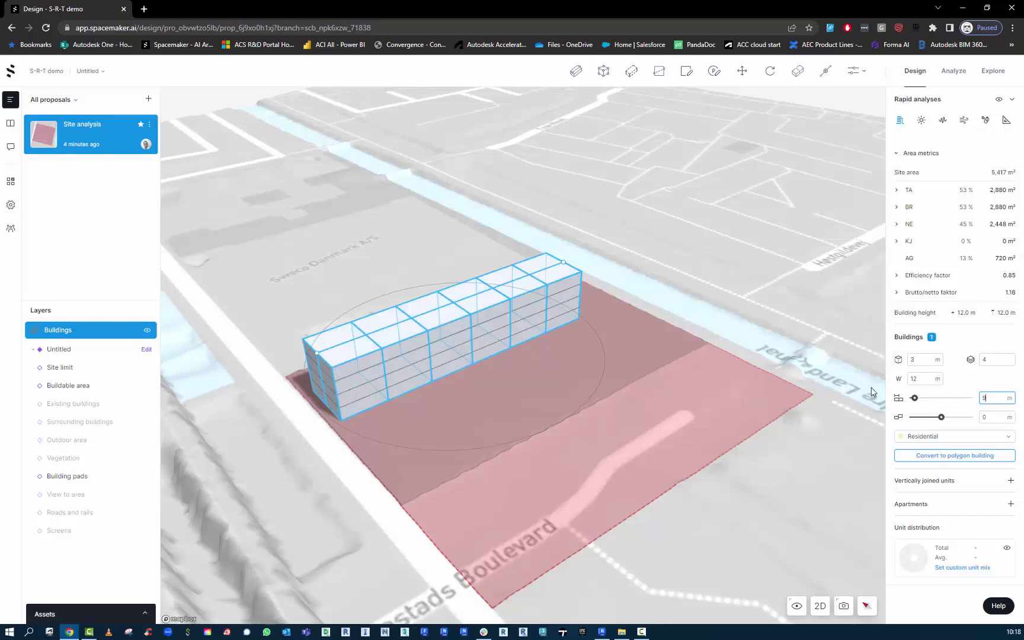
pyautogui.click(921, 379)
pyautogui.press('Return')
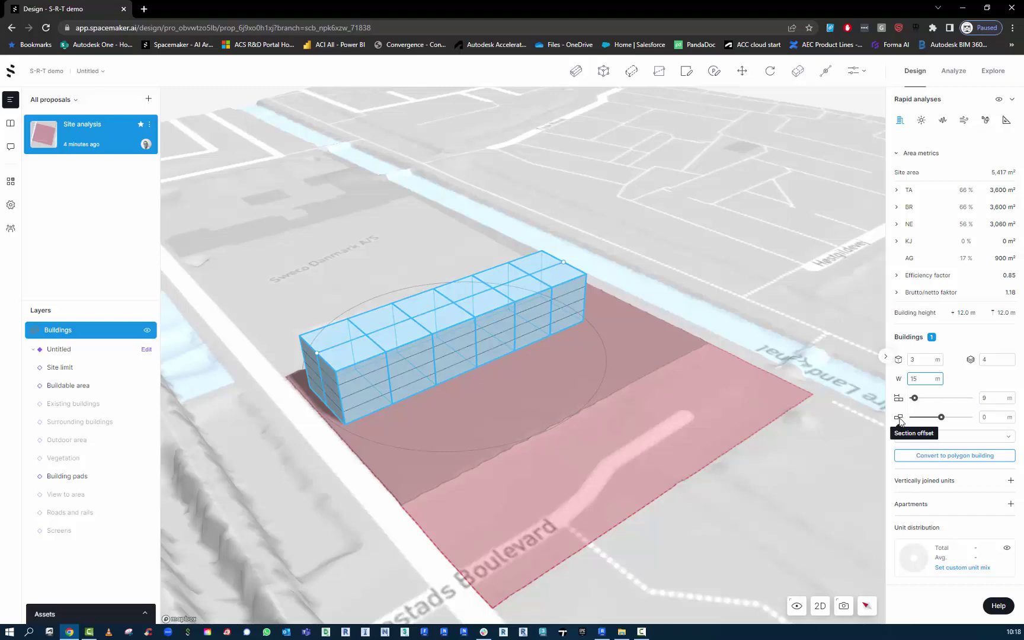
pyautogui.moveTo(988, 417); pyautogui.dragTo(968, 416)
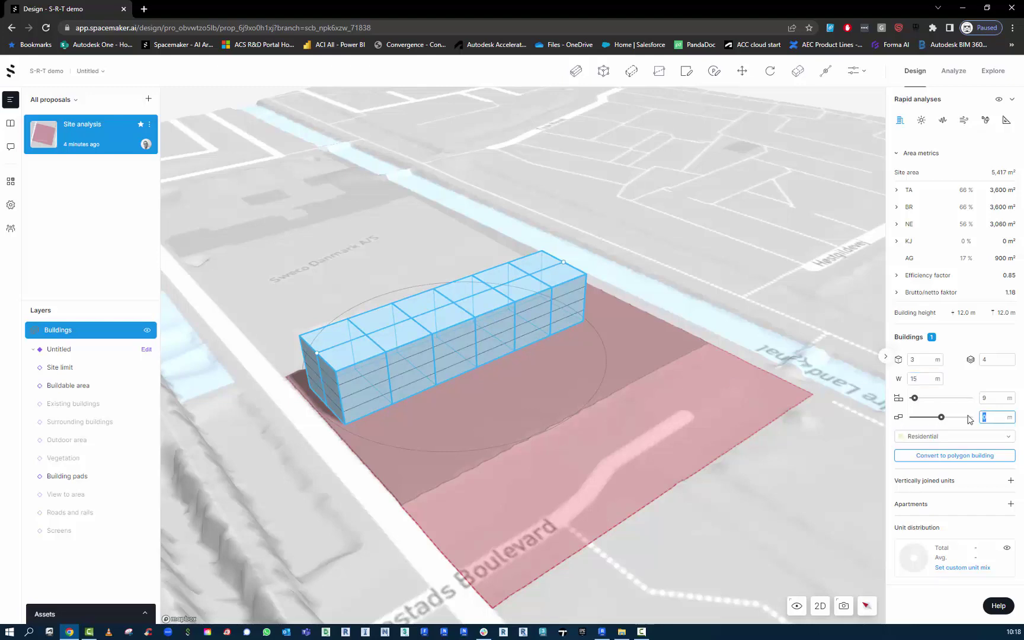
pyautogui.write('3')
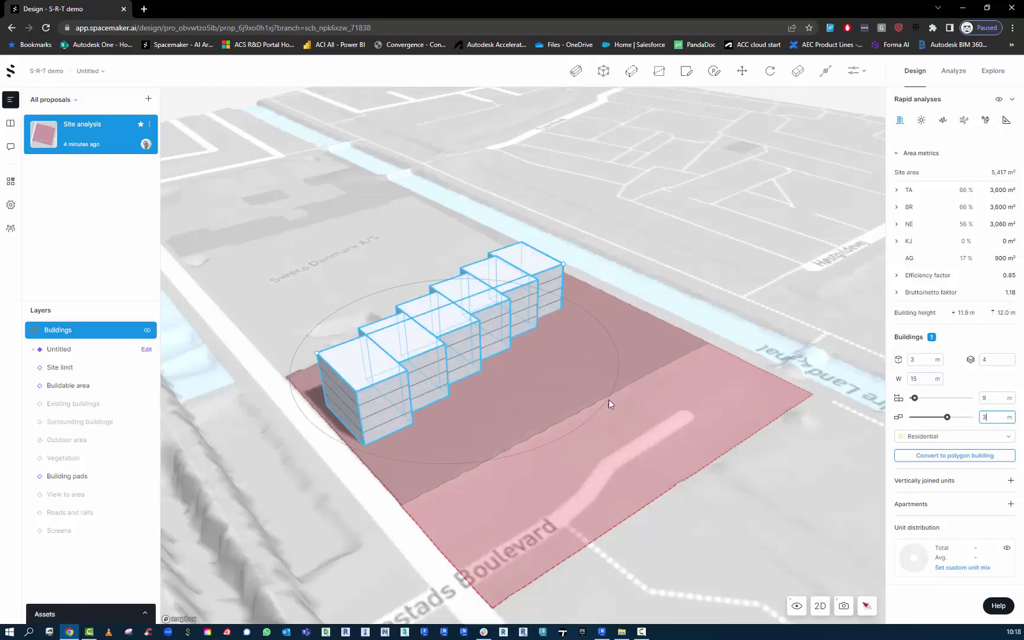
# Move the staggered building toward the middle of the buildable area and convert it to a polygon building
pyautogui.moveTo(609, 399); pyautogui.dragTo(464, 388, button='right')
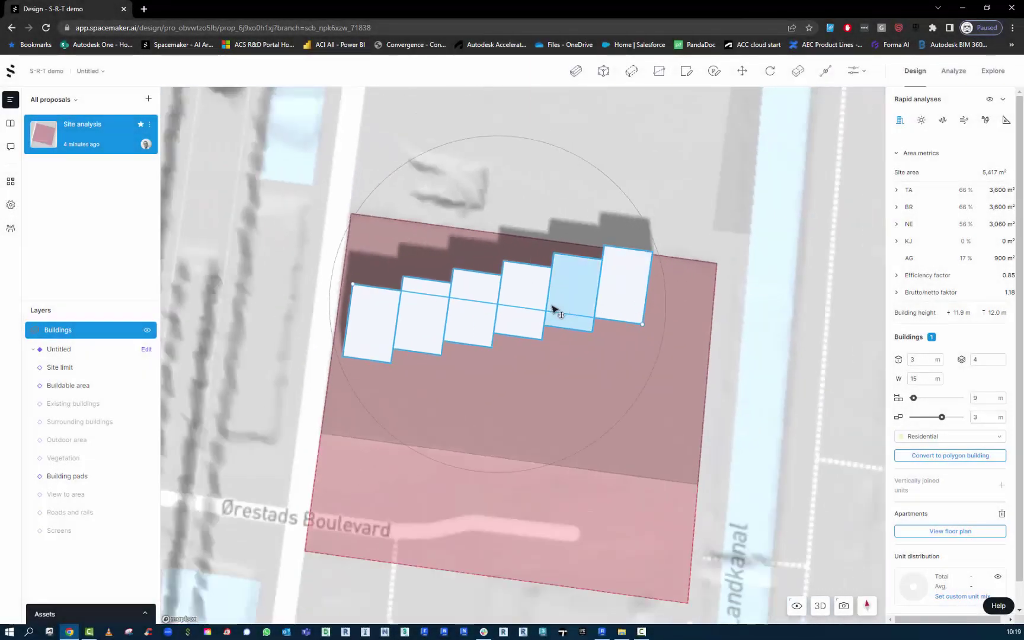
pyautogui.moveTo(525, 316); pyautogui.dragTo(548, 364)
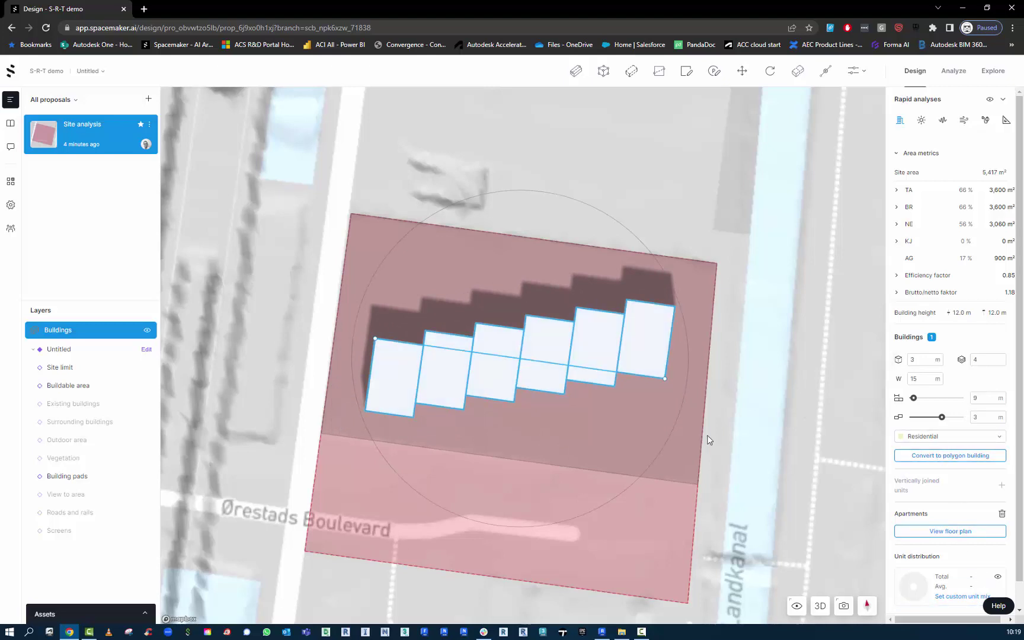
pyautogui.click(920, 456)
pyautogui.moveTo(537, 458); pyautogui.dragTo(515, 443, button='right')
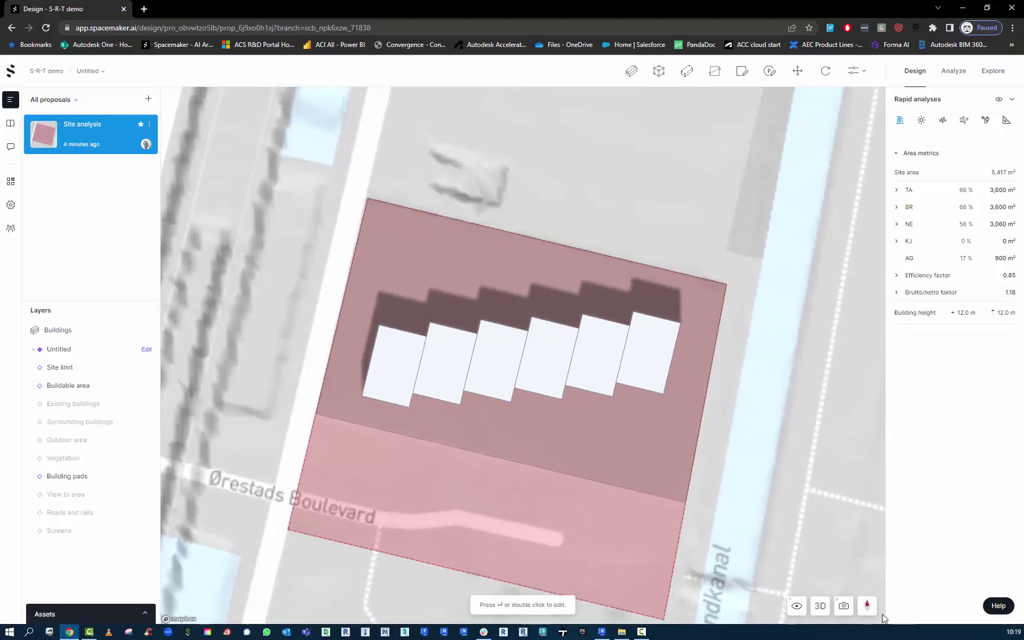
# In 3D view, select the section at the end farthest from the canal and choose Residential as its function
pyautogui.click(821, 606)
pyautogui.moveTo(435, 452); pyautogui.dragTo(470, 427, button='right')
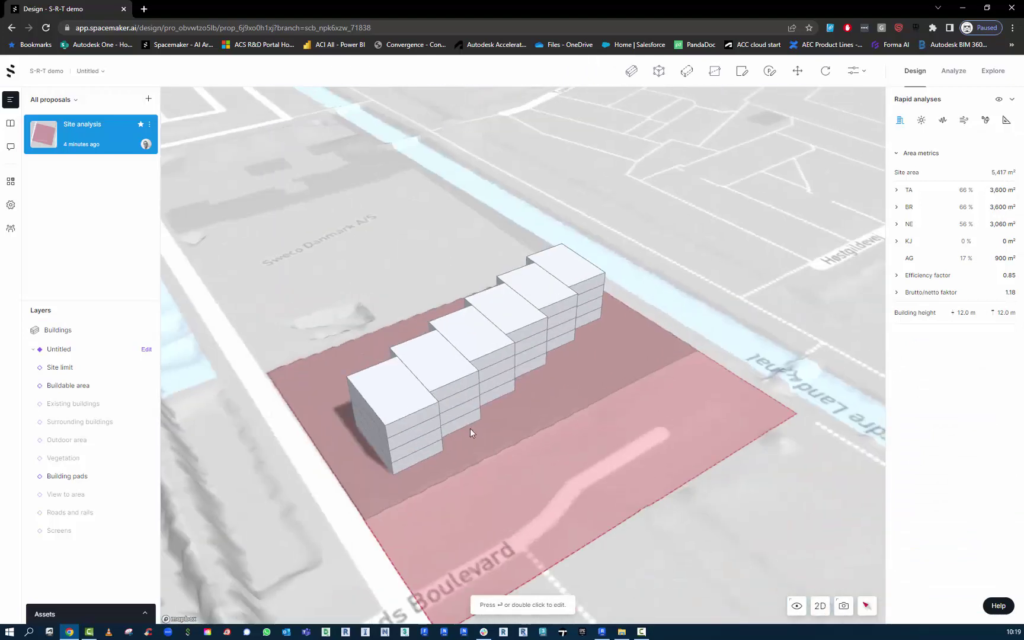
pyautogui.click(425, 387)
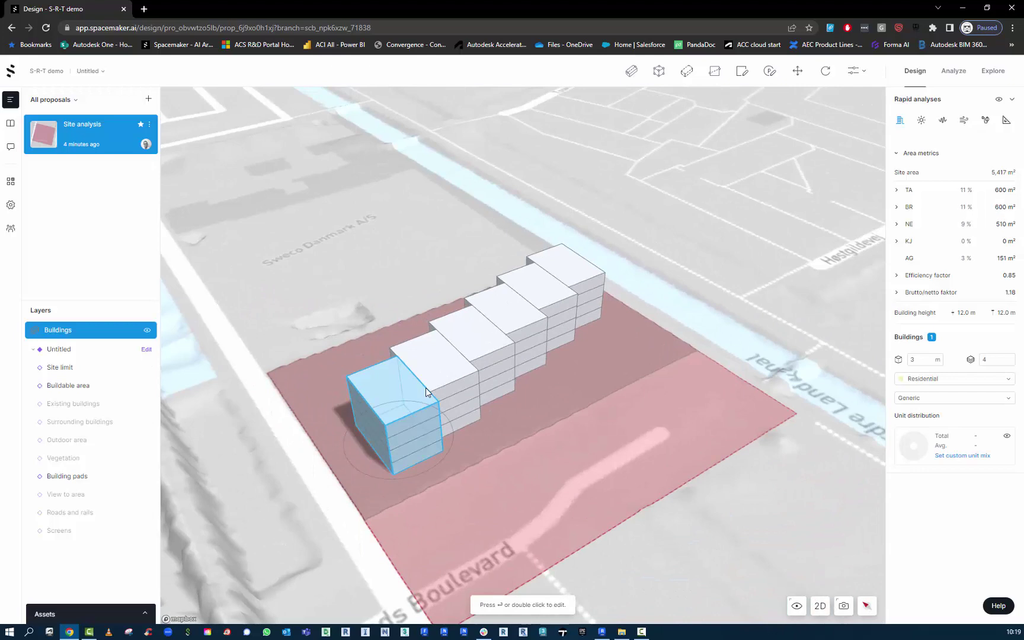
pyautogui.click(935, 381)
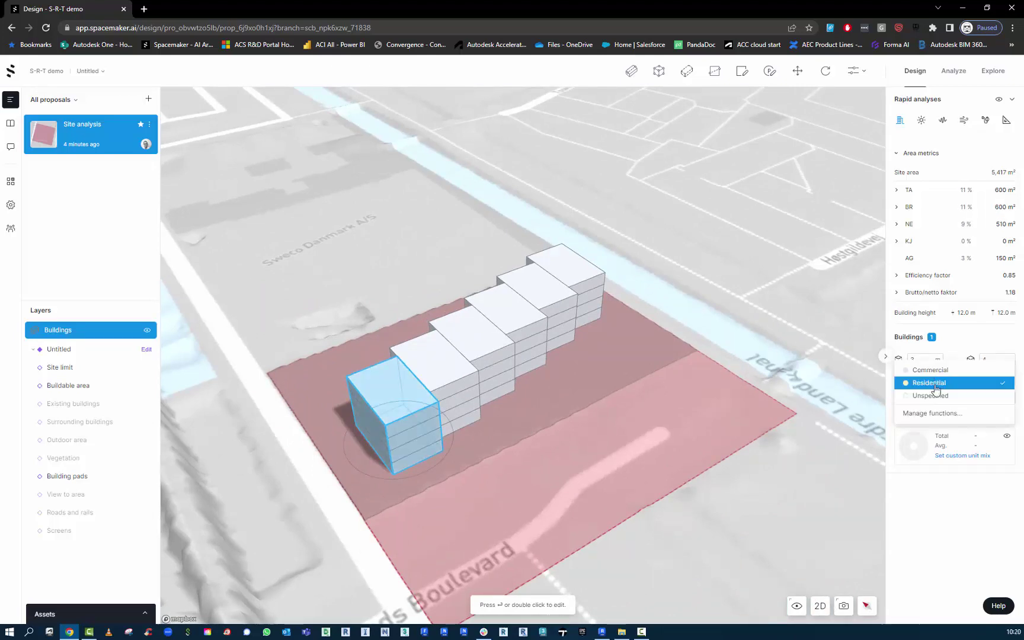
pyautogui.click(934, 388)
# Change the building colors display to color the buildings by their function
pyautogui.click(796, 605)
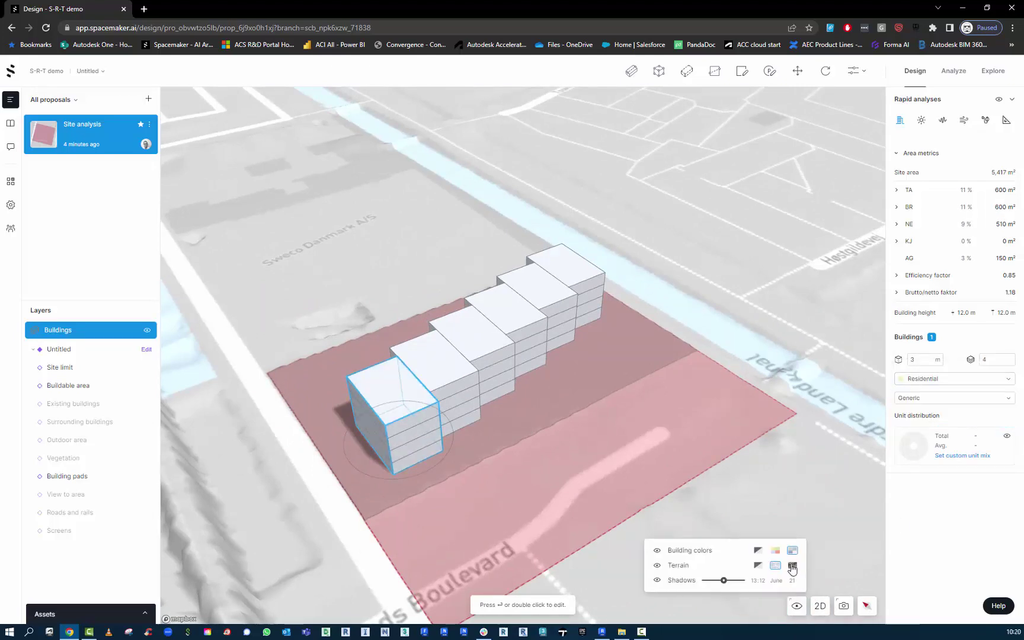
pyautogui.click(775, 551)
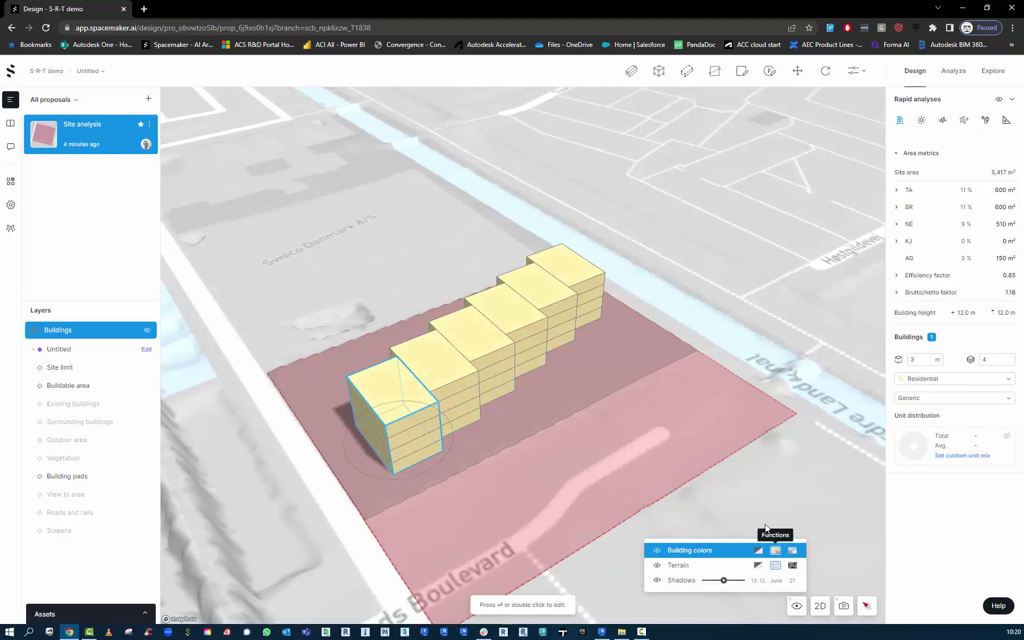
pyautogui.click(613, 416)
# Set the function of the ground floor in the section nearest the canal to Commercial
pyautogui.click(449, 371)
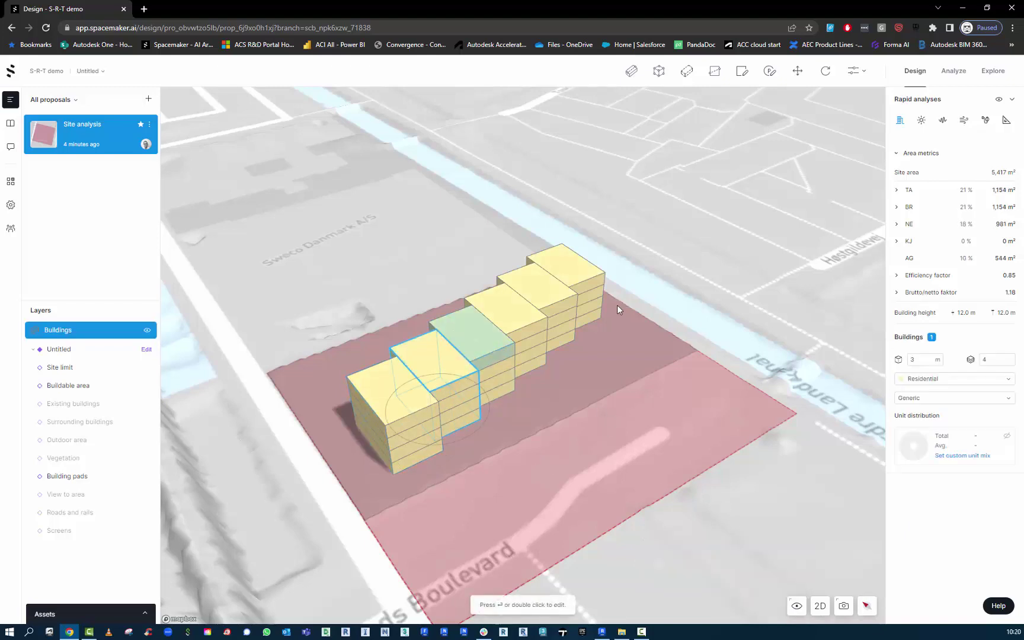
pyautogui.click(570, 269)
pyautogui.click(588, 326)
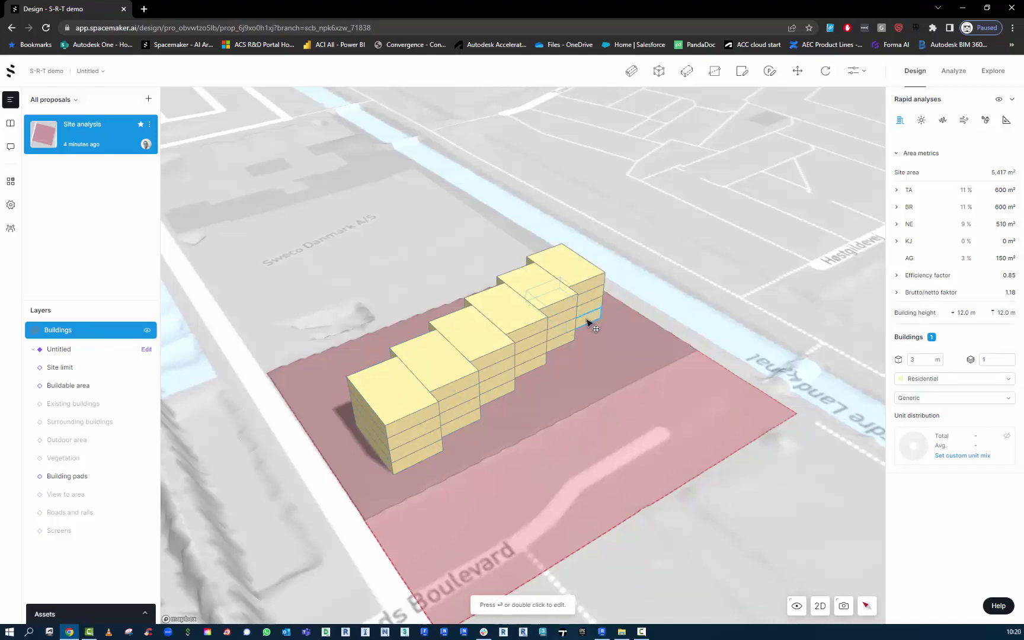
pyautogui.click(930, 380)
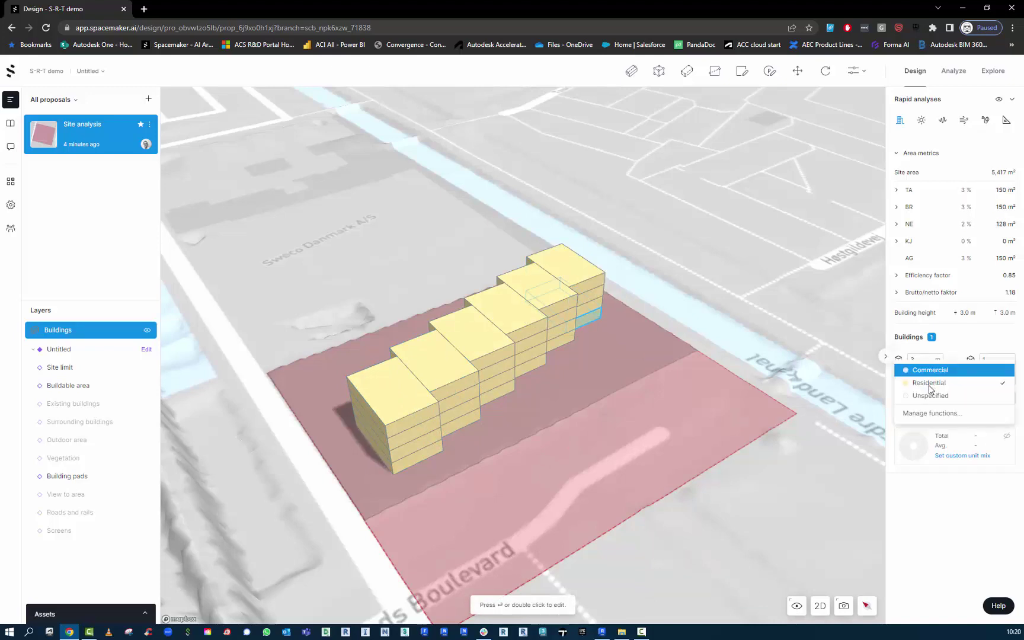
pyautogui.click(929, 370)
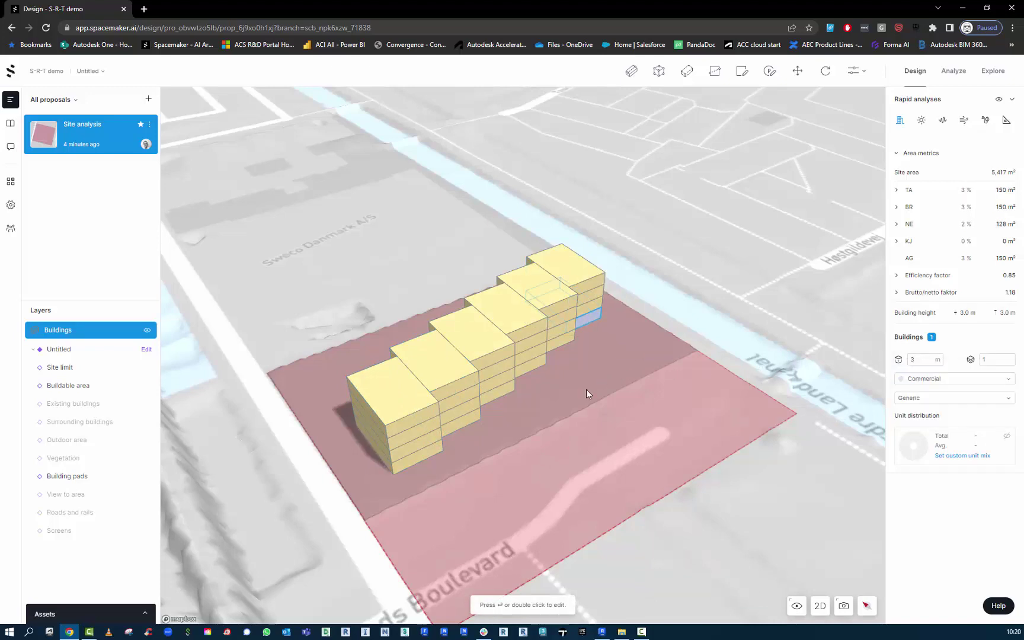
# Set the function of the ground floor in the section farthest from the canal to Commercial
pyautogui.click(431, 461)
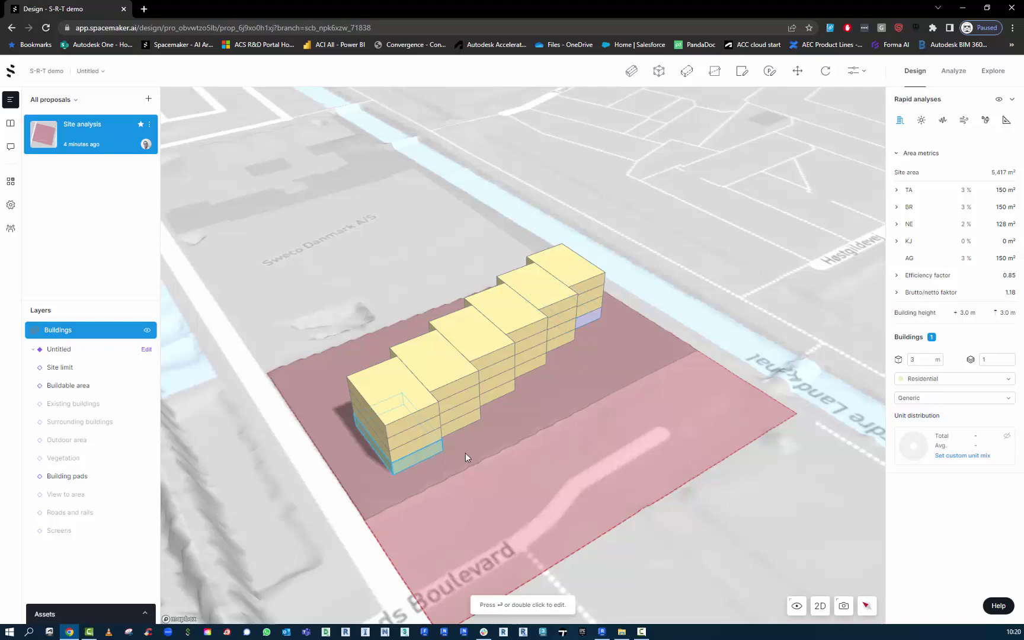
pyautogui.click(919, 379)
pyautogui.click(930, 370)
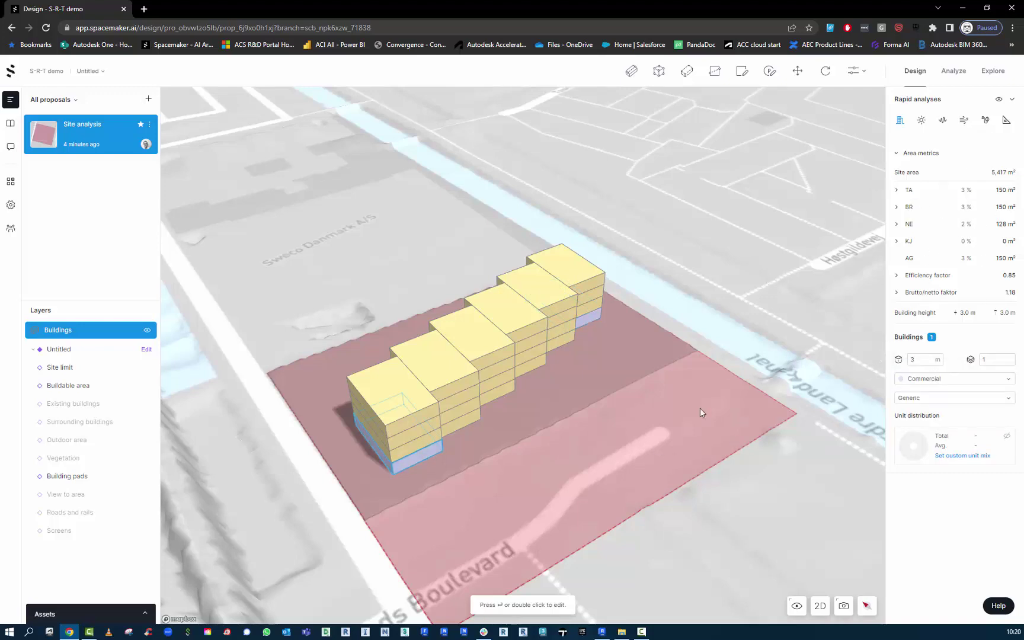
pyautogui.click(464, 461)
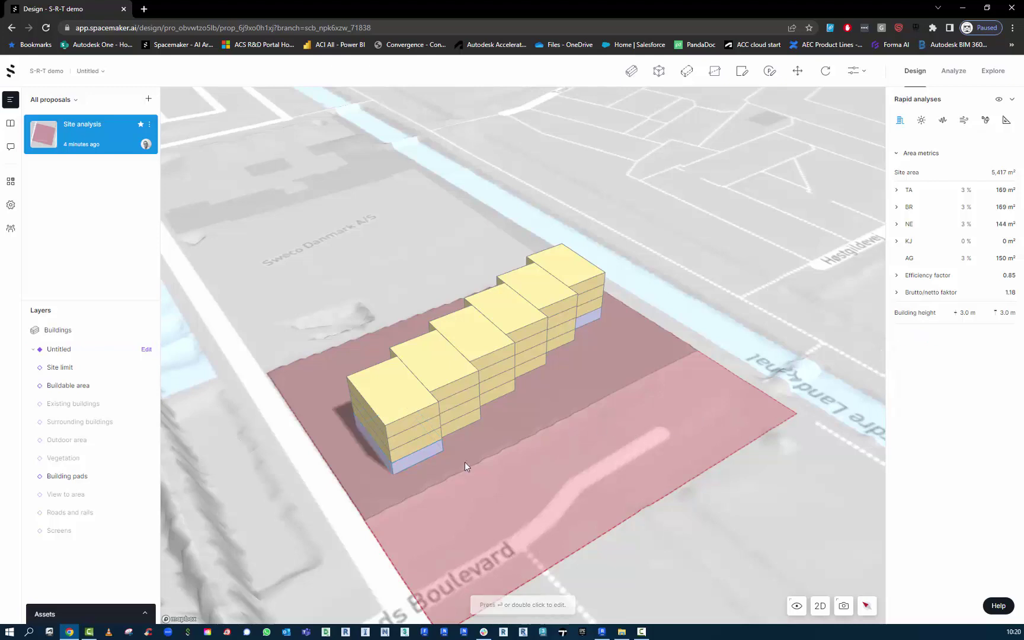
# Delete the ground floors of the four middle building sections, keeping the commercial ground floors at both ends
pyautogui.scroll(-1, 456, 461)
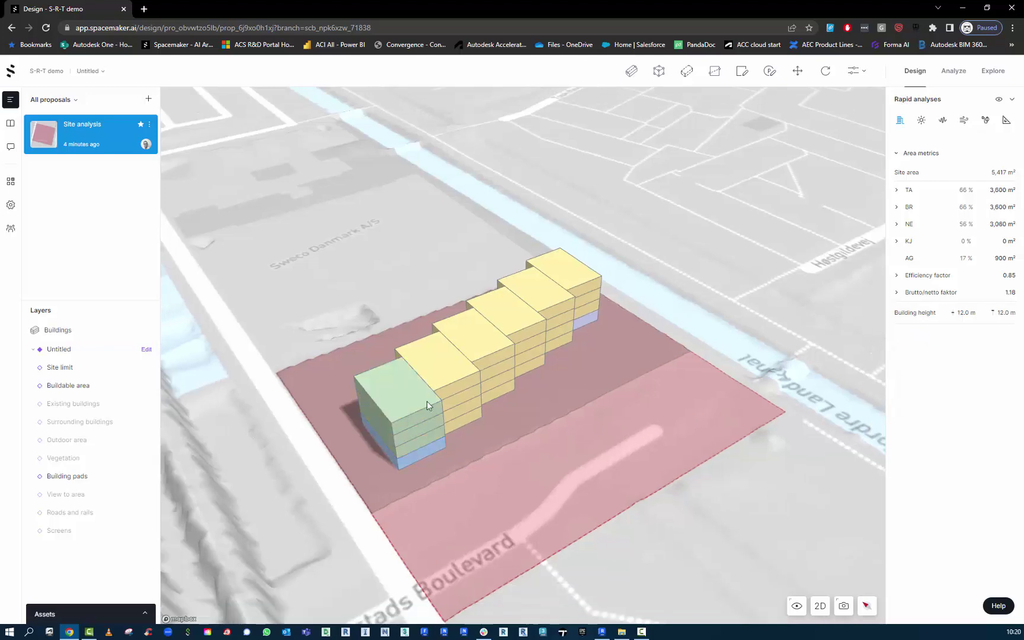
pyautogui.click(459, 417)
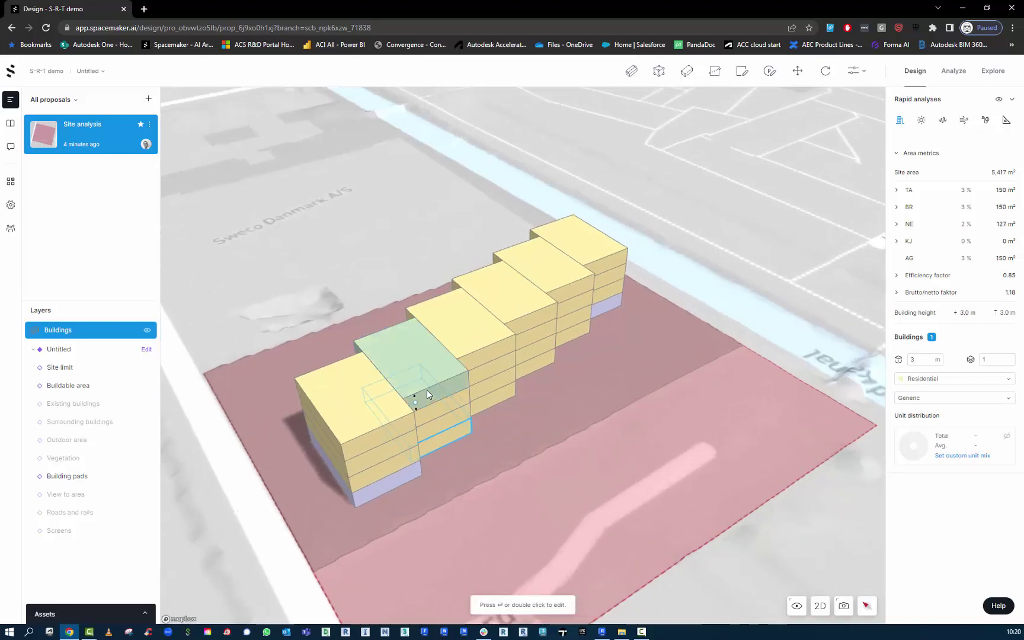
pyautogui.press('Delete')
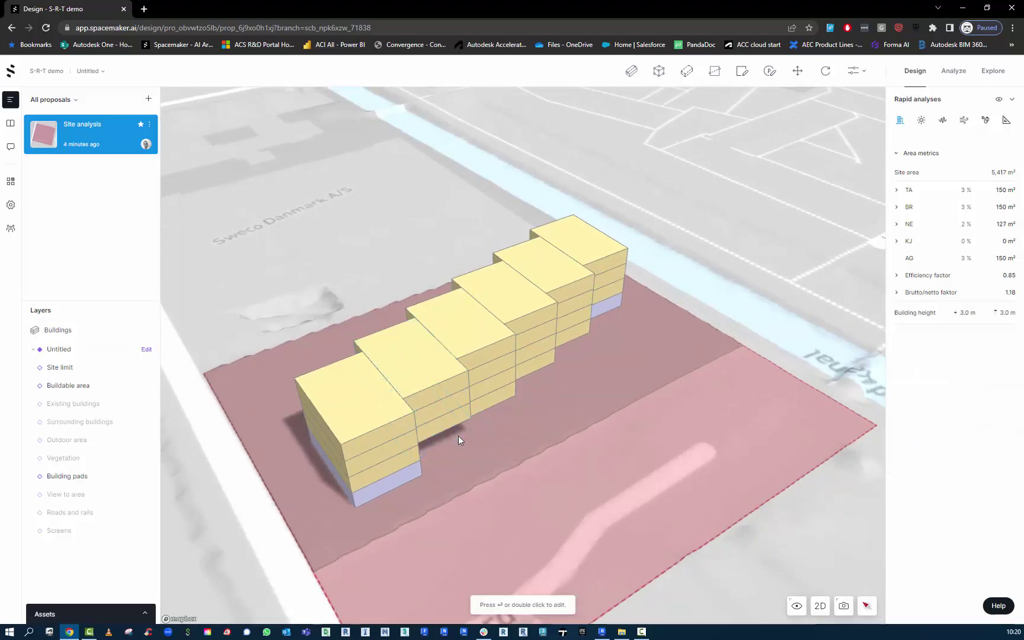
pyautogui.click(492, 402)
pyautogui.press('Delete')
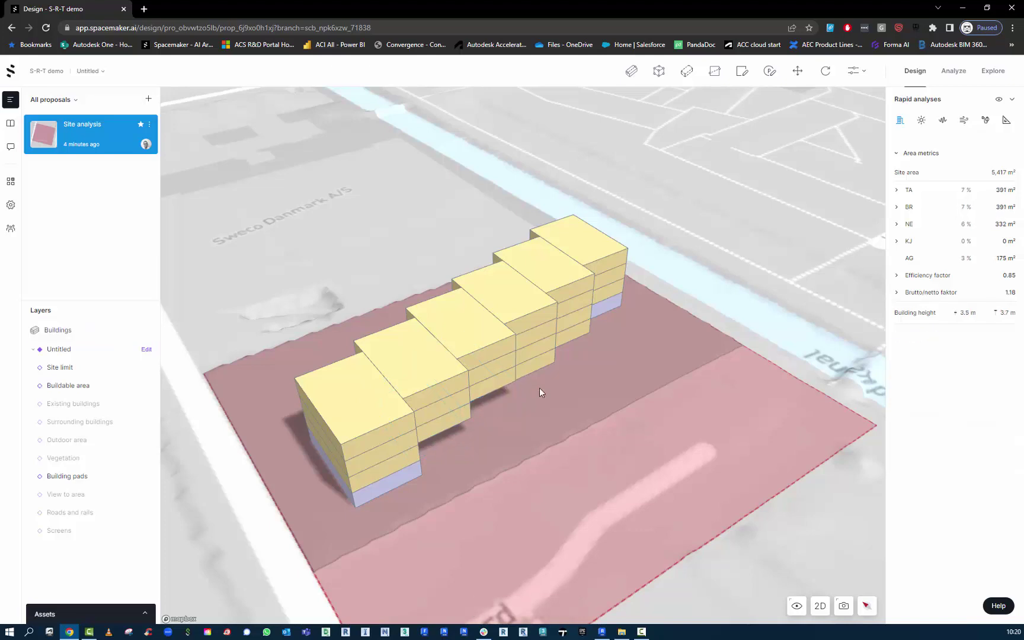
pyautogui.click(538, 368)
pyautogui.press('Delete')
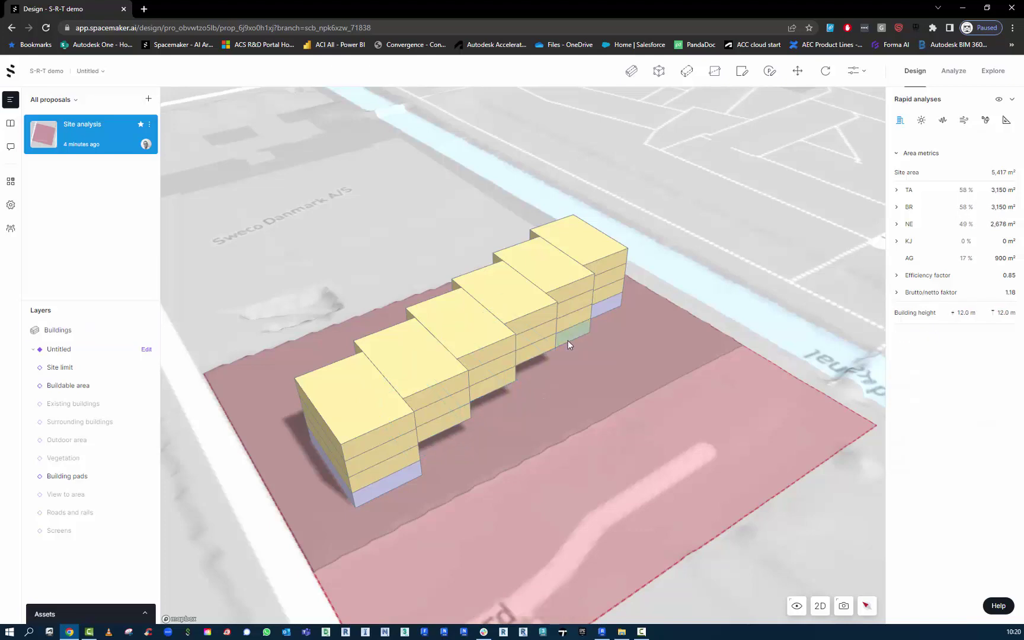
pyautogui.click(568, 340)
pyautogui.press('Delete')
pyautogui.moveTo(602, 389)
pyautogui.mouseDown(button='right')
pyautogui.moveTo(507, 329)
pyautogui.moveTo(605, 380)
pyautogui.moveTo(747, 390)
pyautogui.moveTo(770, 358)
pyautogui.moveTo(759, 334)
pyautogui.moveTo(590, 389)
pyautogui.moveTo(556, 375)
pyautogui.moveTo(600, 376)
pyautogui.mouseUp(button='right')
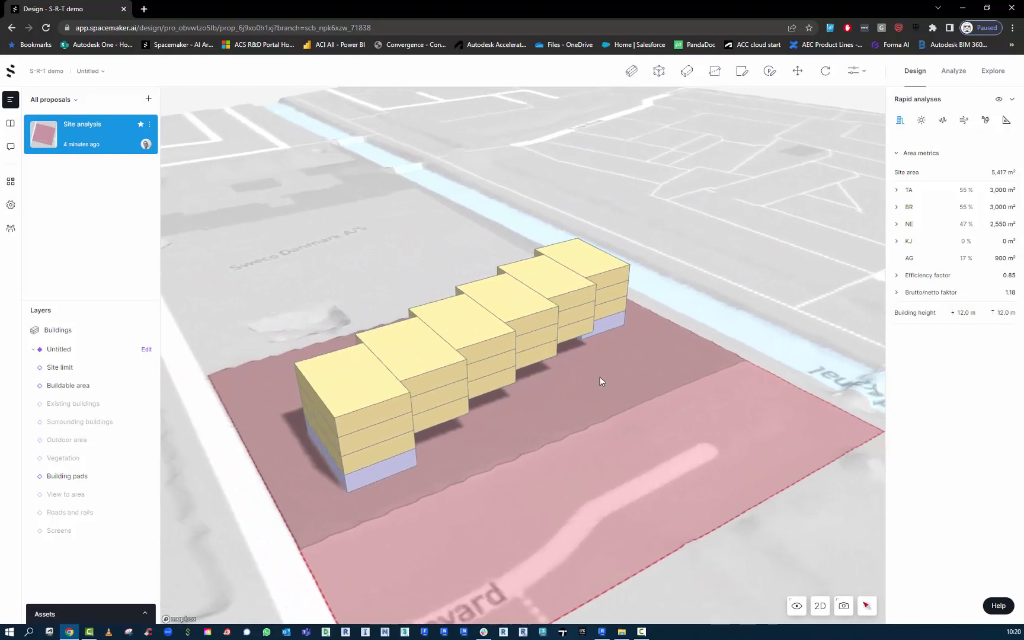
# Set the stories to 4 for the second and fourth sections counted from the end farthest from the canal
pyautogui.click(423, 359)
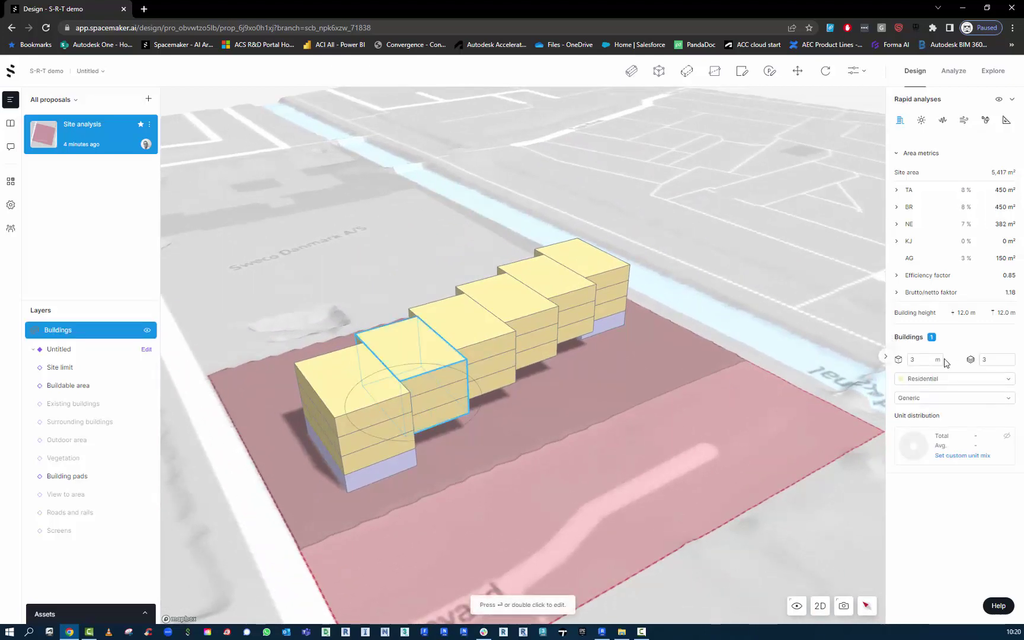
pyautogui.click(984, 359)
pyautogui.write('4')
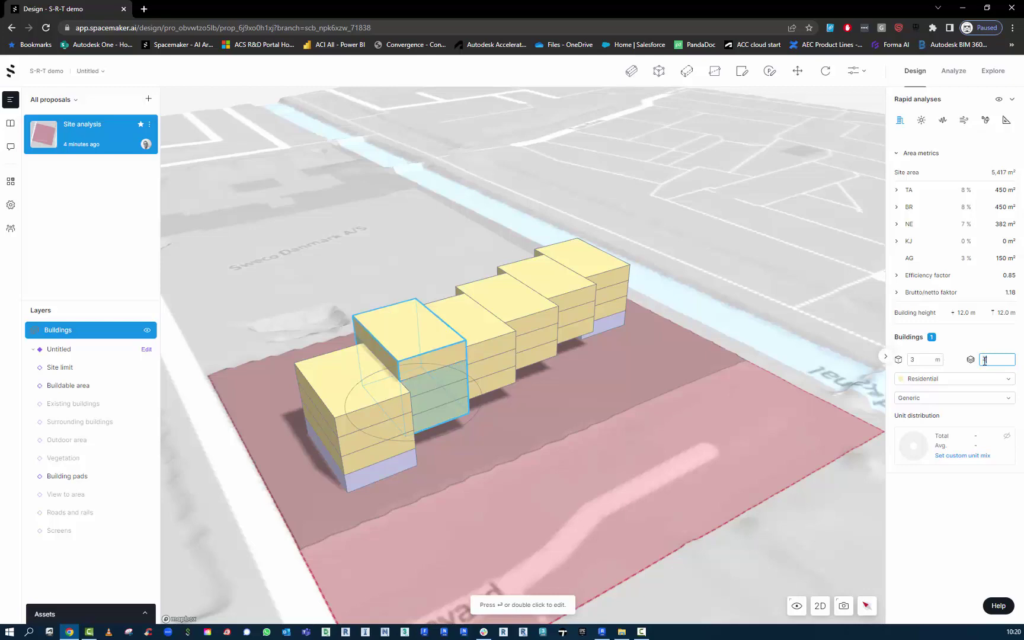
pyautogui.click(496, 300)
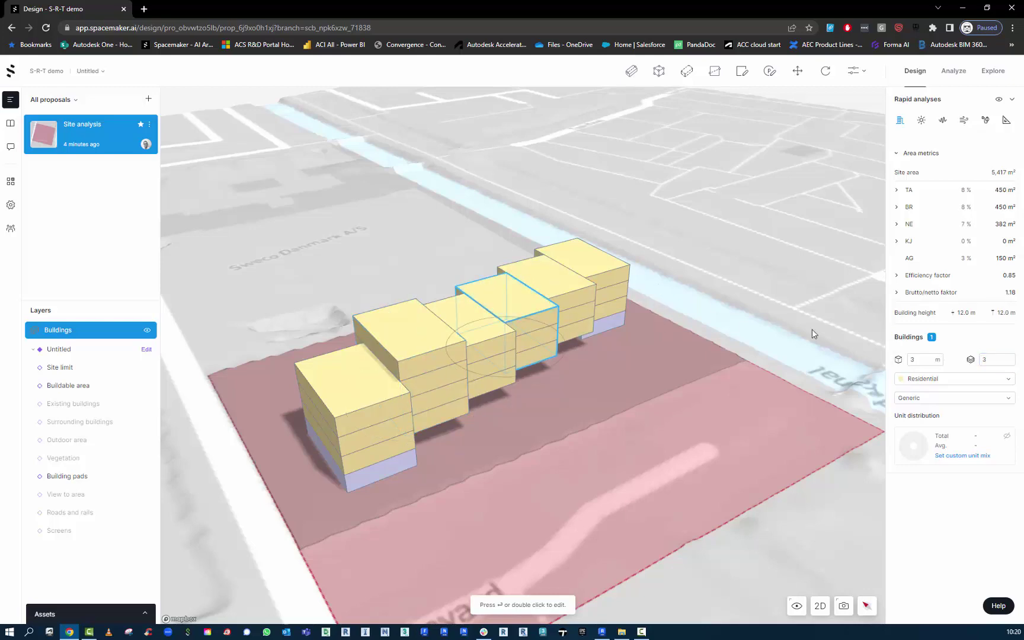
pyautogui.click(972, 361)
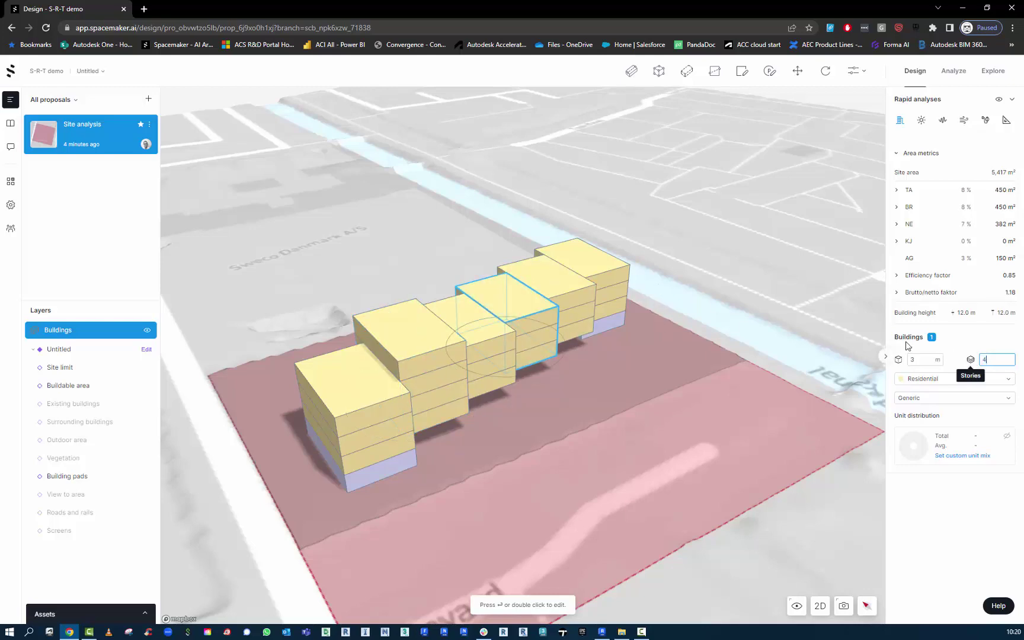
pyautogui.press('Return')
pyautogui.click(686, 269)
# Set the stories of the section nearest the canal to 5 and check the massing from the canal side
pyautogui.click(619, 264)
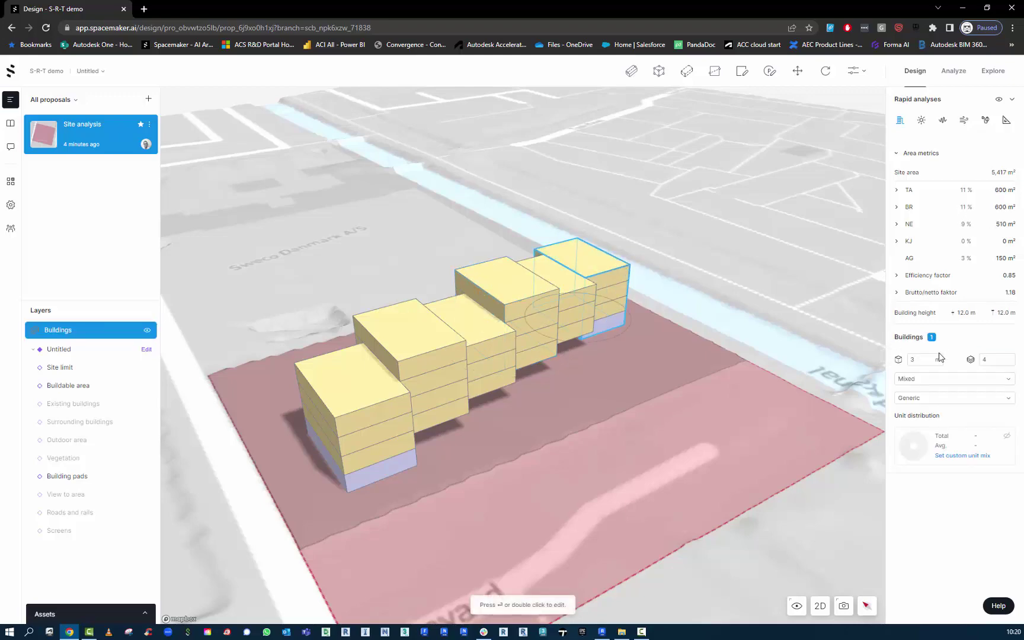
pyautogui.click(990, 360)
pyautogui.write('5')
pyautogui.click(678, 377)
pyautogui.moveTo(679, 377); pyautogui.dragTo(509, 347)
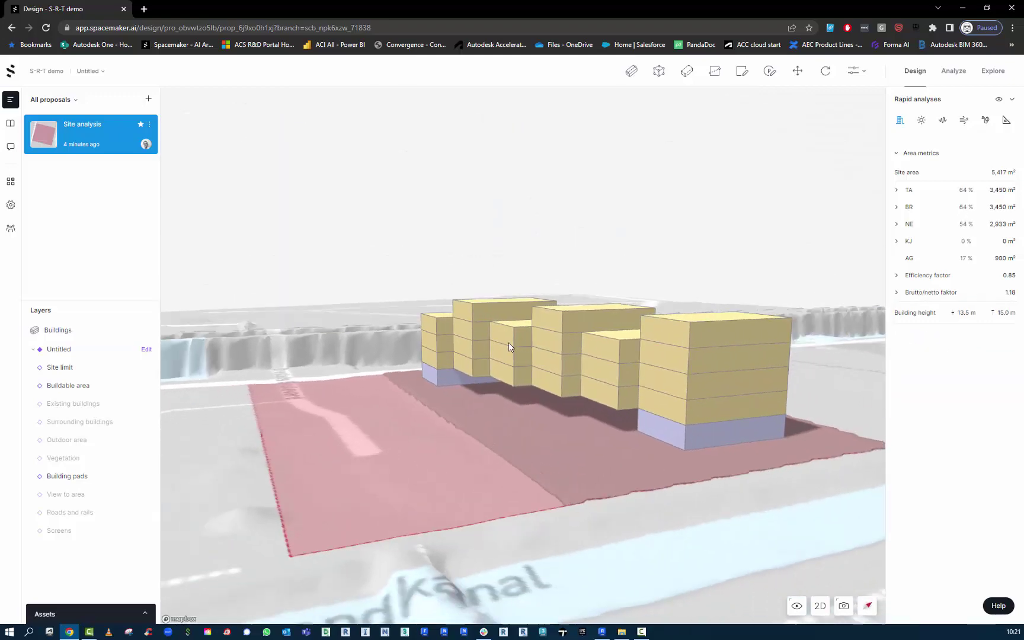
pyautogui.moveTo(509, 347); pyautogui.dragTo(648, 377, button='right')
pyautogui.click(356, 378)
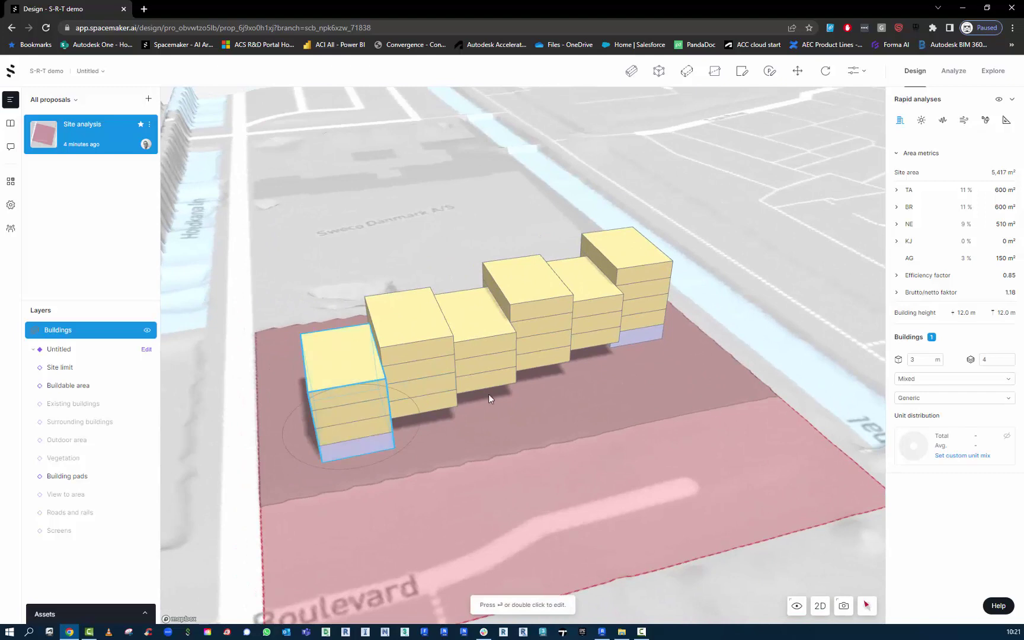
pyautogui.doubleClick(354, 387)
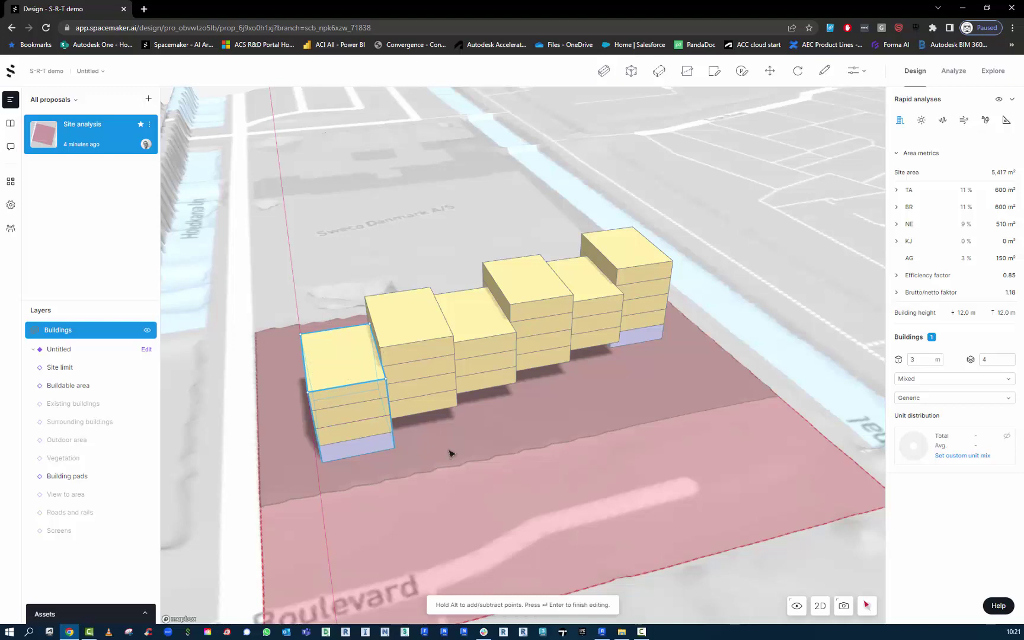
pyautogui.press('Return')
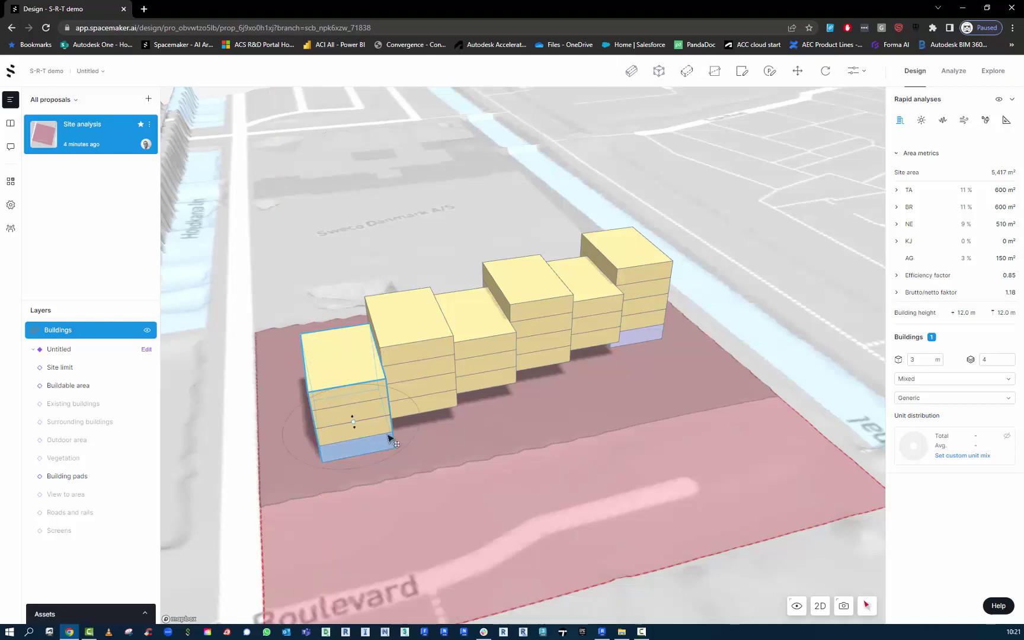
pyautogui.click(516, 458)
pyautogui.moveTo(399, 450); pyautogui.dragTo(427, 442)
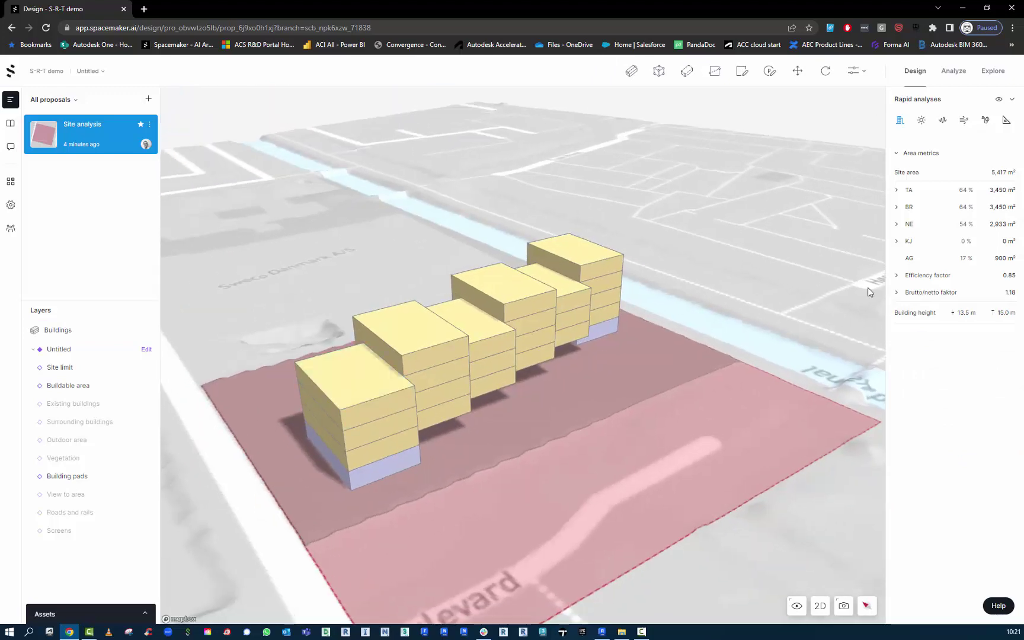
# Switch to Revit, look over the sample elements in the SM RESIDENTIAL TEMPLATE 3D view, and create a new project
pyautogui.moveTo(1023, 98); pyautogui.dragTo(590, 108)
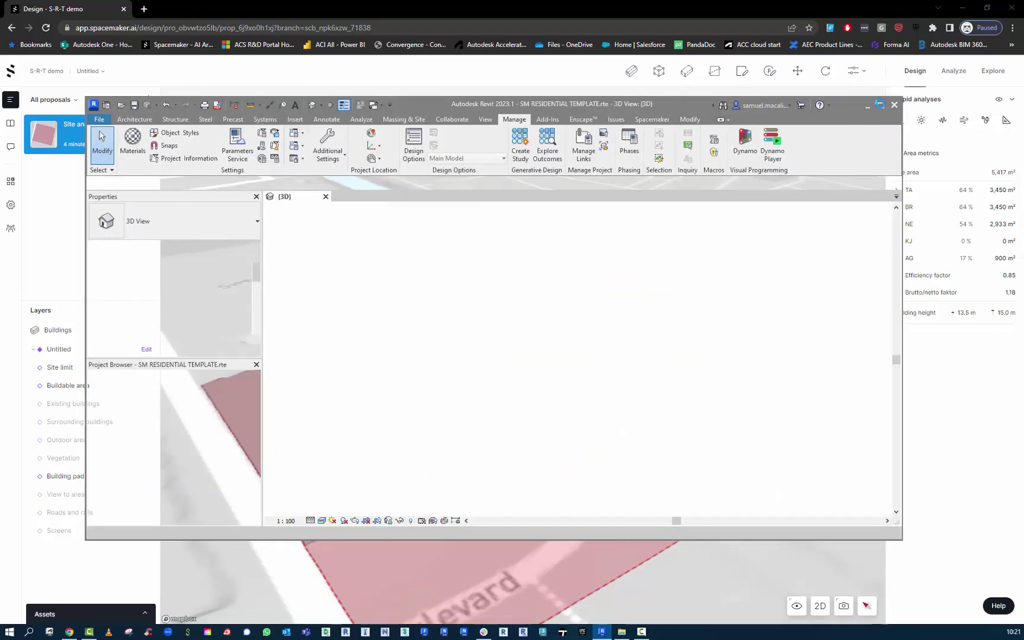
pyautogui.click(879, 104)
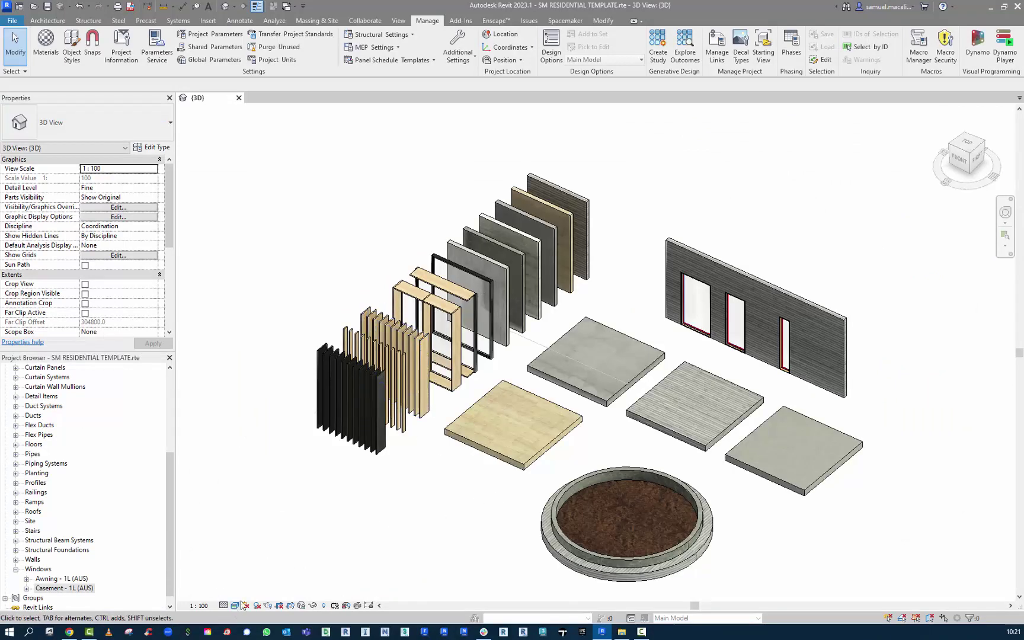
pyautogui.moveTo(428, 531); pyautogui.dragTo(388, 534, button='middle')
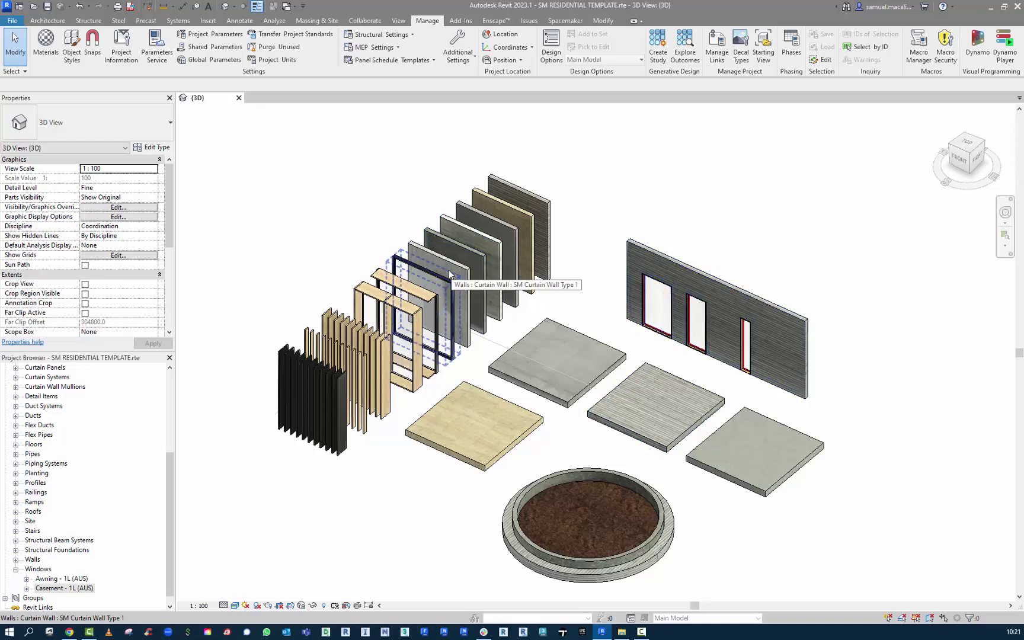
pyautogui.moveTo(314, 179); pyautogui.dragTo(322, 169, button='middle')
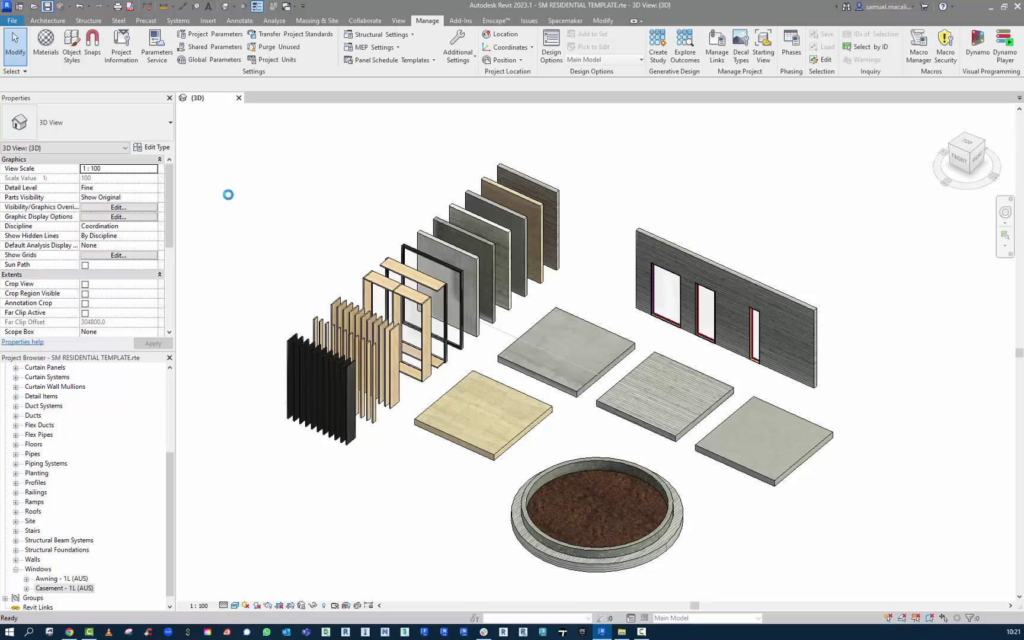
pyautogui.click(12, 19)
pyautogui.moveTo(31, 69)
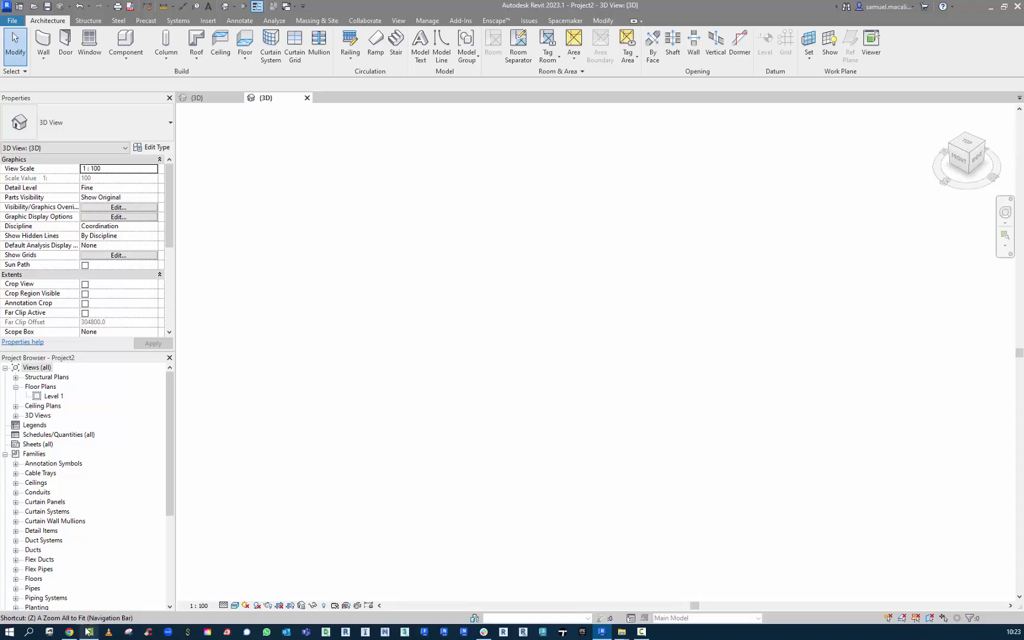
# Switch back to Spacemaker in the browser and send the Site analysis proposal to Revit
pyautogui.moveTo(69, 632)
pyautogui.click(69, 600)
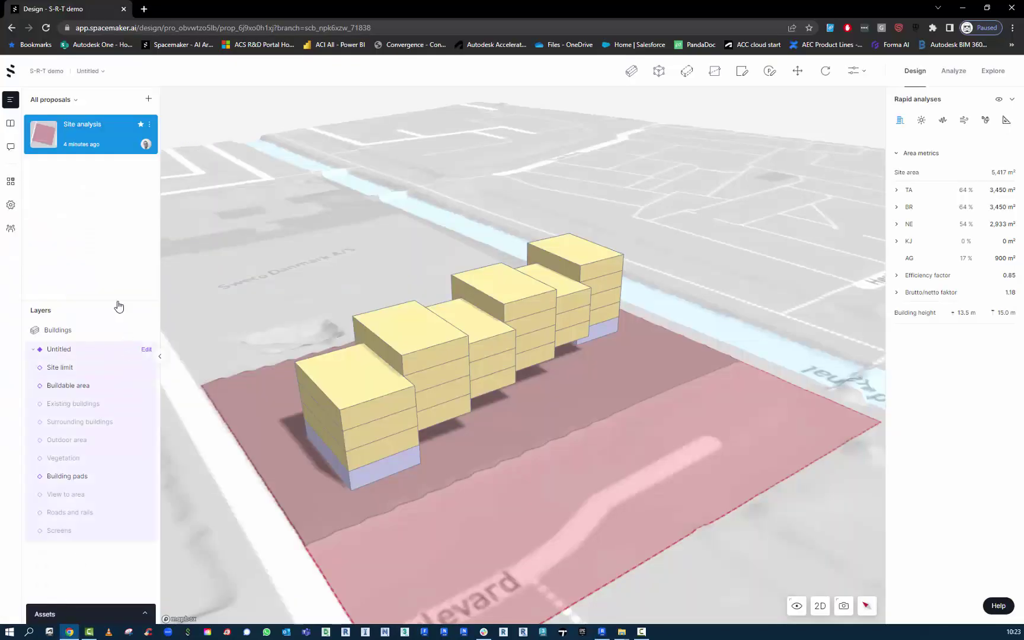
pyautogui.click(148, 125)
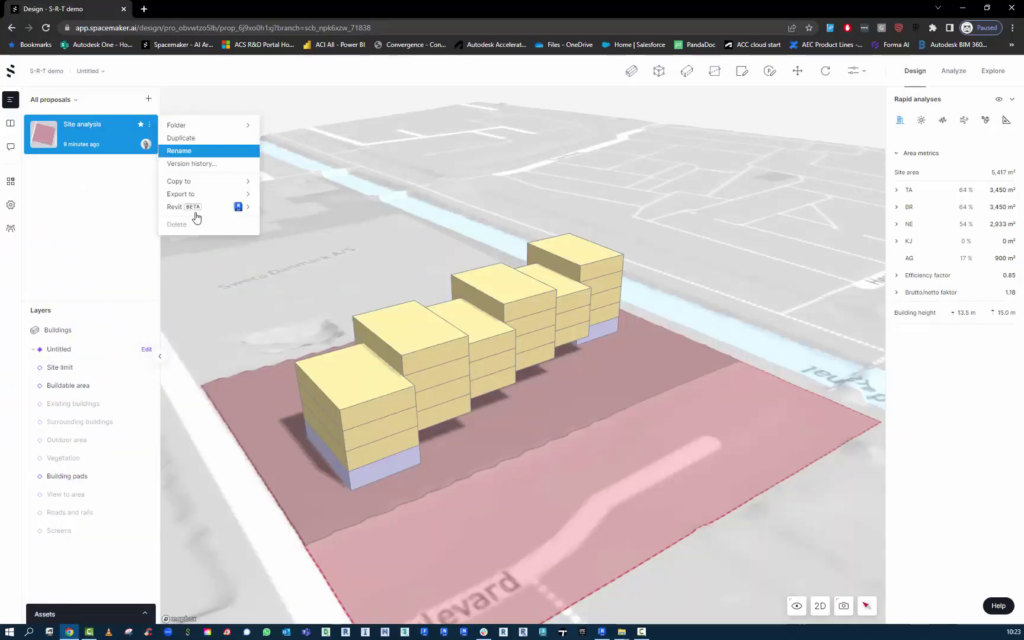
pyautogui.moveTo(198, 214)
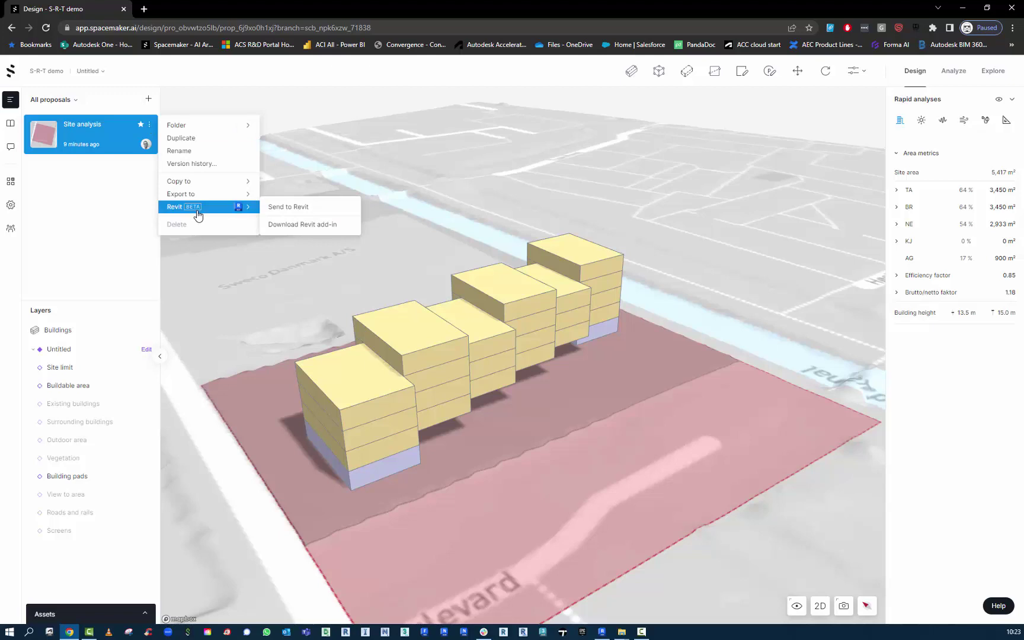
pyautogui.click(315, 204)
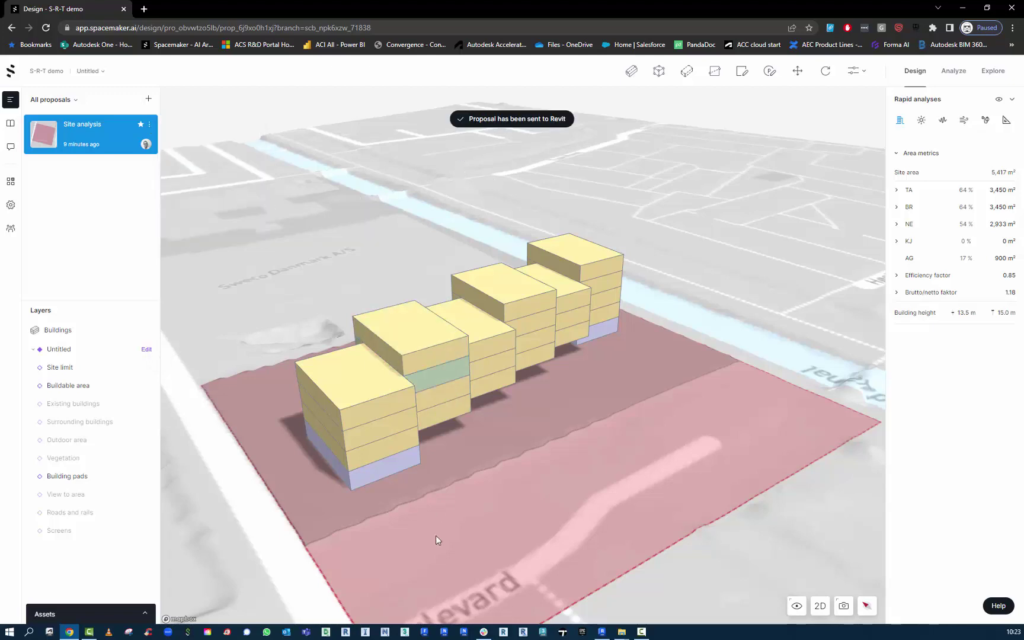
# In Revit, load the Spacemaker proposal with Merge walls on adjacent levels and Align Project North with longest building enabled
pyautogui.moveTo(603, 631)
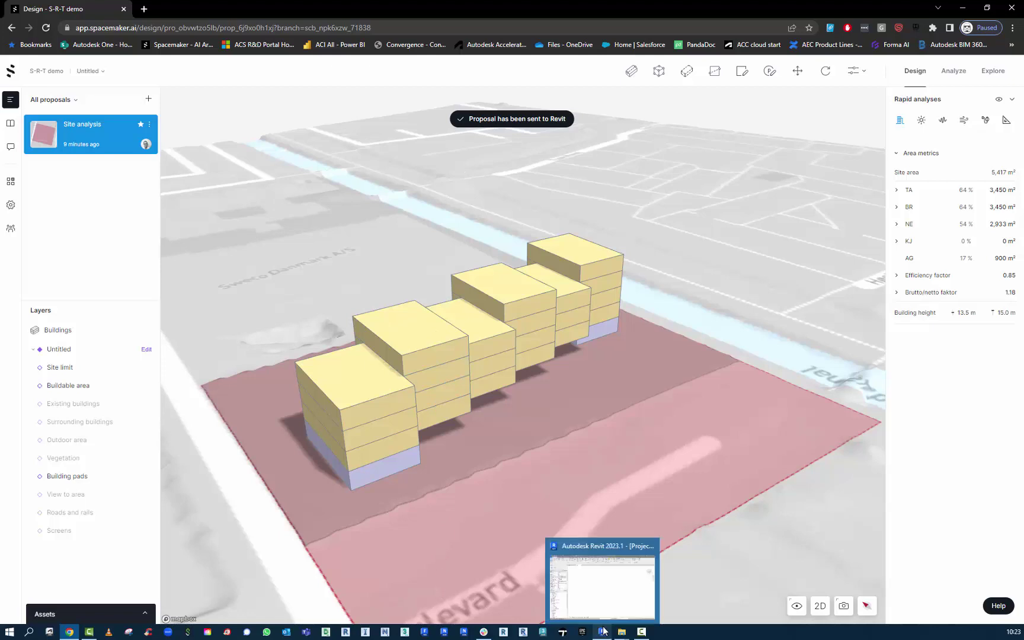
pyautogui.click(601, 590)
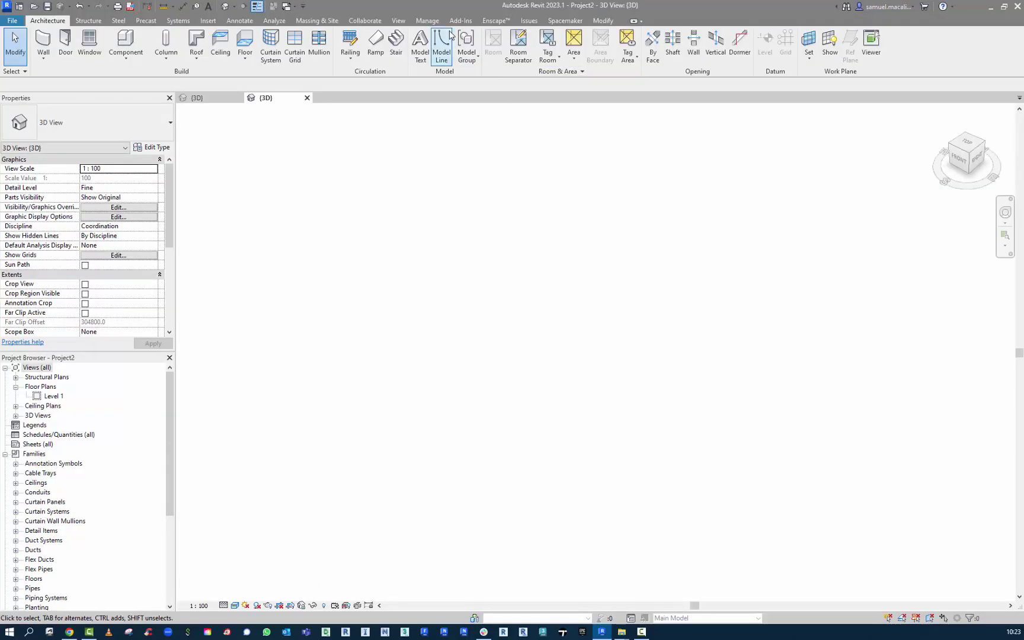
pyautogui.click(558, 24)
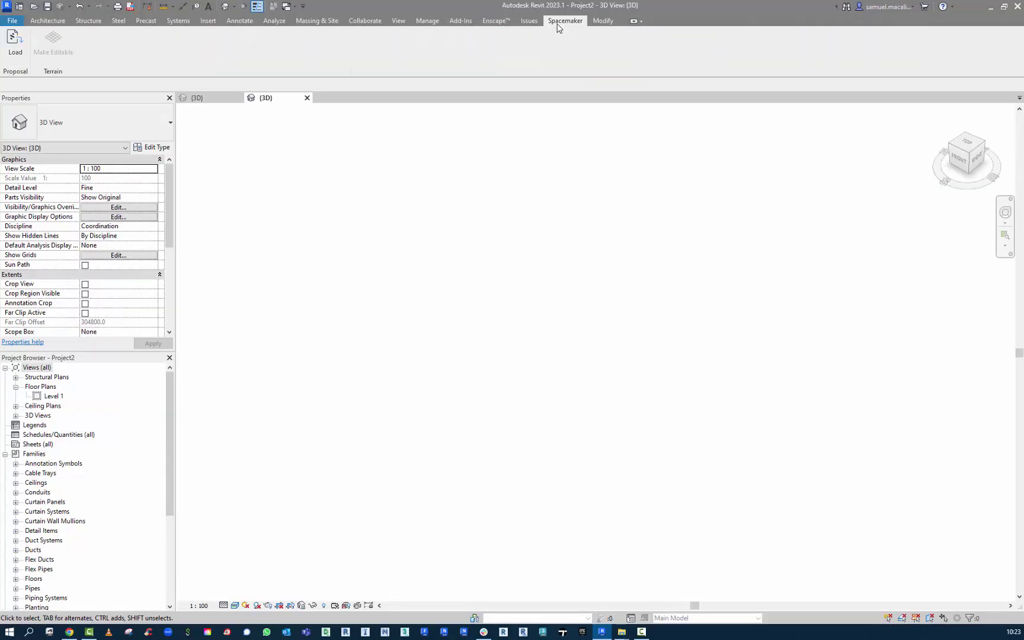
pyautogui.click(28, 47)
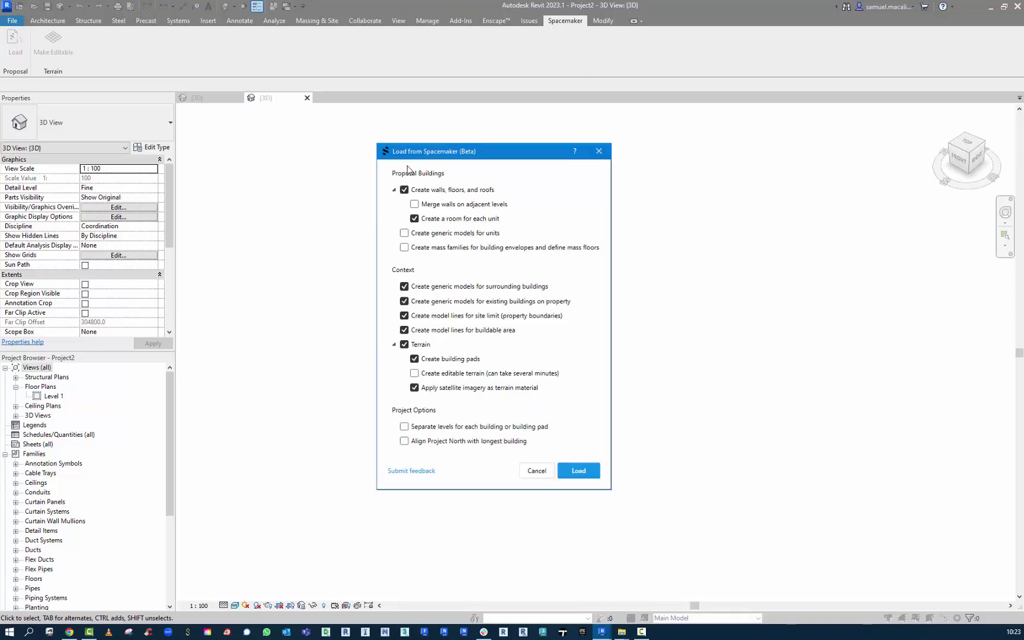
pyautogui.moveTo(435, 153); pyautogui.dragTo(390, 144)
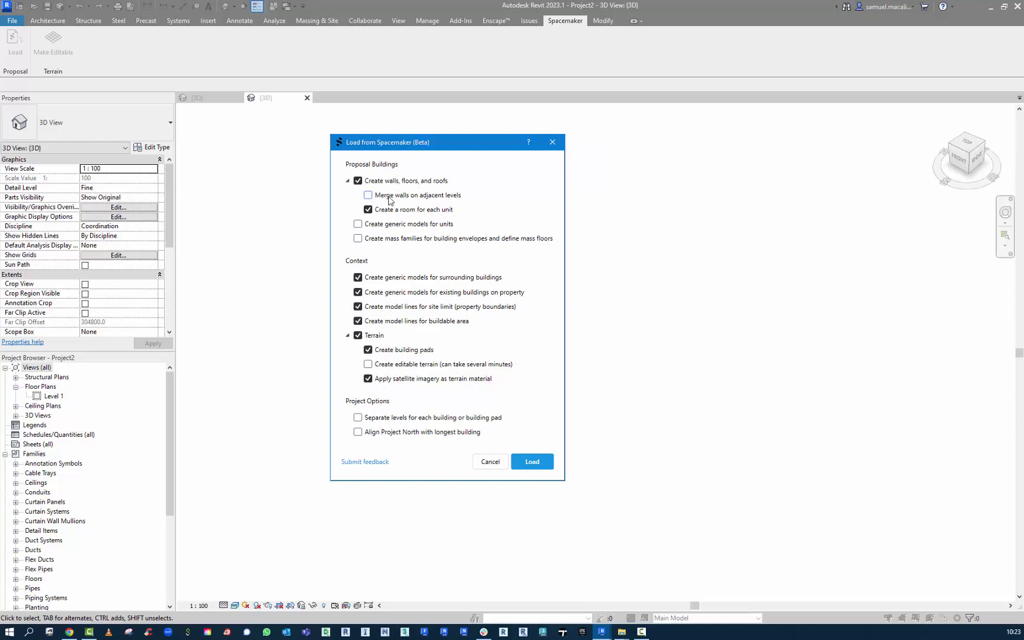
pyautogui.click(370, 196)
pyautogui.click(367, 433)
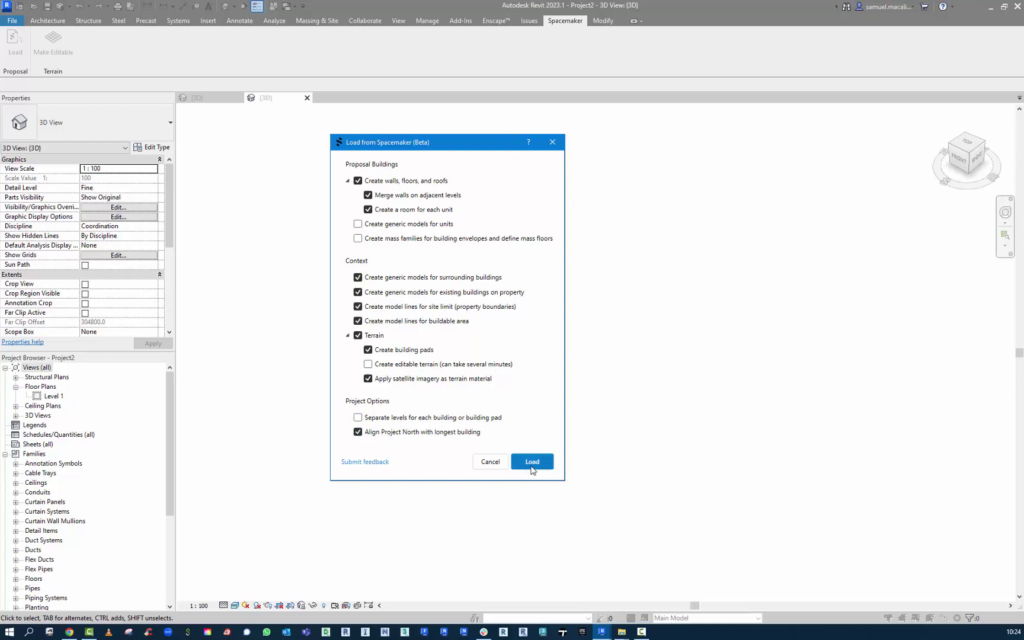
pyautogui.click(532, 461)
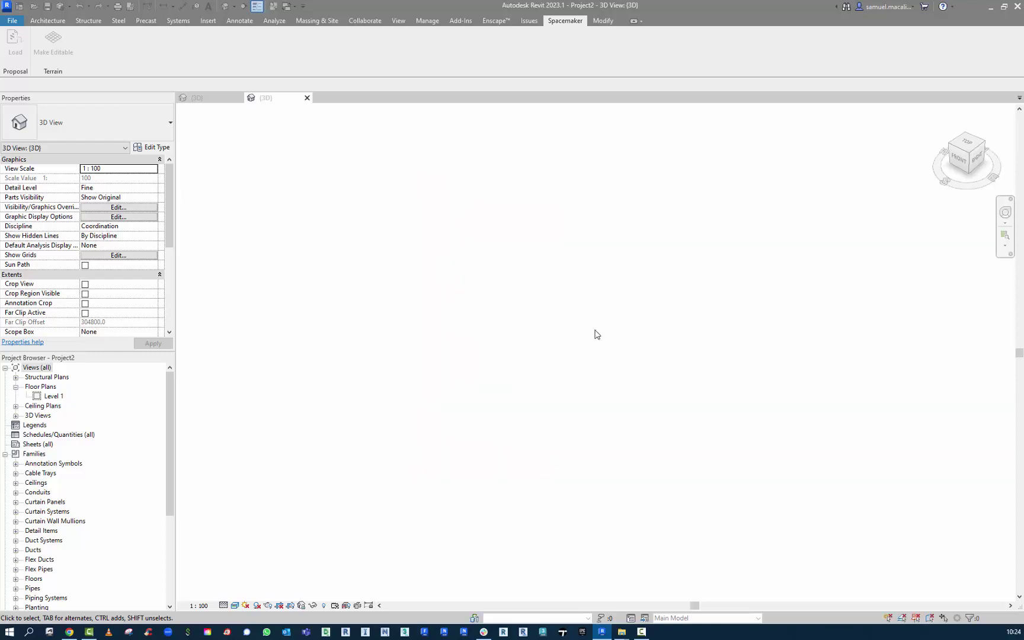
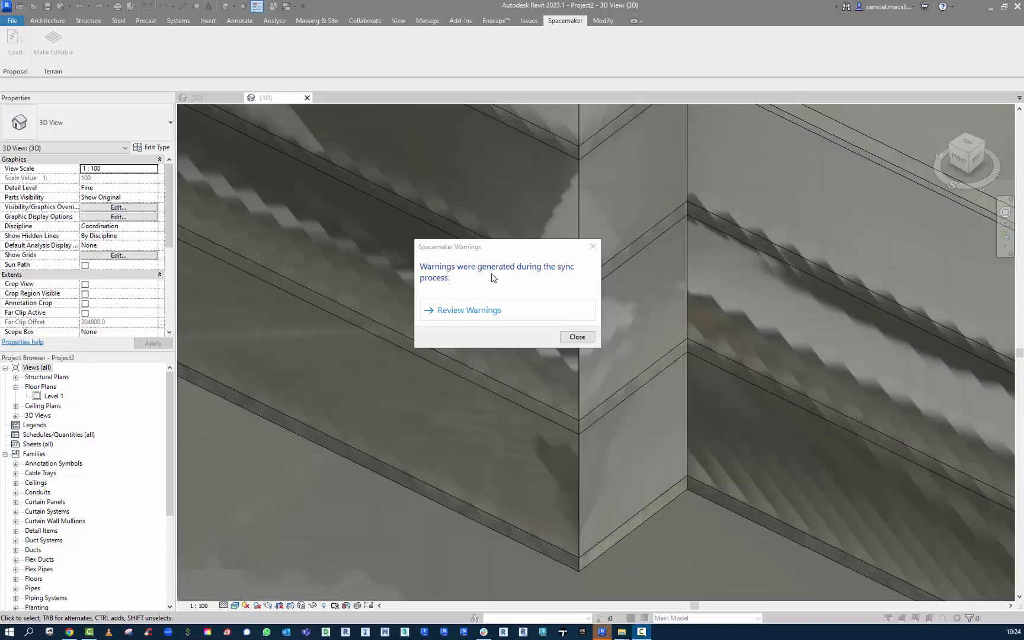
# Review the warnings generated by the Spacemaker sync and close the warnings list
pyautogui.click(433, 314)
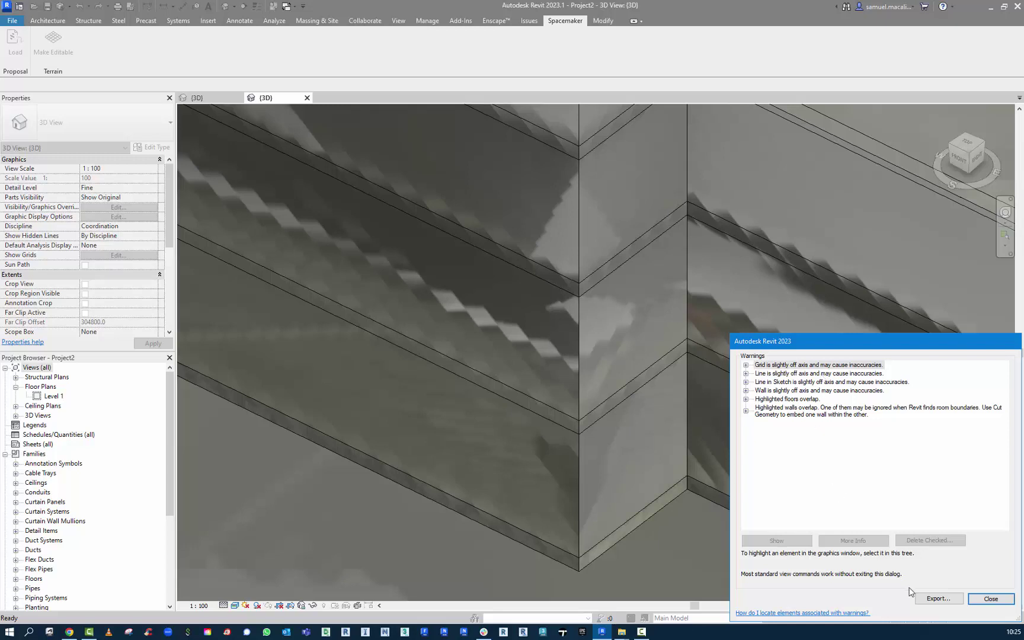
pyautogui.click(990, 599)
pyautogui.scroll(-6, 631, 418)
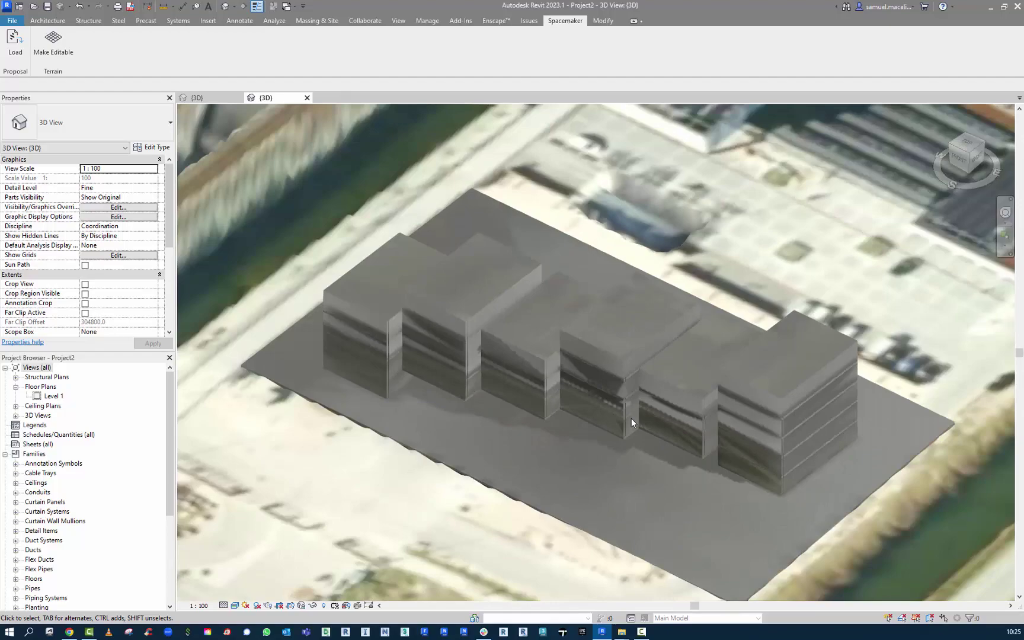
# Examine the imported building sections on their pad and the textured terrain around them from several sides
pyautogui.scroll(-1, 631, 418)
pyautogui.keyDown('shift'); pyautogui.moveTo(794, 425); pyautogui.dragTo(525, 354, button='middle'); pyautogui.keyUp('shift')
pyautogui.scroll(-7, 598, 408)
pyautogui.scroll(6, 526, 354)
pyautogui.keyDown('shift'); pyautogui.moveTo(587, 401); pyautogui.dragTo(688, 350, button='middle'); pyautogui.keyUp('shift')
pyautogui.moveTo(876, 518); pyautogui.dragTo(645, 379, button='middle')
pyautogui.click(656, 385)
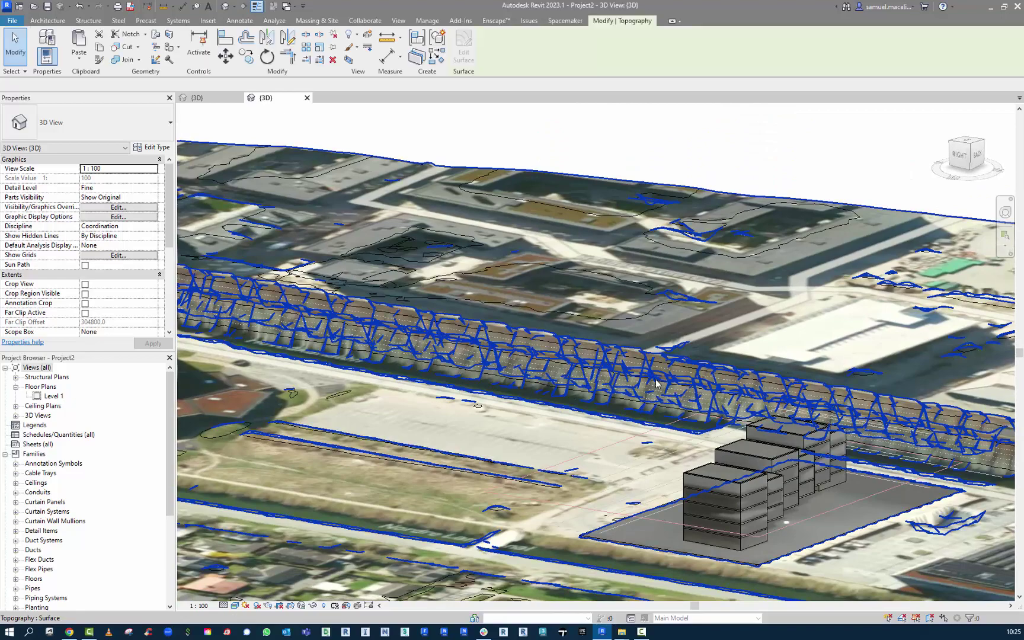
pyautogui.scroll(-4, 645, 384)
pyautogui.click(694, 294)
pyautogui.keyDown('shift'); pyautogui.moveTo(694, 295); pyautogui.dragTo(547, 411, button='middle'); pyautogui.keyUp('shift')
pyautogui.scroll(6, 541, 373)
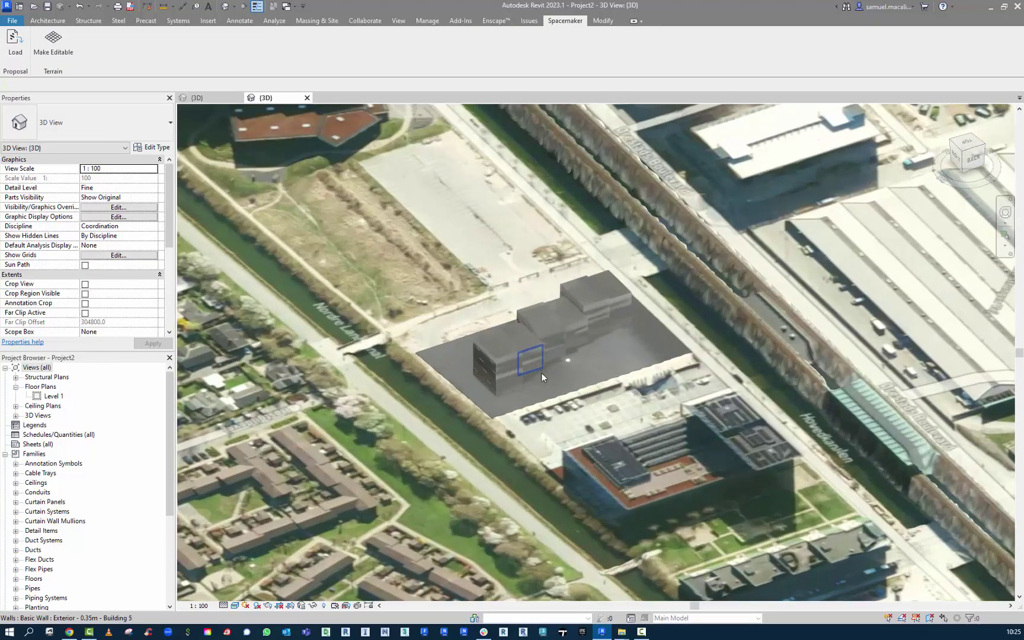
pyautogui.scroll(-2, 458, 368)
pyautogui.scroll(2, 435, 343)
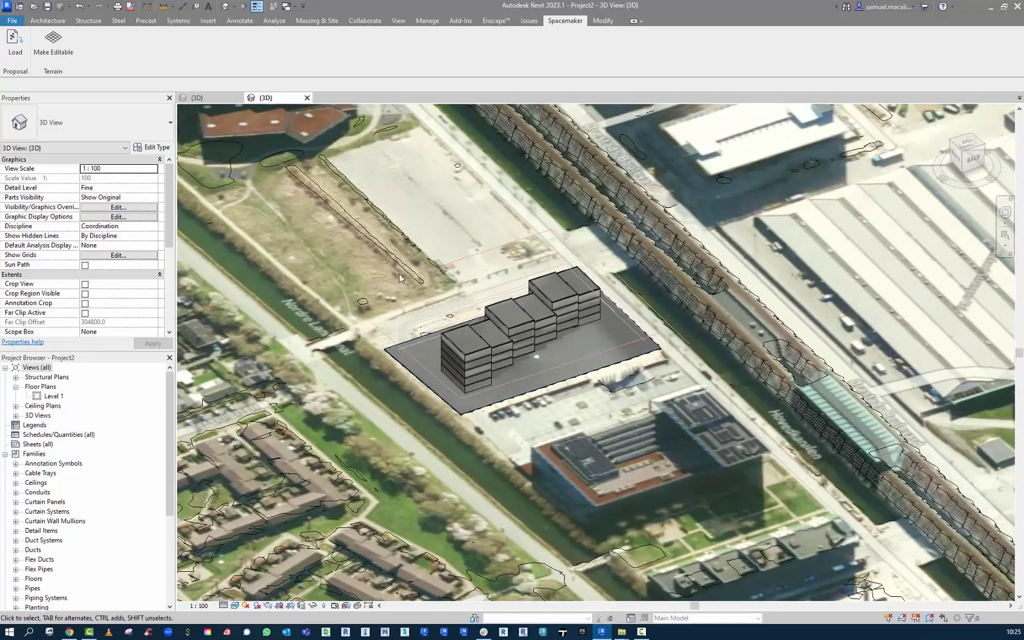
# Select the terrain surface and the pad under the building in turn to check their element types and properties
pyautogui.click(400, 278)
pyautogui.scroll(-4, 400, 279)
pyautogui.scroll(1, 424, 237)
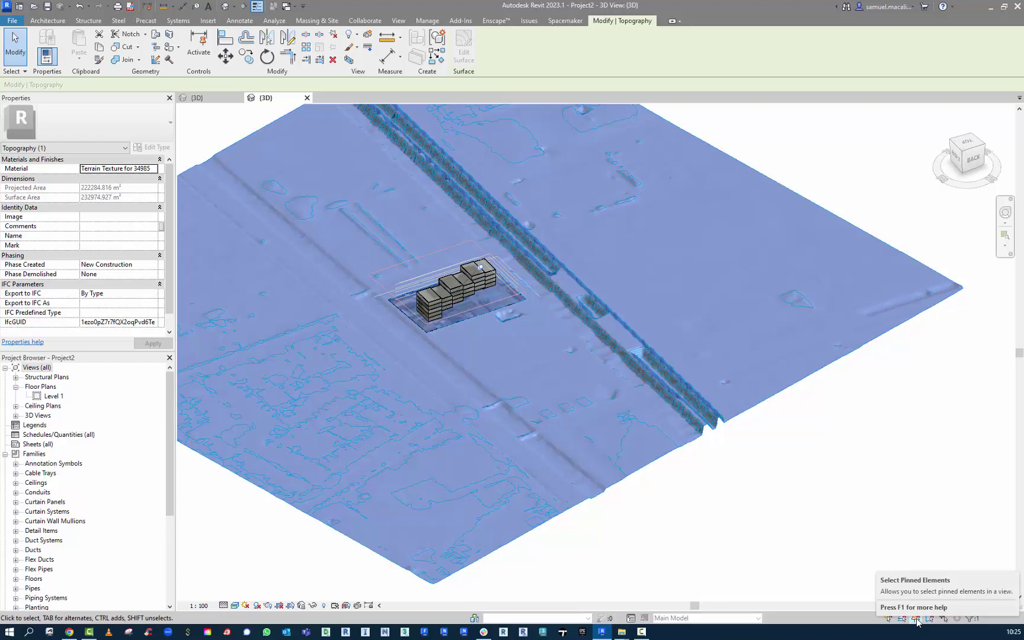
pyautogui.click(748, 481)
pyautogui.scroll(5, 477, 347)
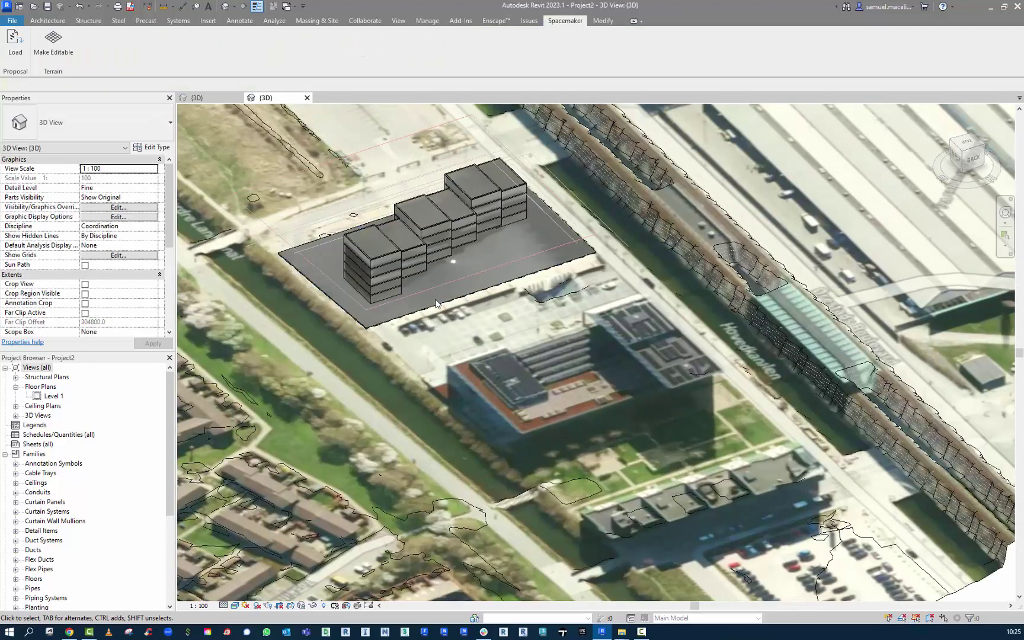
pyautogui.click(436, 304)
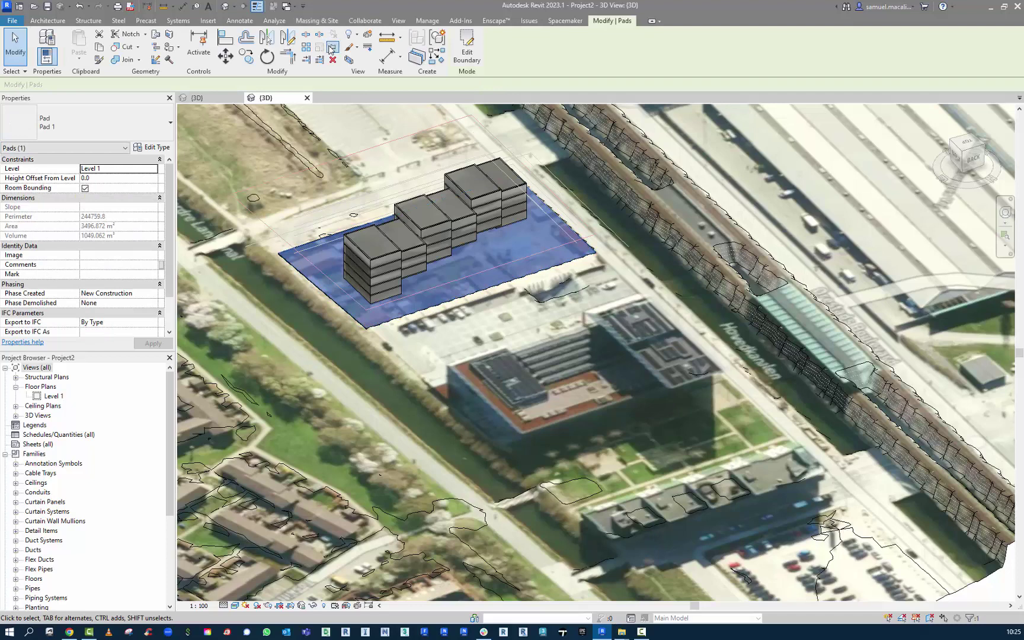
pyautogui.click(567, 394)
# Select the tallest section's exterior wall to check its type and its base and top level constraints
pyautogui.scroll(3, 650, 408)
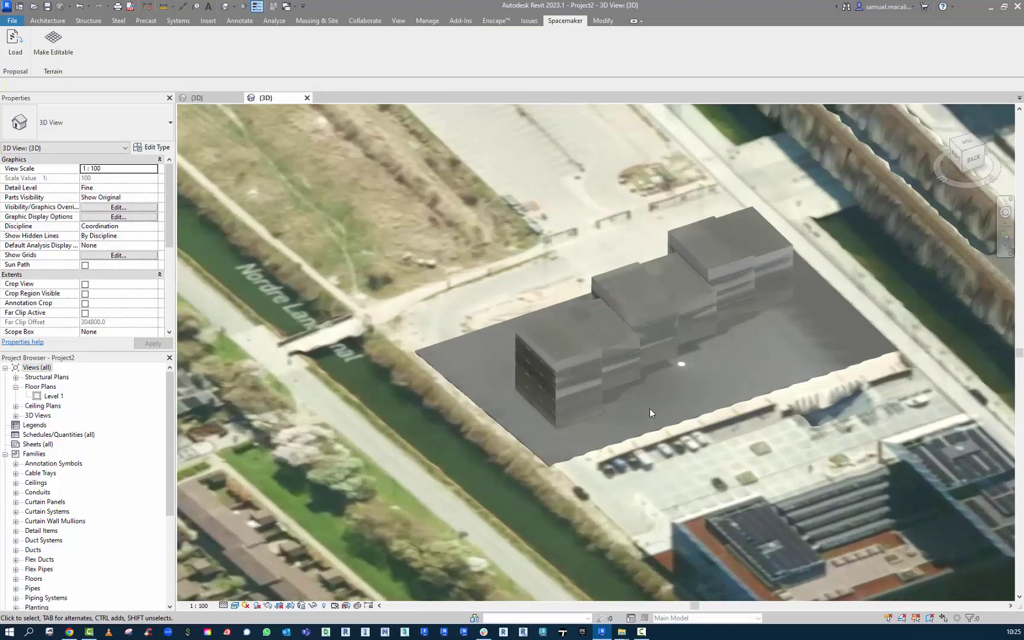
pyautogui.scroll(6, 649, 408)
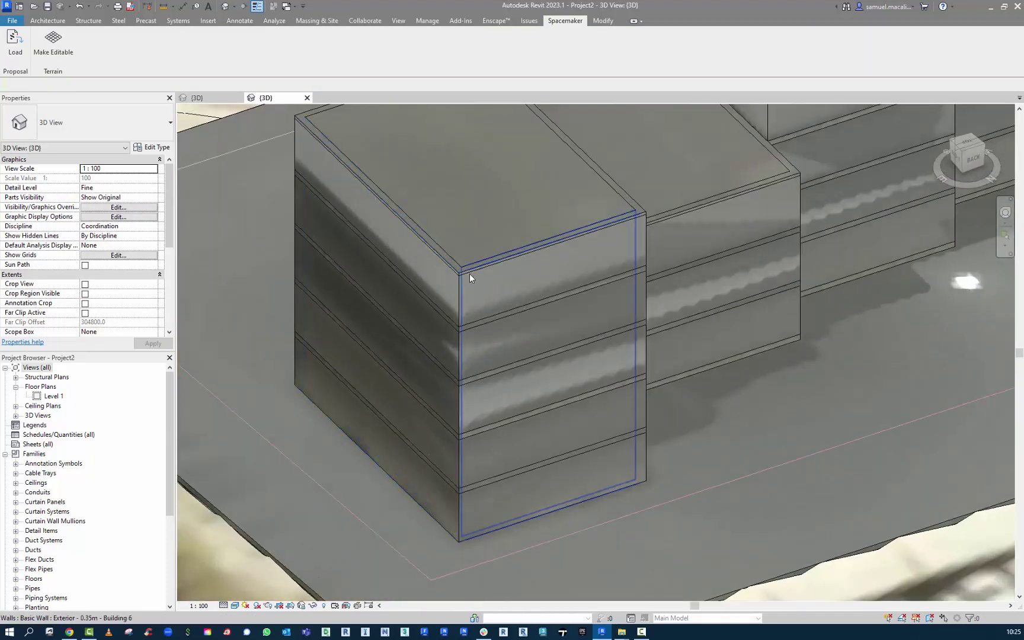
pyautogui.click(469, 273)
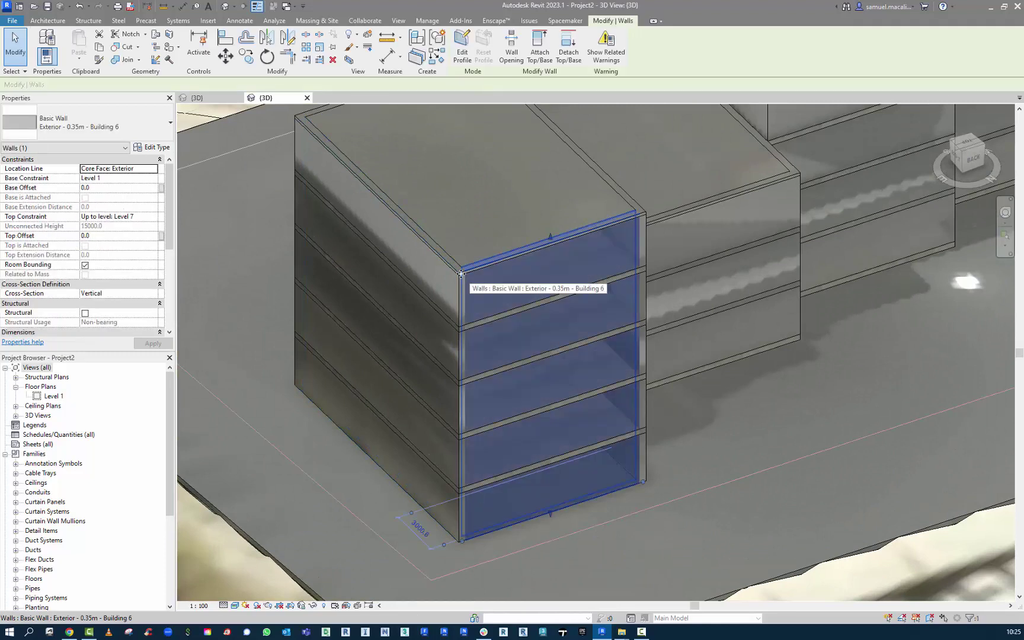
pyautogui.click(431, 297)
pyautogui.press('Escape')
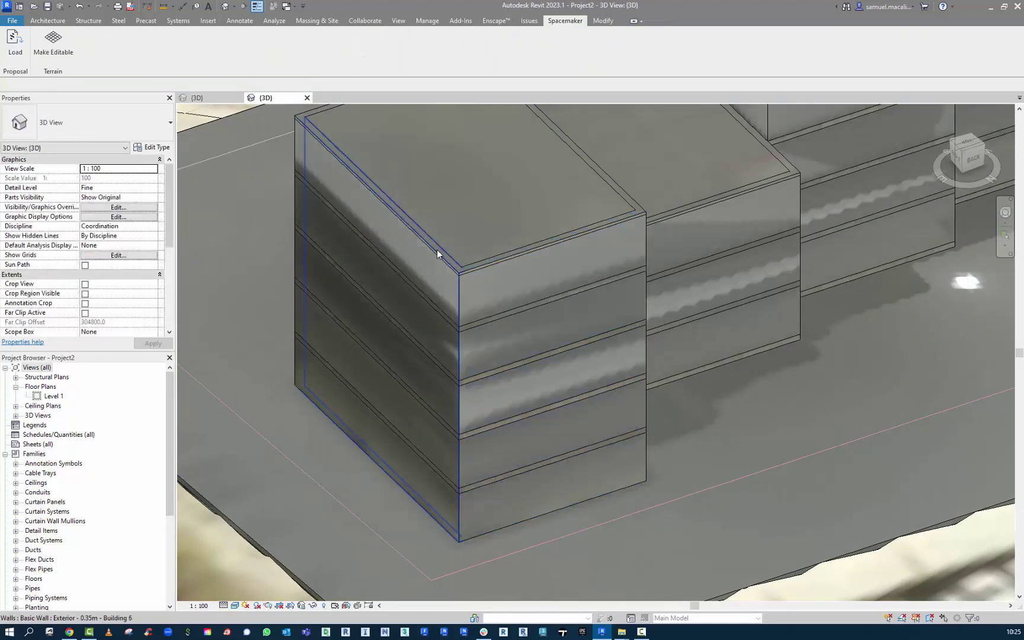
pyautogui.click(486, 259)
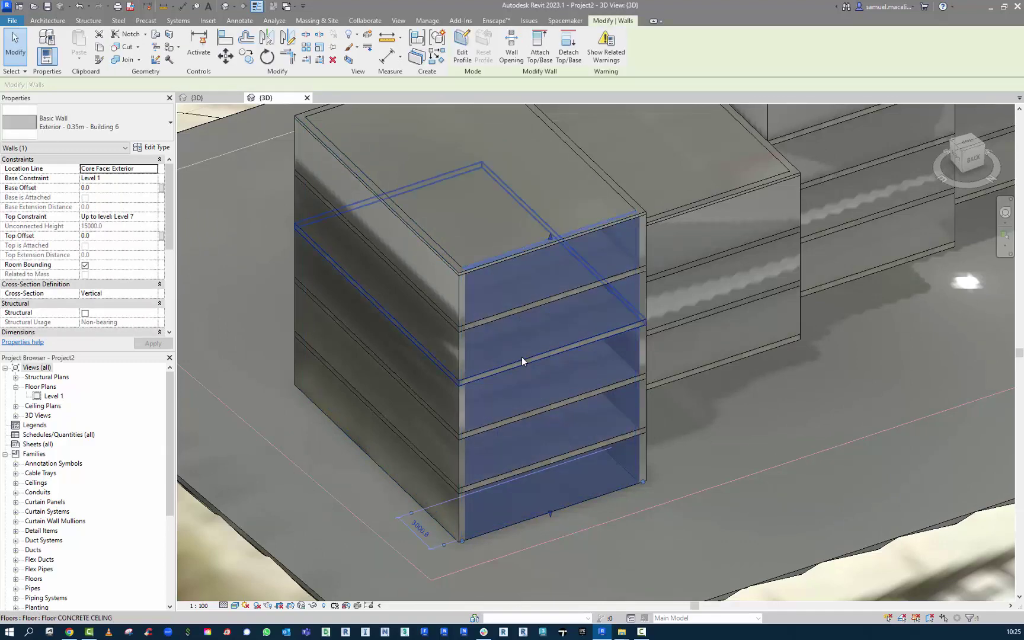
# Examine the tallest section's walls, floor edges and roof from the opposite side, and clear the wall selection
pyautogui.keyDown('shift'); pyautogui.moveTo(521, 358); pyautogui.dragTo(556, 358, button='middle'); pyautogui.keyUp('shift')
pyautogui.scroll(-3, 556, 358)
pyautogui.moveTo(661, 338); pyautogui.dragTo(583, 365, button='middle')
pyautogui.scroll(-2, 587, 368)
pyautogui.keyDown('shift'); pyautogui.moveTo(658, 385); pyautogui.dragTo(535, 346, button='middle'); pyautogui.keyUp('shift')
pyautogui.scroll(3, 405, 332)
pyautogui.scroll(5, 474, 287)
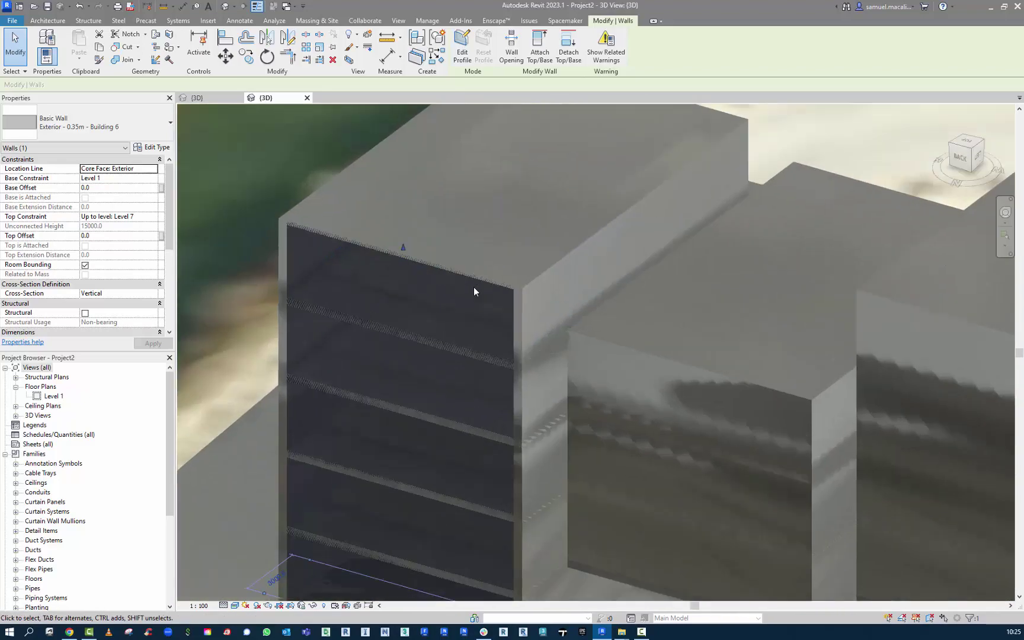
pyautogui.press('Escape')
pyautogui.scroll(-6, 474, 288)
pyautogui.scroll(1, 395, 252)
pyautogui.scroll(3, 396, 250)
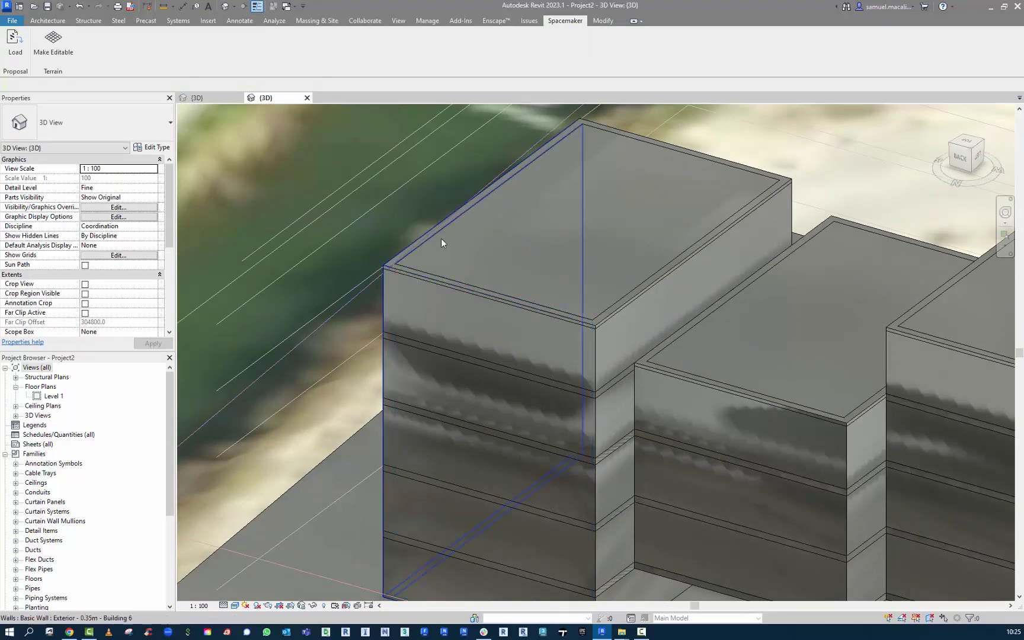
# Select all roof instances in the entire project and change their type to ROOF DECK BOARDS
pyautogui.scroll(-5, 441, 239)
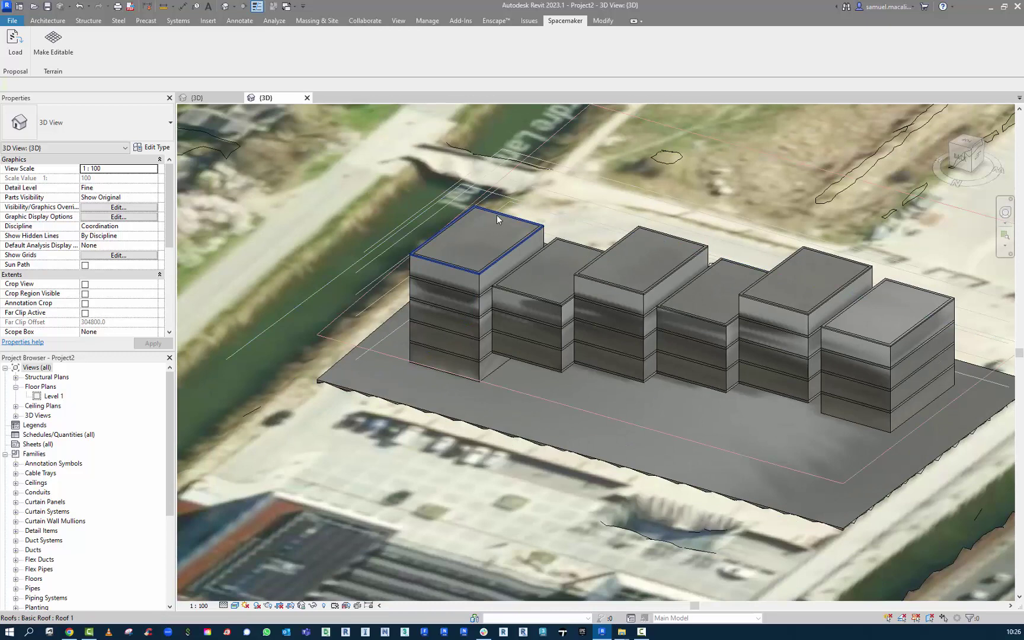
pyautogui.click(496, 217)
pyautogui.rightClick(497, 216)
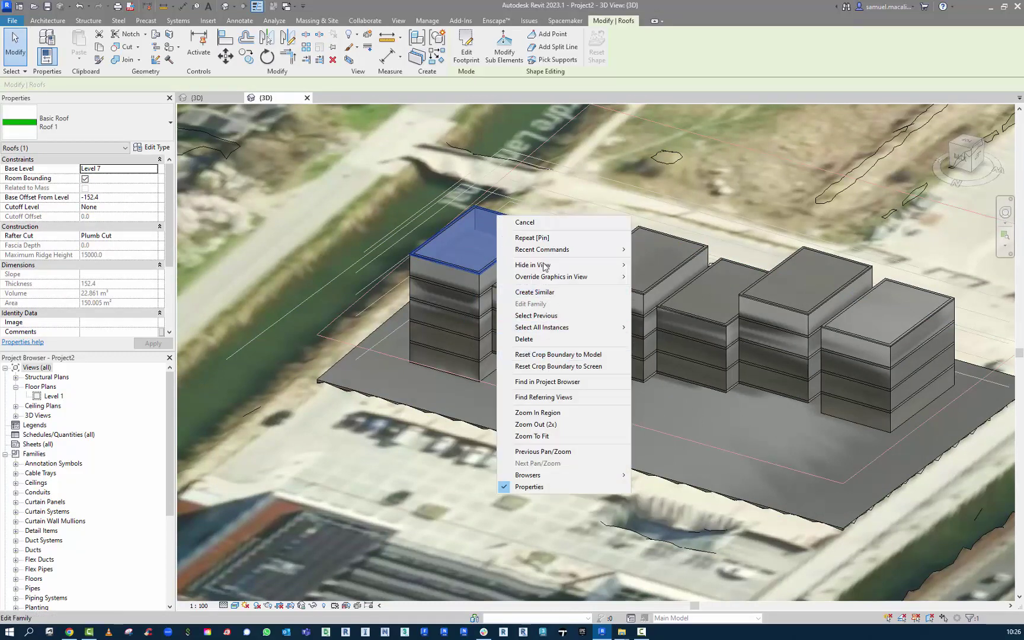
pyautogui.moveTo(545, 330)
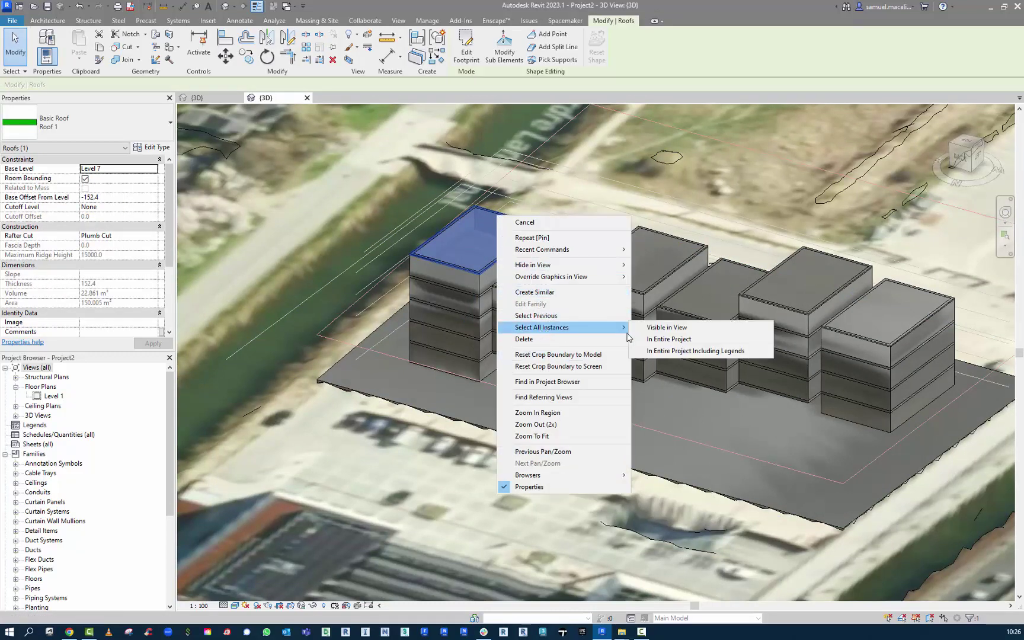
pyautogui.click(679, 339)
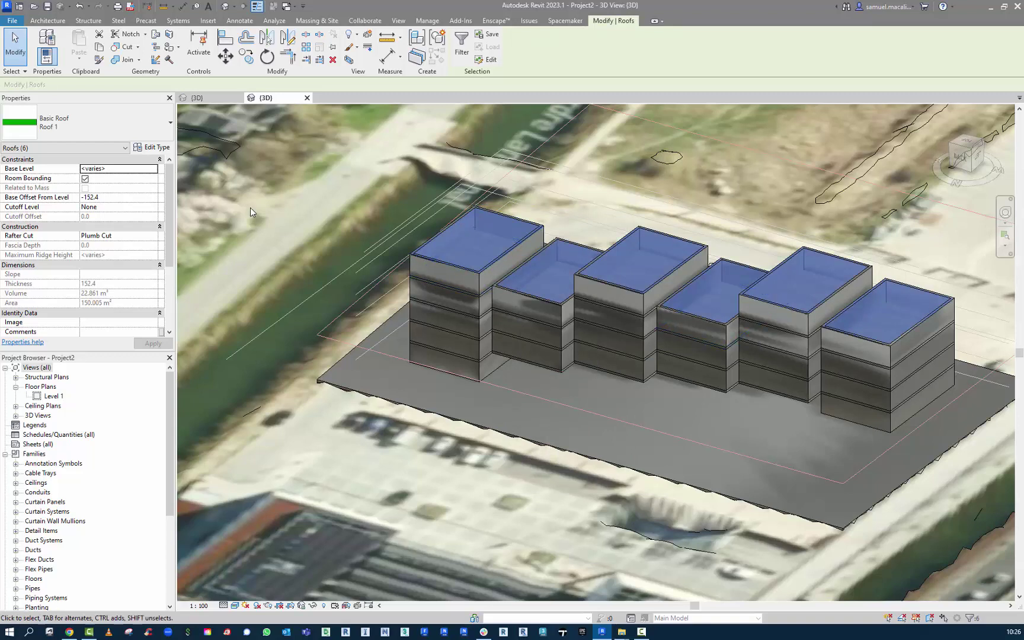
pyautogui.click(85, 121)
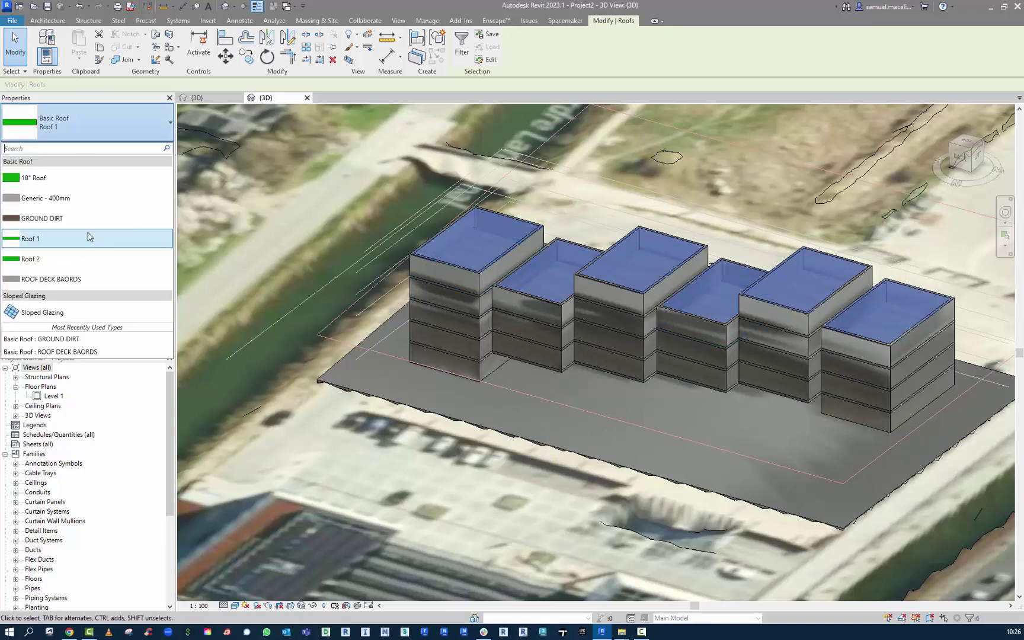
pyautogui.click(61, 283)
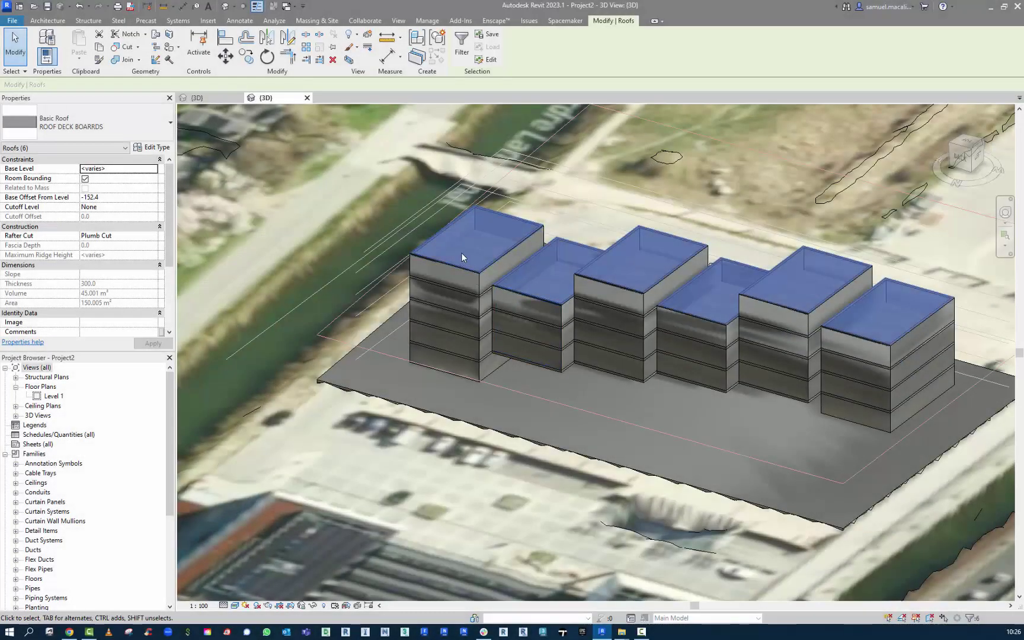
pyautogui.click(381, 210)
# Inspect the decking roof and the exterior wall of the tallest section, clearing each selection
pyautogui.scroll(6, 435, 238)
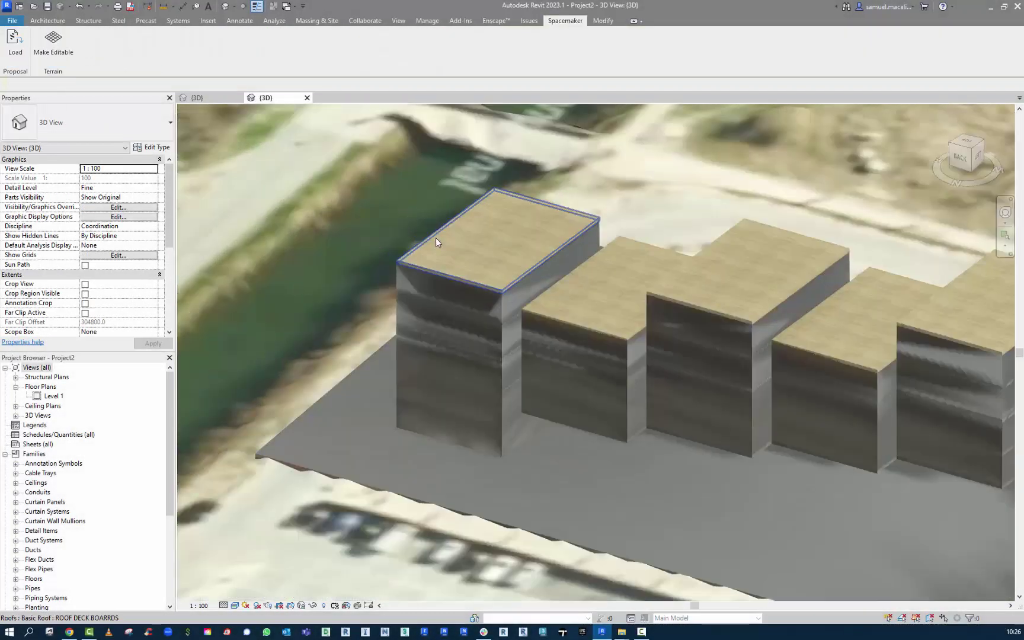
pyautogui.scroll(-4, 587, 239)
pyautogui.scroll(3, 493, 291)
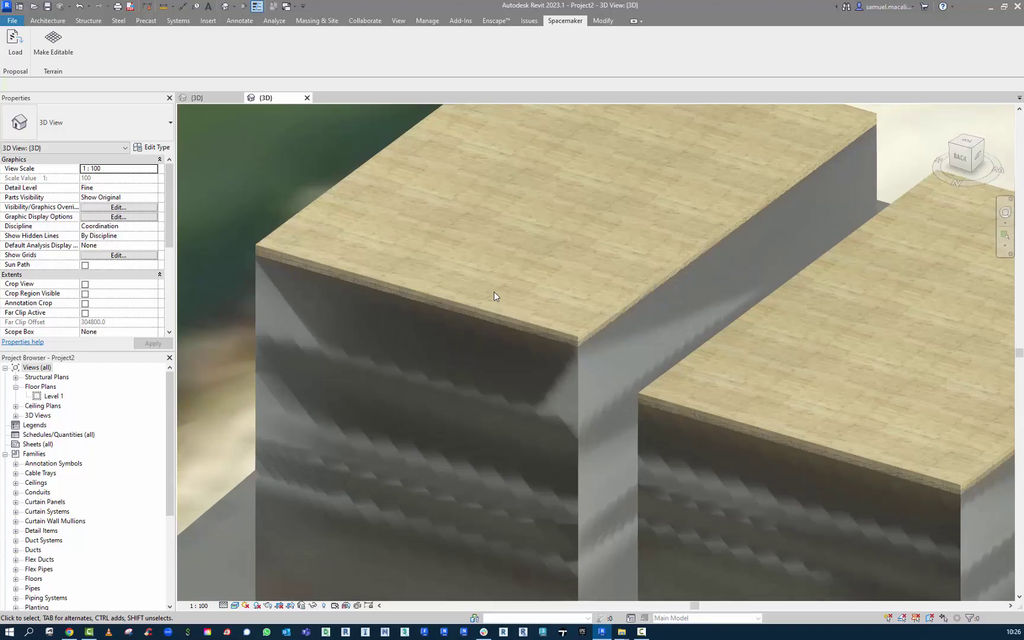
pyautogui.click(456, 301)
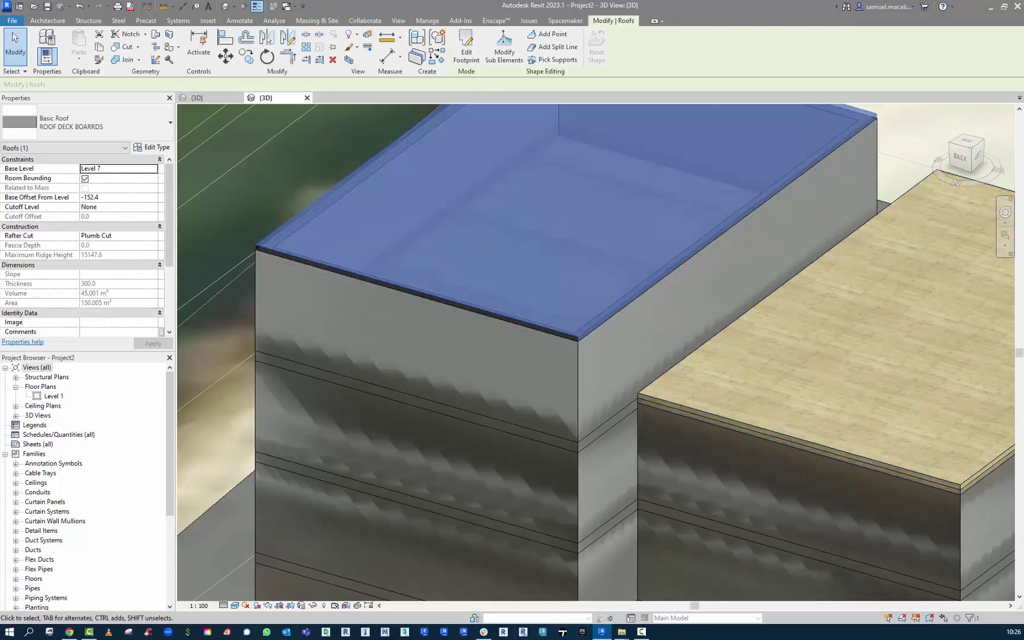
pyautogui.scroll(-5, 657, 428)
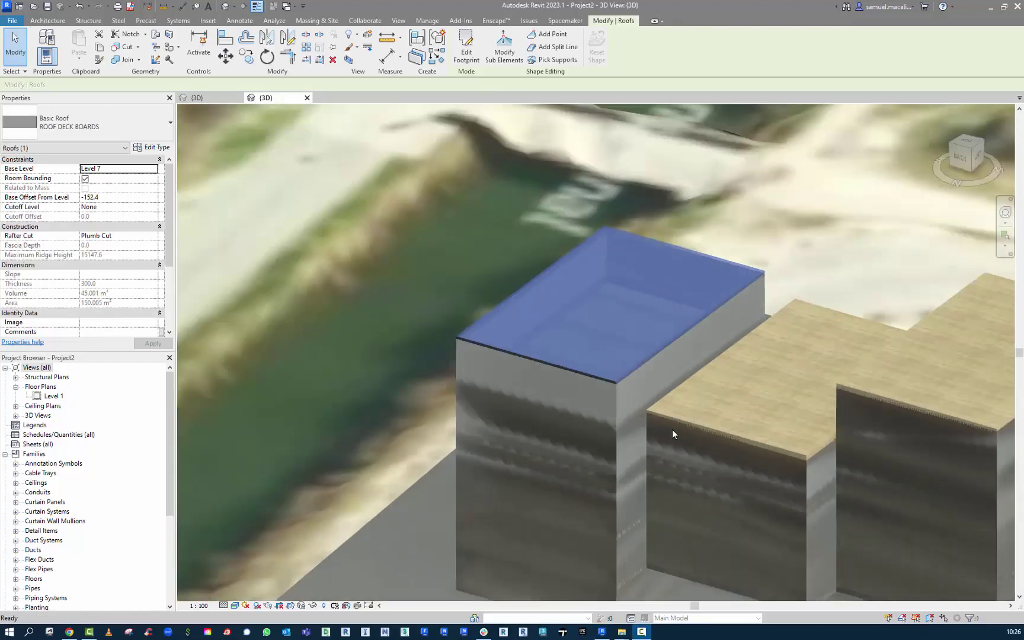
pyautogui.press('Escape')
pyautogui.scroll(3, 475, 385)
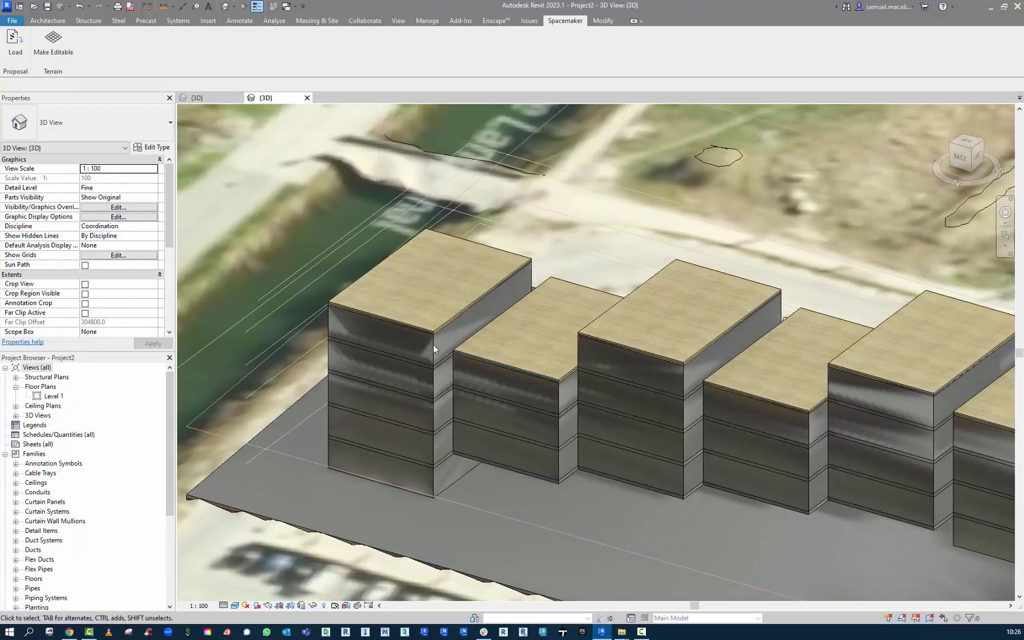
pyautogui.click(434, 350)
pyautogui.keyDown('shift'); pyautogui.moveTo(435, 346); pyautogui.dragTo(682, 353, button='middle'); pyautogui.keyUp('shift')
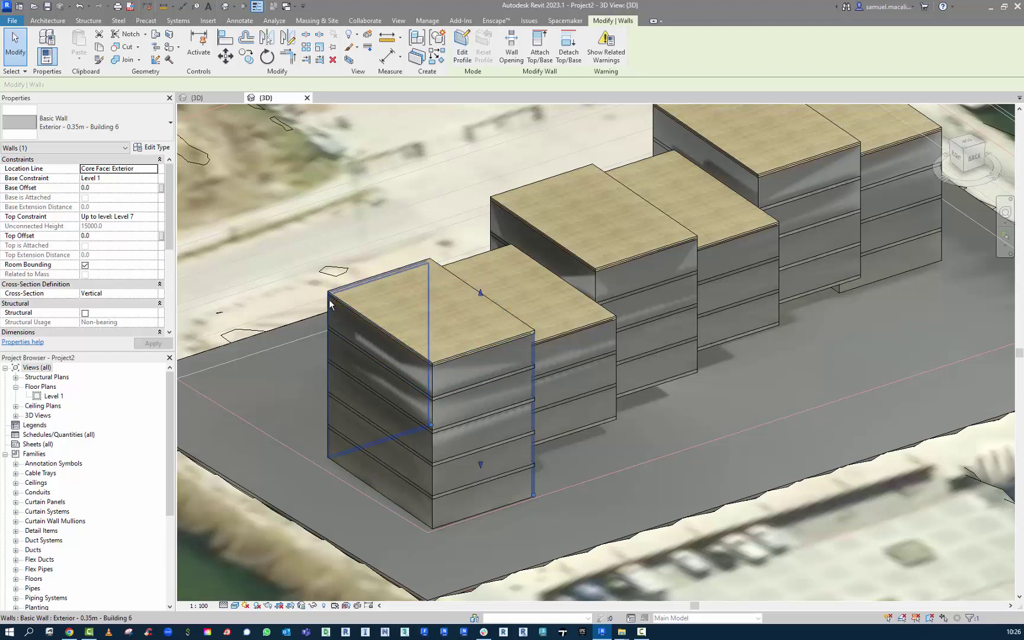
pyautogui.press('Escape')
# Try selecting every ROOF DECK BOARDS instance in the entire project from the tallest section's roof, and clear the selection
pyautogui.click(479, 293)
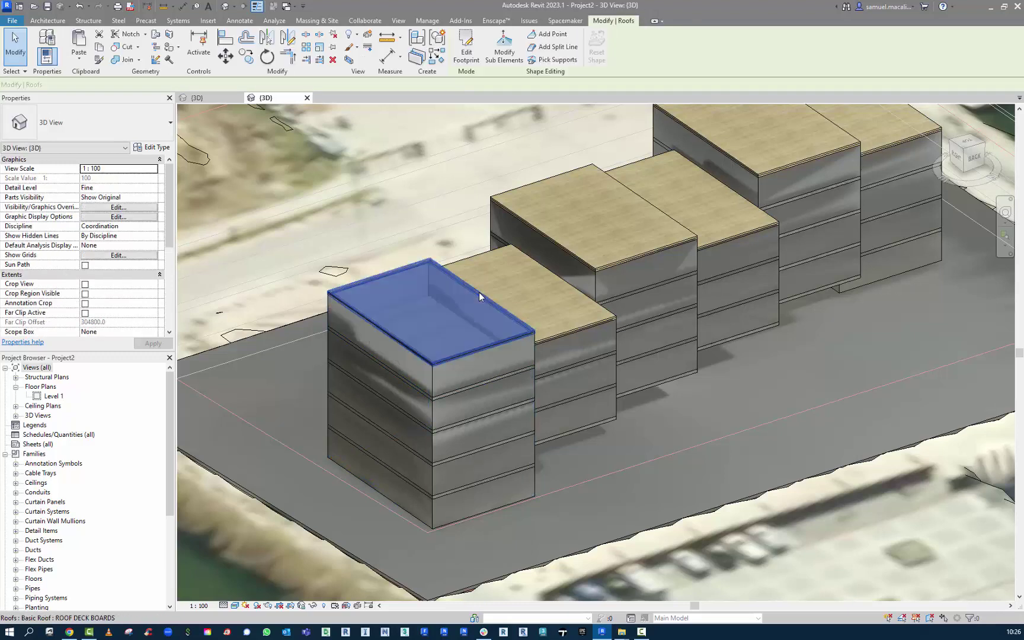
pyautogui.rightClick(479, 293)
pyautogui.moveTo(546, 406)
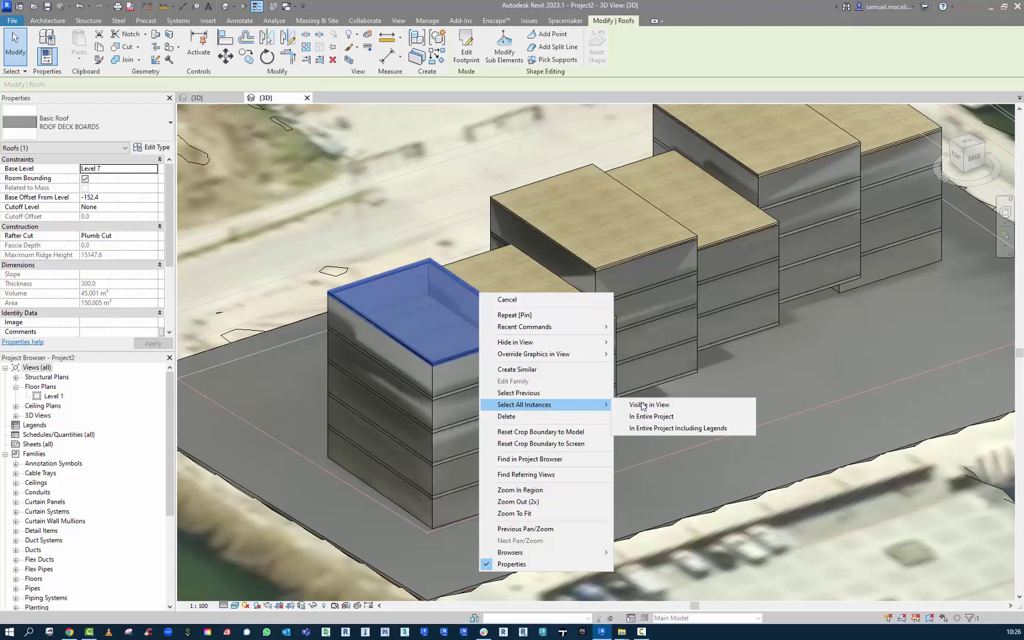
pyautogui.click(646, 416)
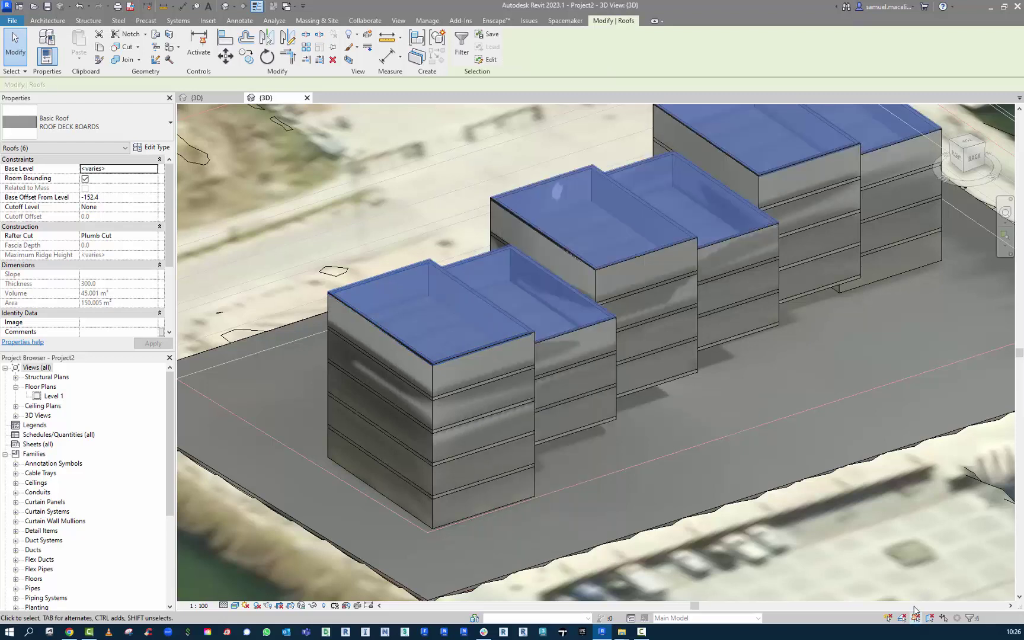
pyautogui.press('Escape')
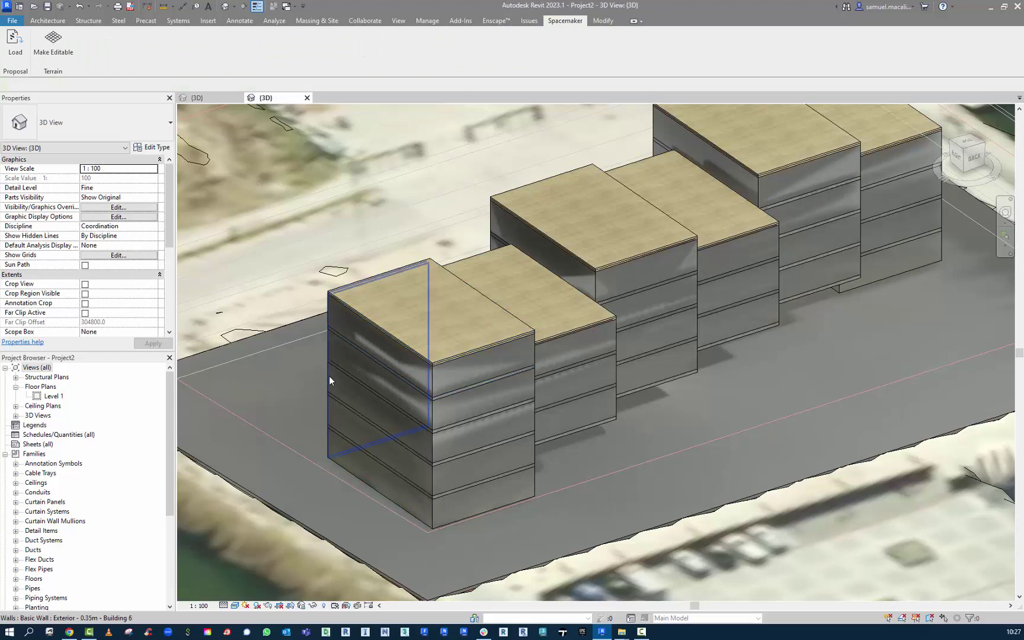
# Select the exposed side walls of the staggered building sections together as one multiple selection
pyautogui.click(403, 505)
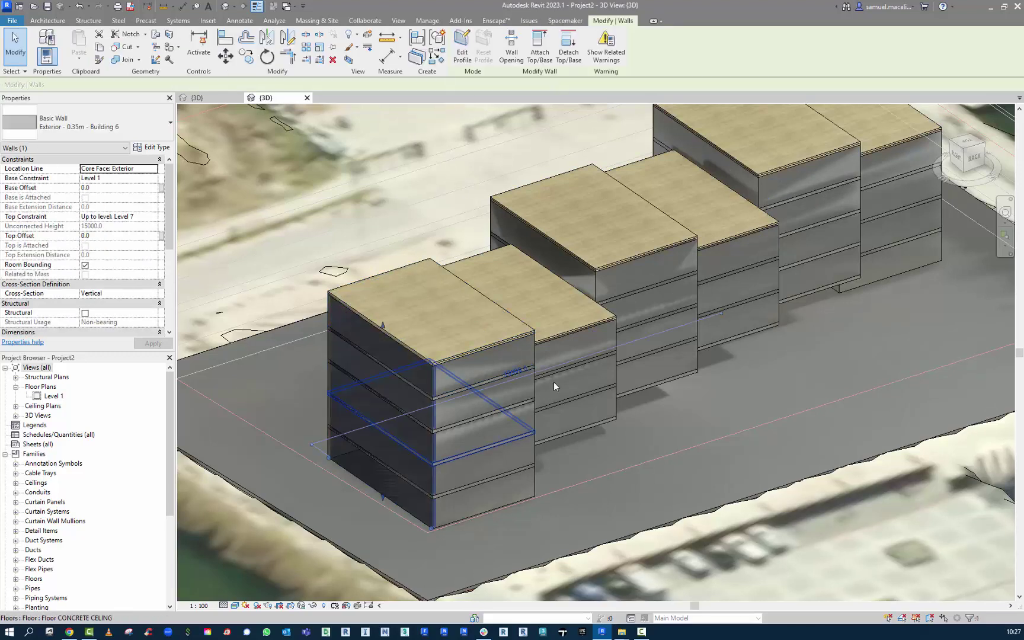
pyautogui.keyDown('ctrl'); pyautogui.click(671, 255); pyautogui.keyUp('ctrl')
pyautogui.scroll(2, 674, 306)
pyautogui.scroll(1, 675, 305)
pyautogui.keyDown('shift'); pyautogui.moveTo(674, 305); pyautogui.dragTo(387, 378, button='middle'); pyautogui.keyUp('shift')
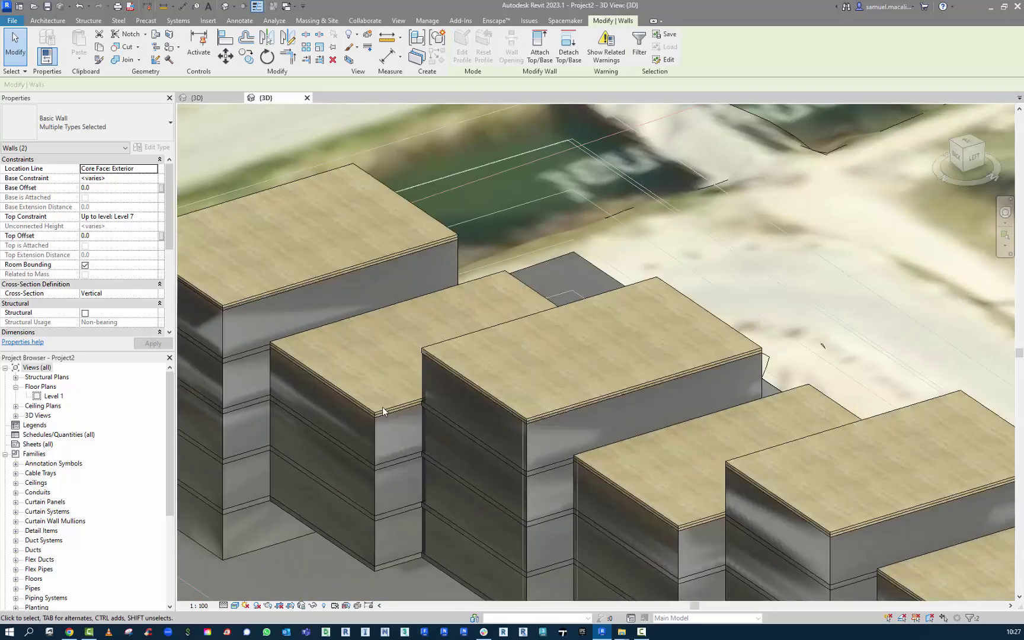
pyautogui.keyDown('ctrl'); pyautogui.click(372, 427); pyautogui.keyUp('ctrl')
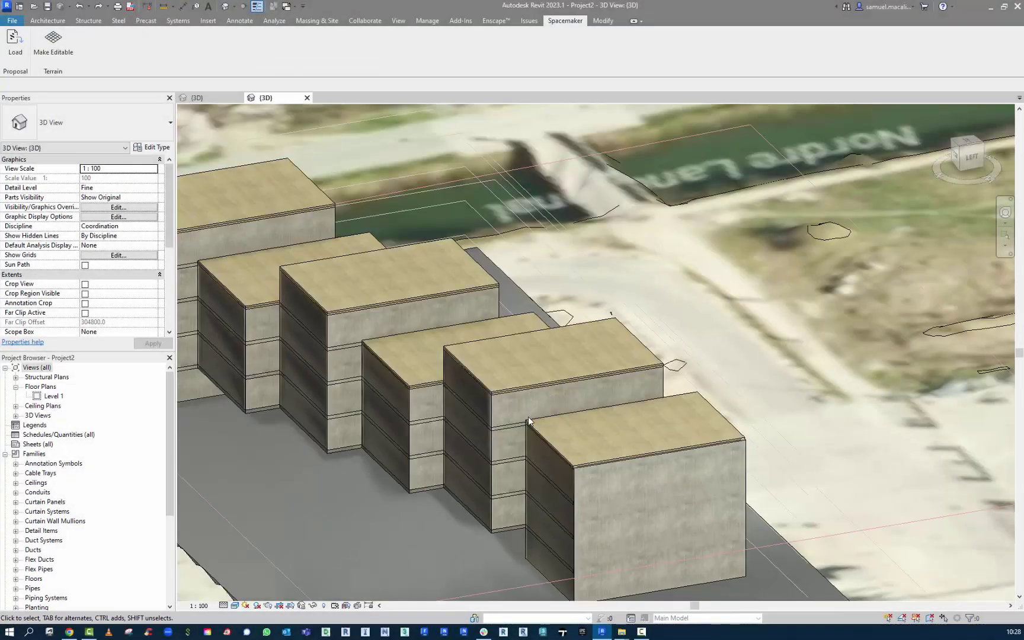
pyautogui.keyDown('shift'); pyautogui.moveTo(548, 403); pyautogui.dragTo(710, 400, button='middle'); pyautogui.keyUp('shift')
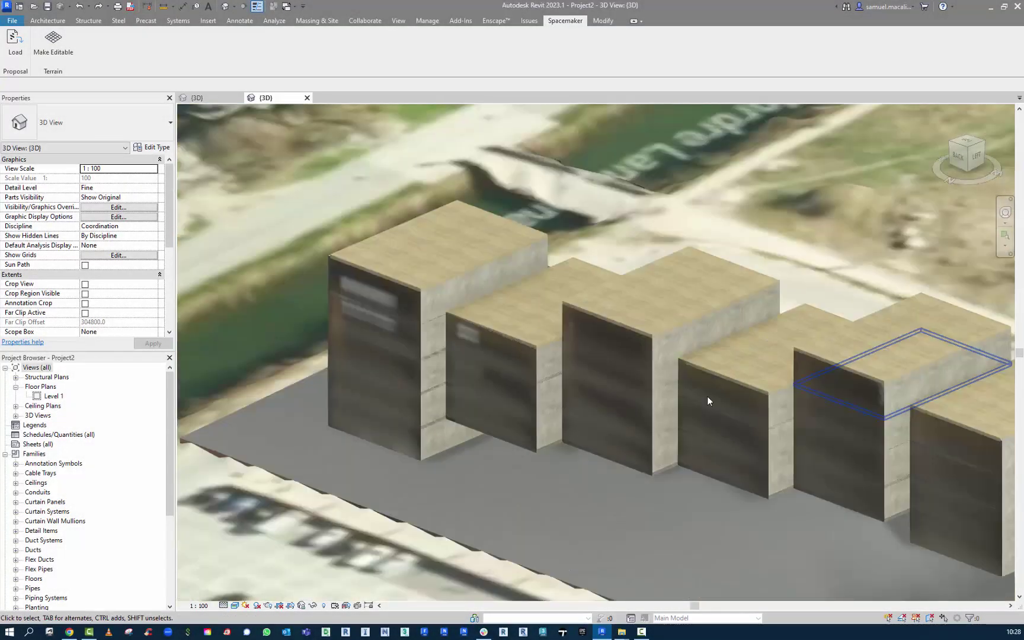
# Change the tallest section's dark front wall to the curtain wall type SM HORIZ FINS TIMBER 600, unjoining the conflicting elements
pyautogui.scroll(3, 683, 405)
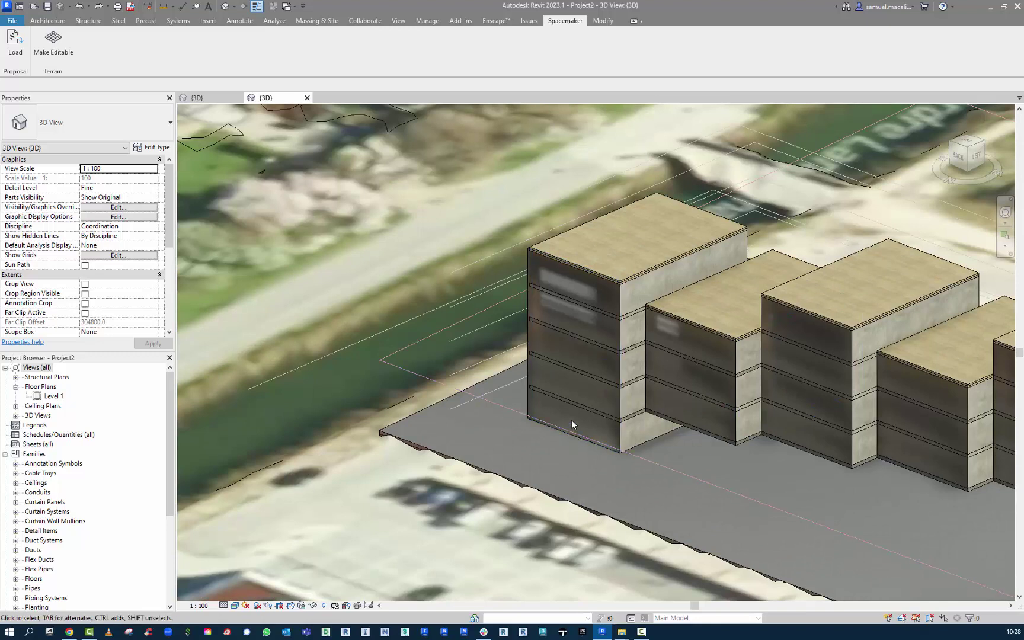
pyautogui.press('Tab')
pyautogui.click(563, 270)
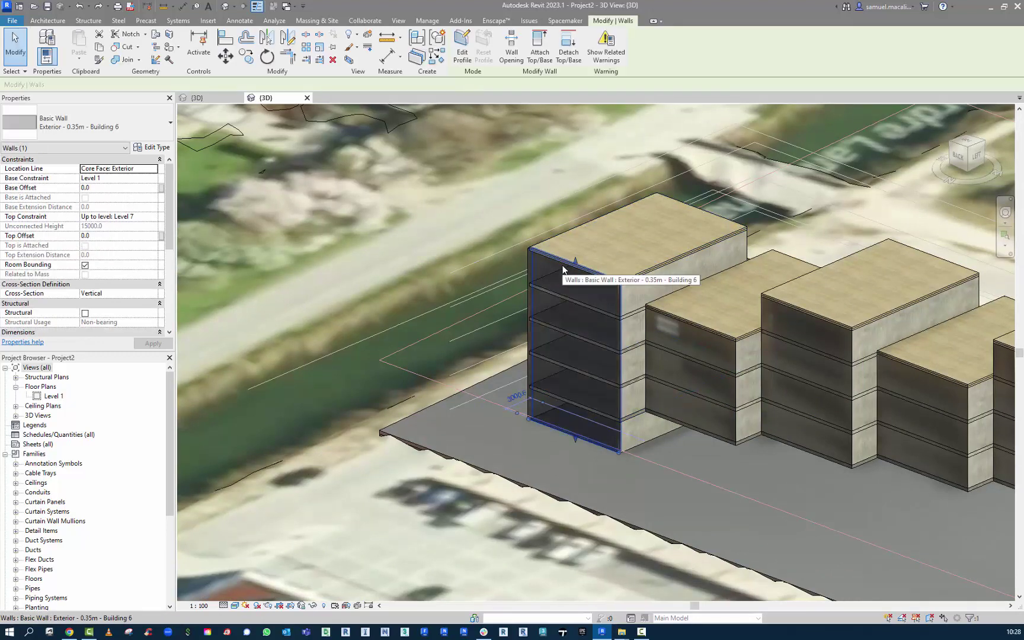
pyautogui.click(109, 137)
pyautogui.scroll(-3, 116, 315)
pyautogui.scroll(-2, 116, 315)
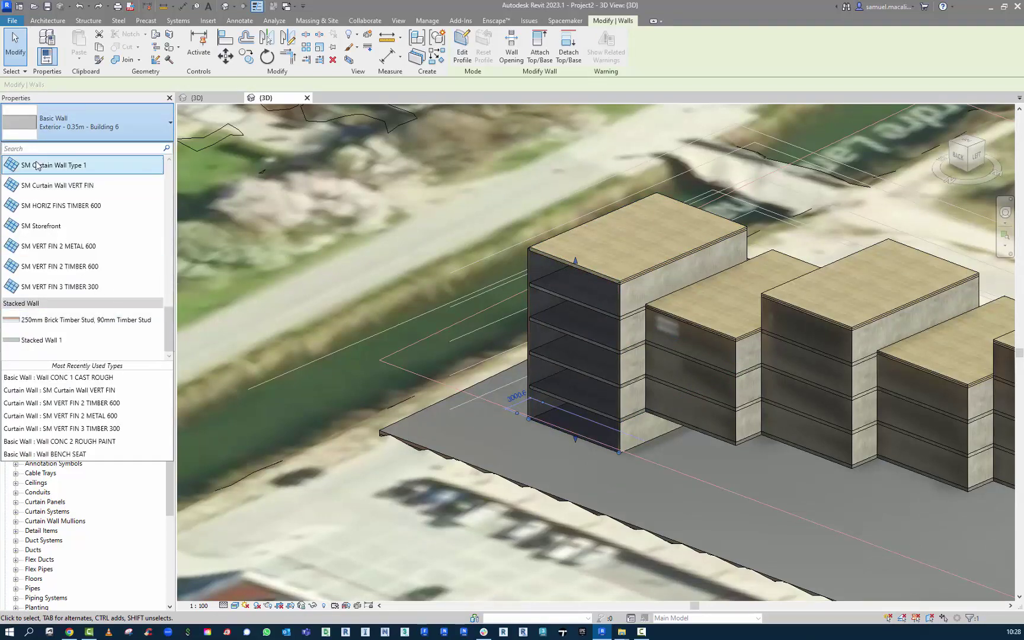
pyautogui.click(49, 205)
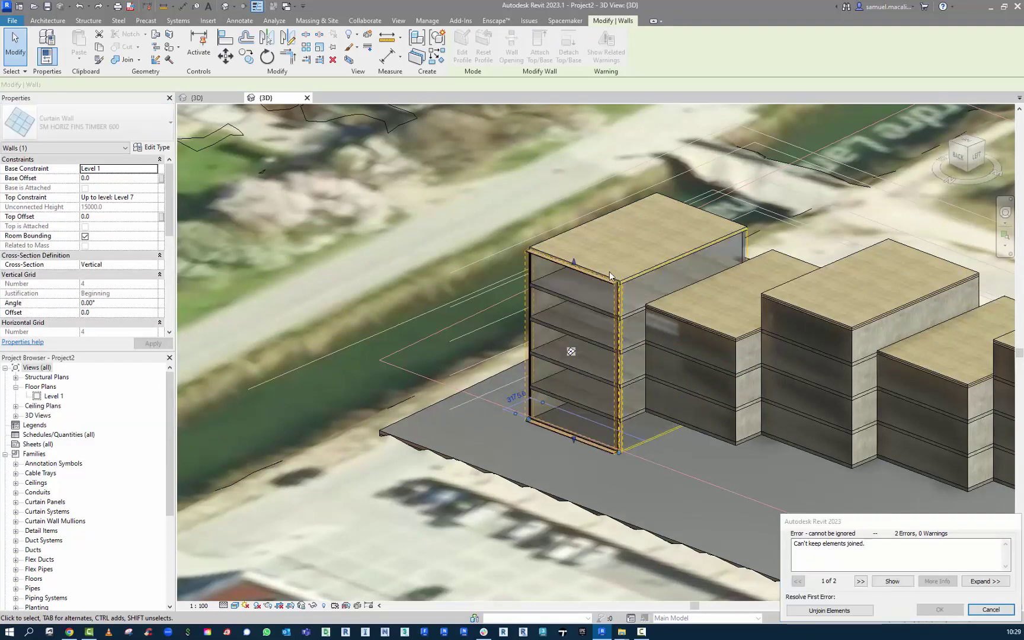
pyautogui.click(826, 611)
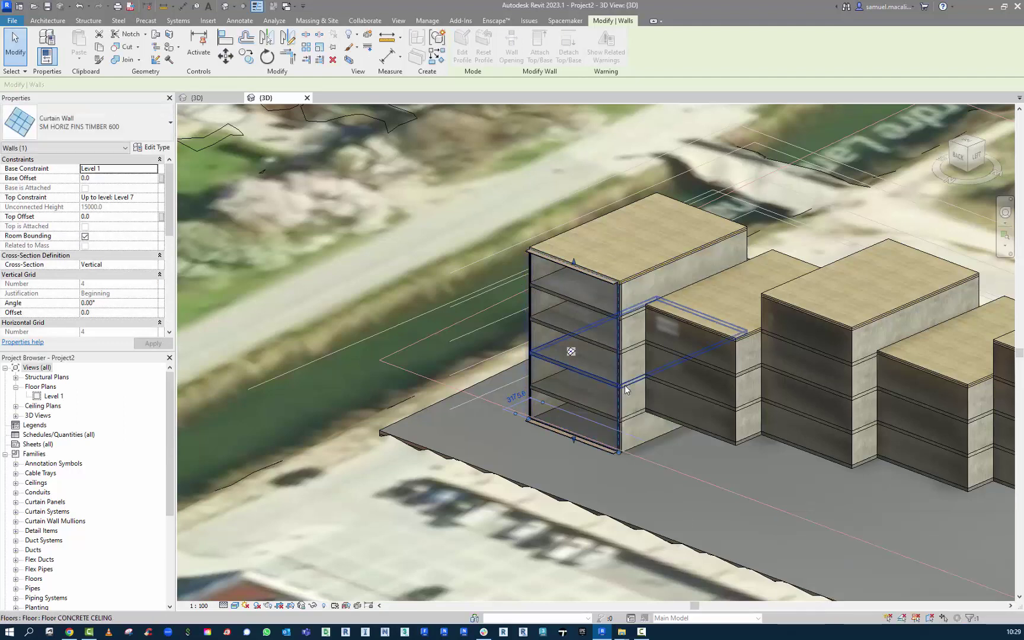
# Change the tallest section's front curtain wall to SM VERT FIN 2 METAL 600, unjoin the conflicting elements, and clear the selection
pyautogui.click(95, 125)
pyautogui.click(77, 246)
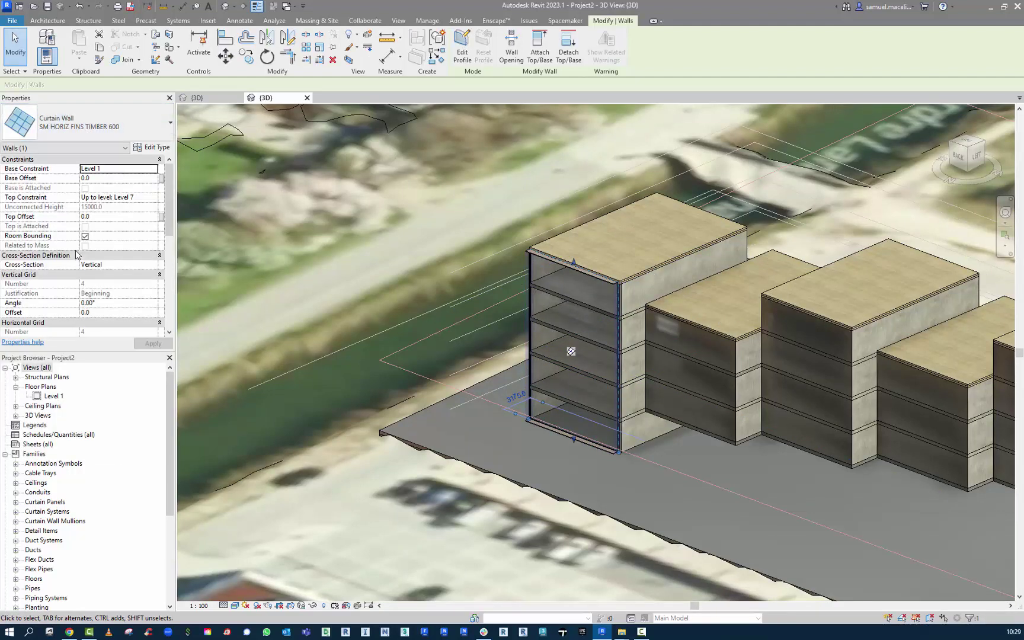
pyautogui.click(830, 610)
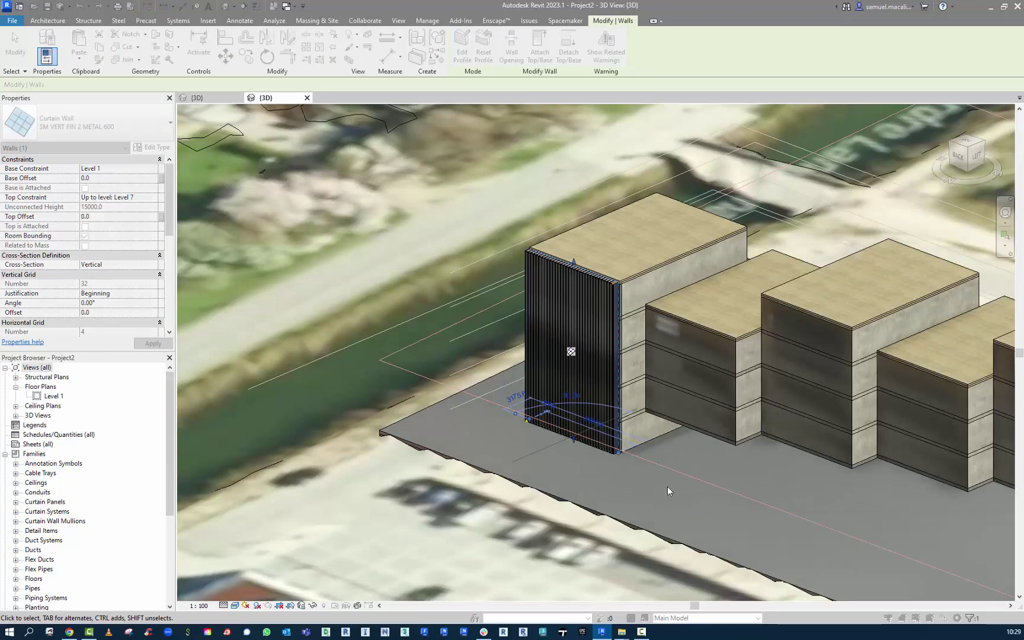
pyautogui.press('Escape')
# Change the type of the tallest section's finned front wall to SM Curtain Wall VERT FIN
pyautogui.scroll(5, 562, 269)
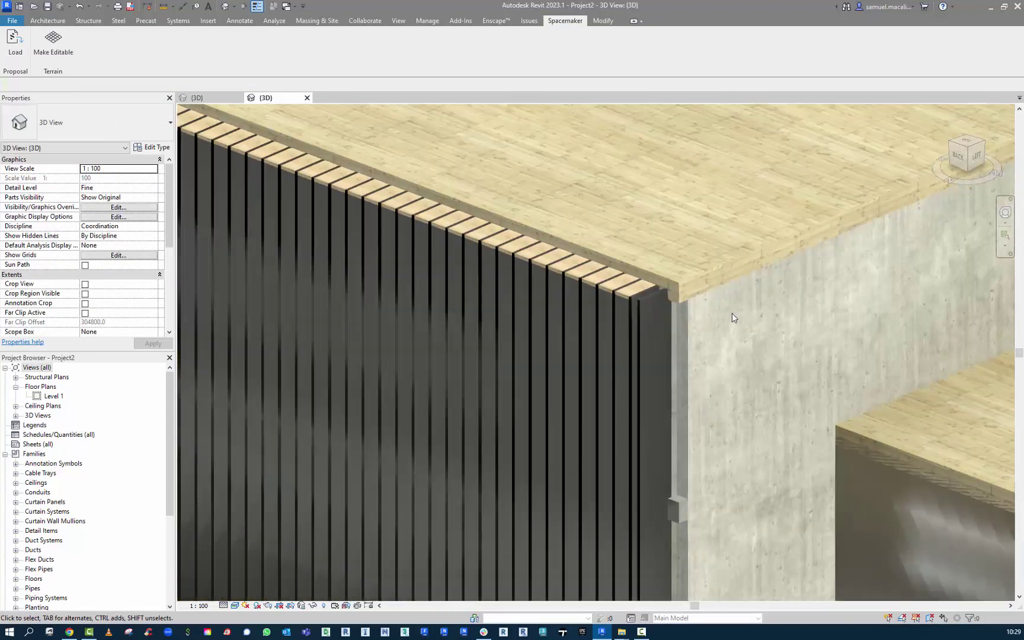
pyautogui.click(514, 317)
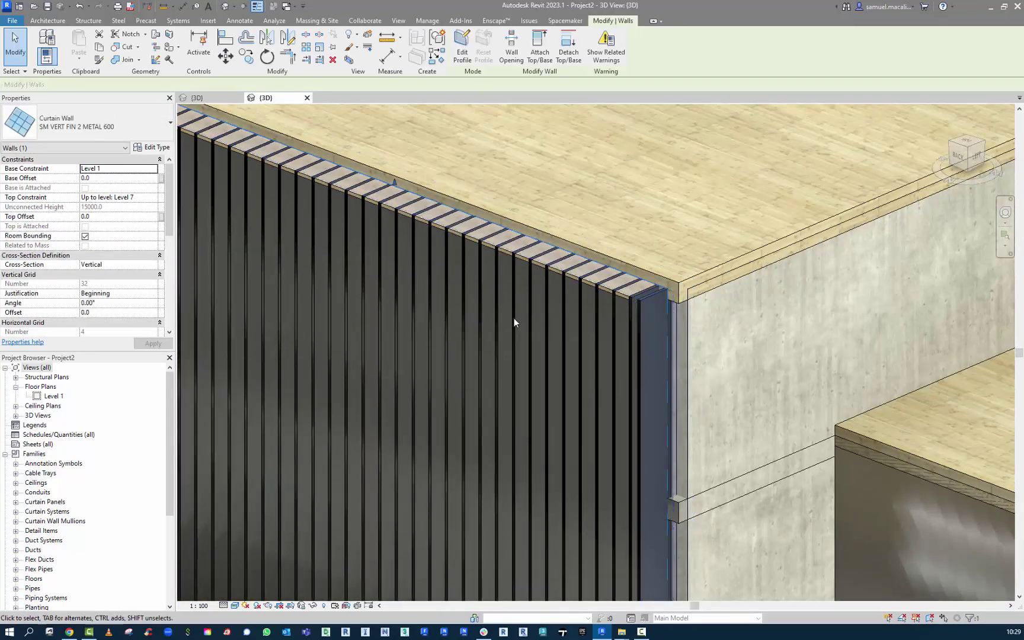
pyautogui.scroll(-5, 514, 319)
pyautogui.click(106, 126)
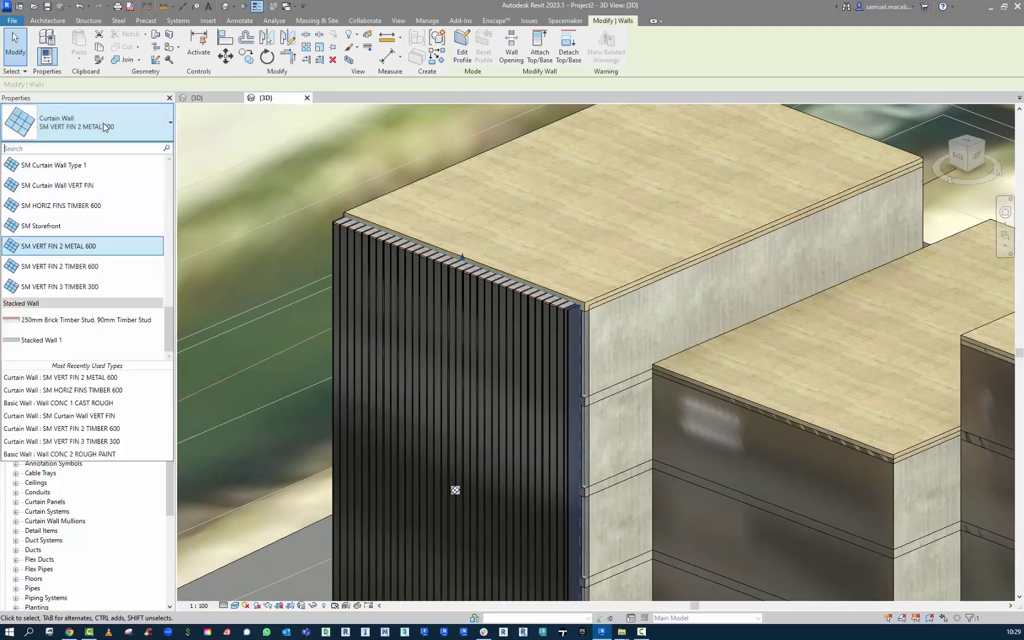
pyautogui.click(92, 188)
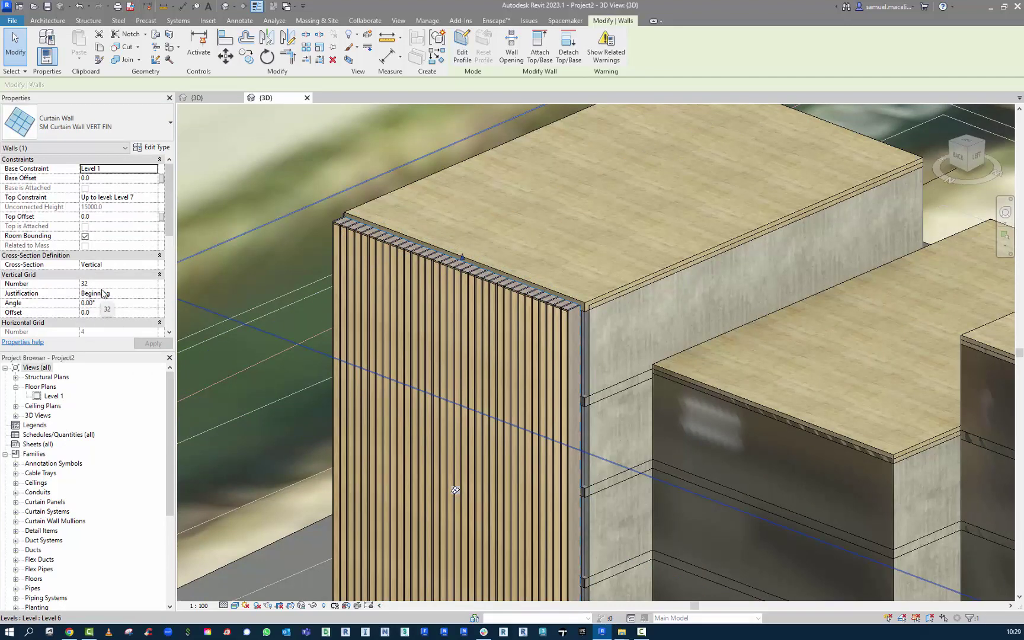
# Edit the SM Curtain Wall VERT FIN type and set its vertical grid layout to Fixed Distance
pyautogui.click(156, 147)
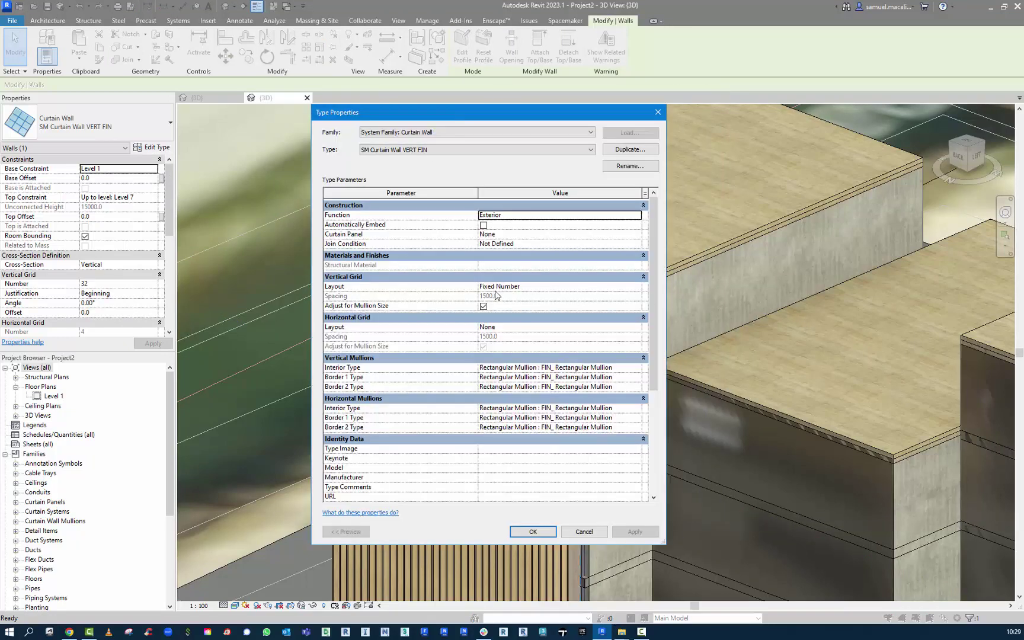
pyautogui.click(639, 288)
pyautogui.click(638, 287)
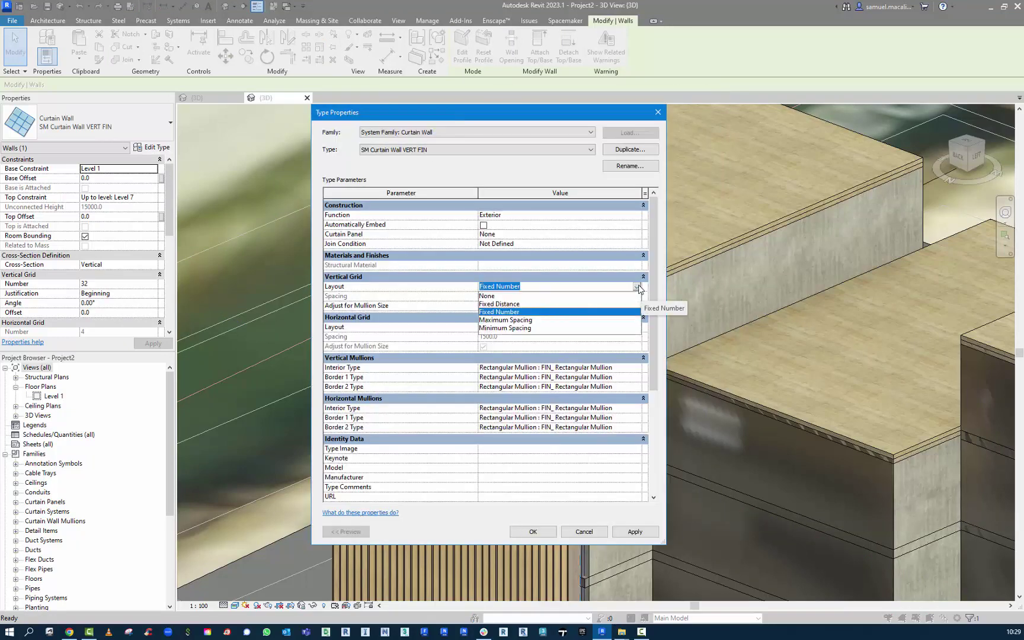
pyautogui.click(639, 288)
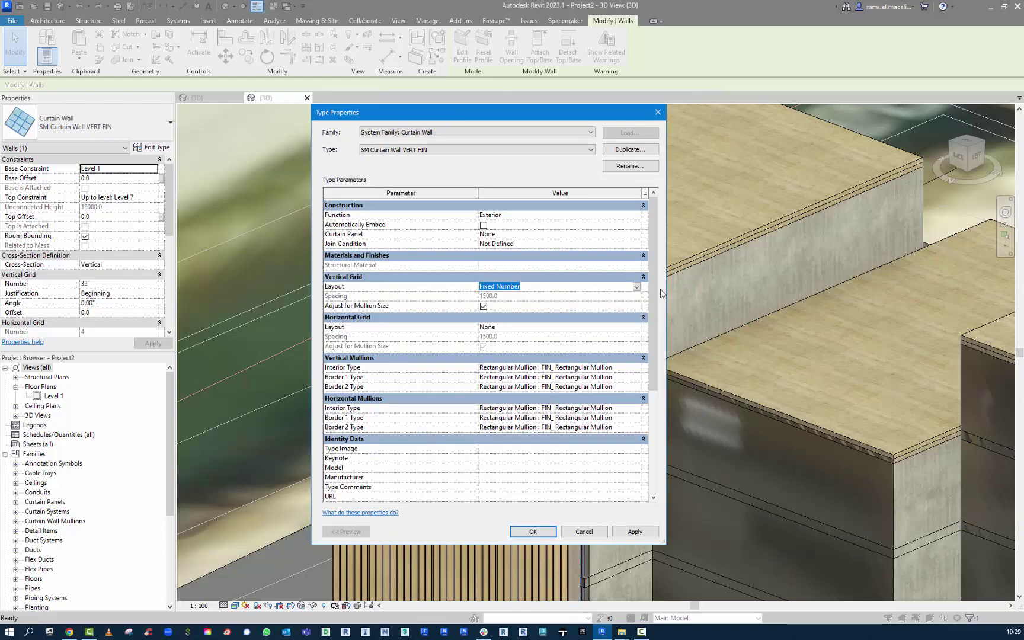
pyautogui.click(639, 288)
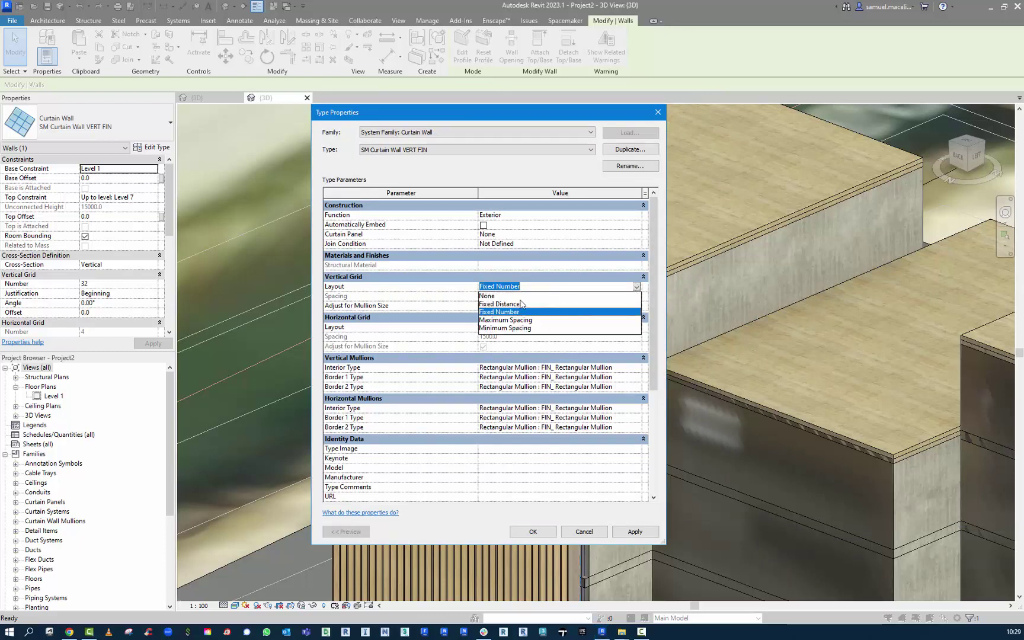
pyautogui.click(487, 304)
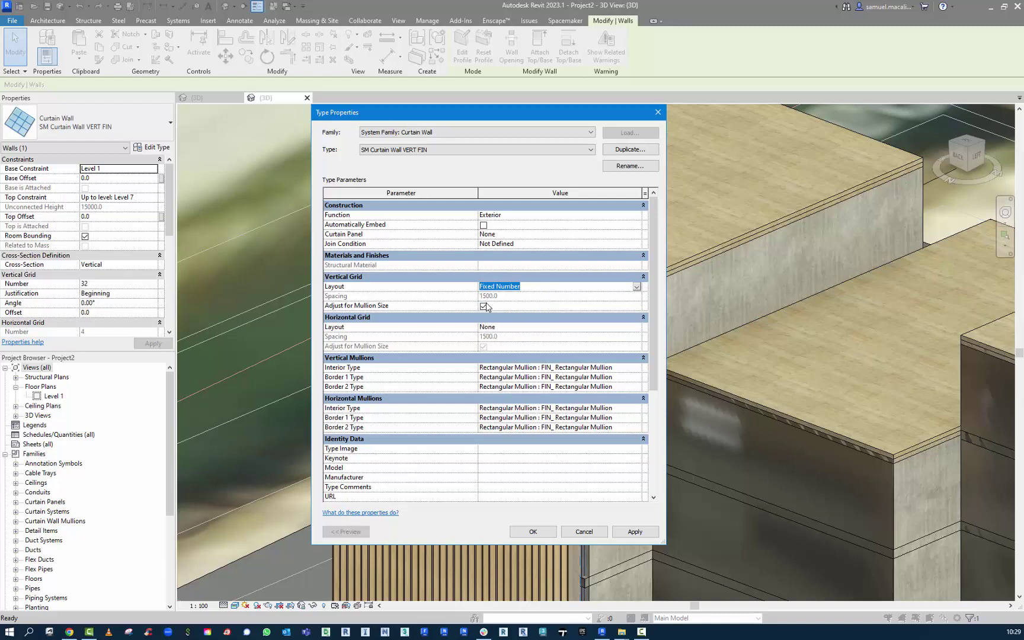
pyautogui.click(516, 296)
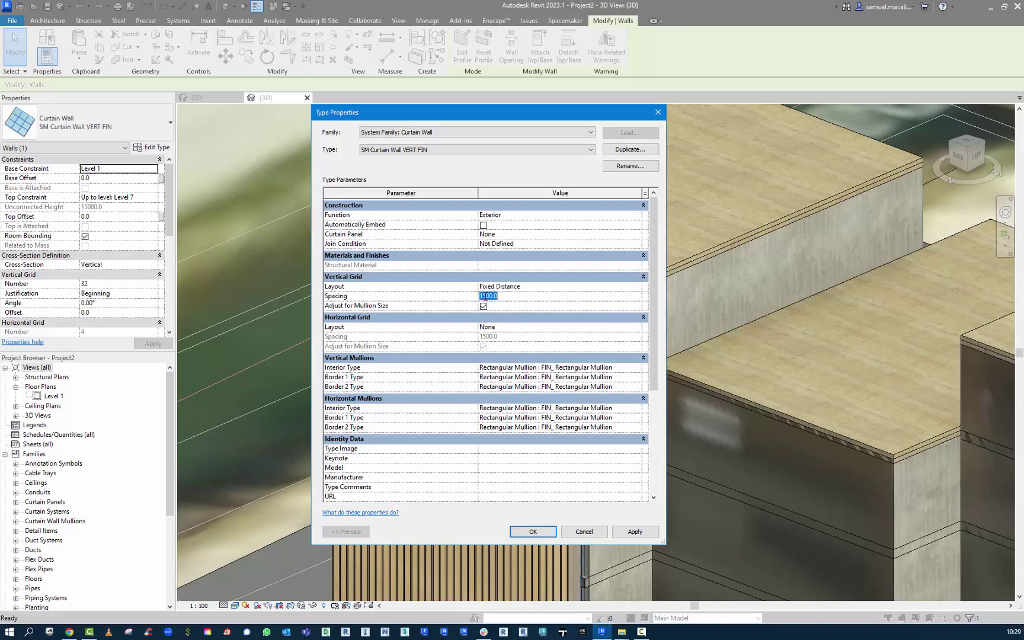
# Set the curtain wall type's horizontal grid layout to Fixed Distance with a storey-height spacing, and apply the type changes
pyautogui.moveTo(522, 113); pyautogui.dragTo(391, 106)
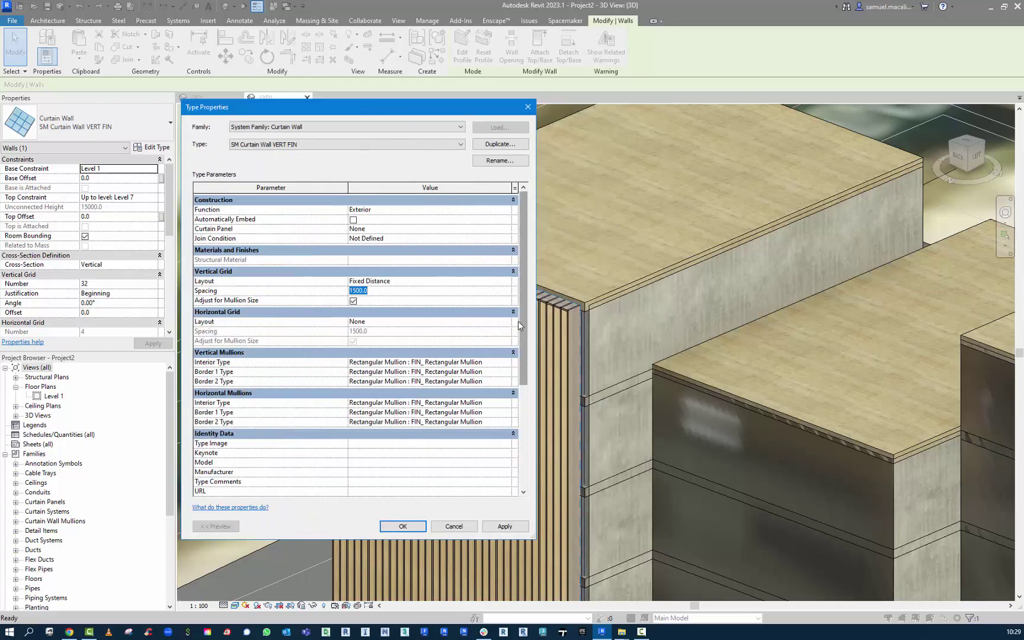
pyautogui.click(489, 322)
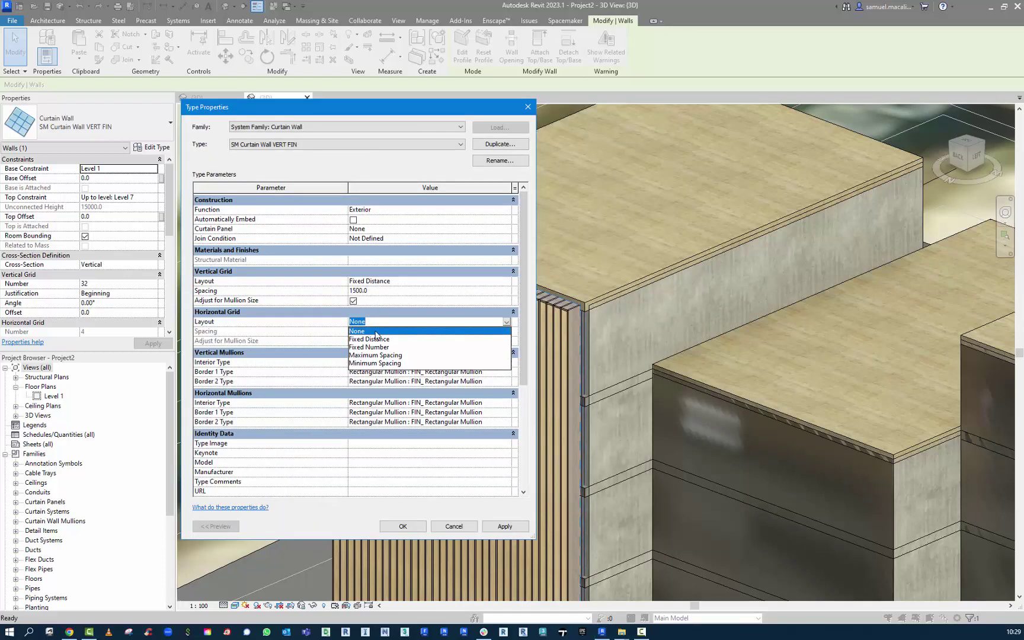
pyautogui.click(369, 339)
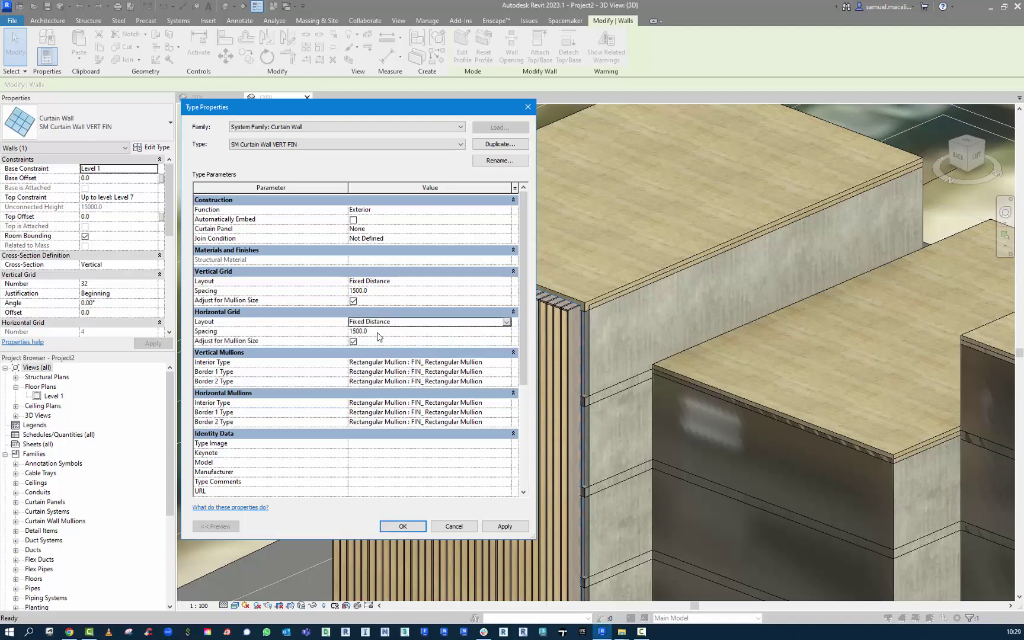
pyautogui.click(379, 334)
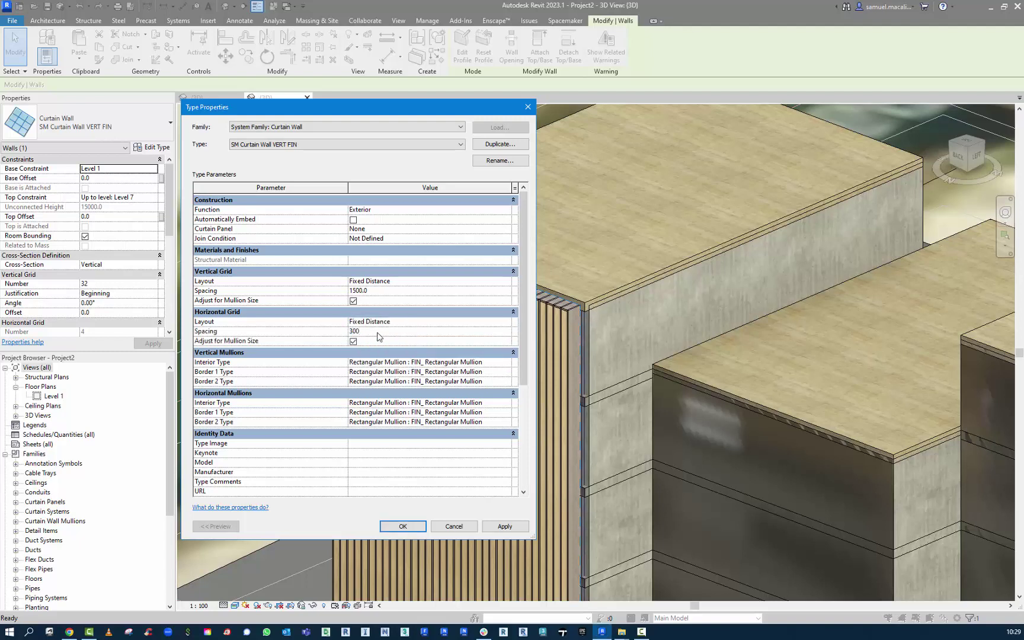
pyautogui.click(409, 528)
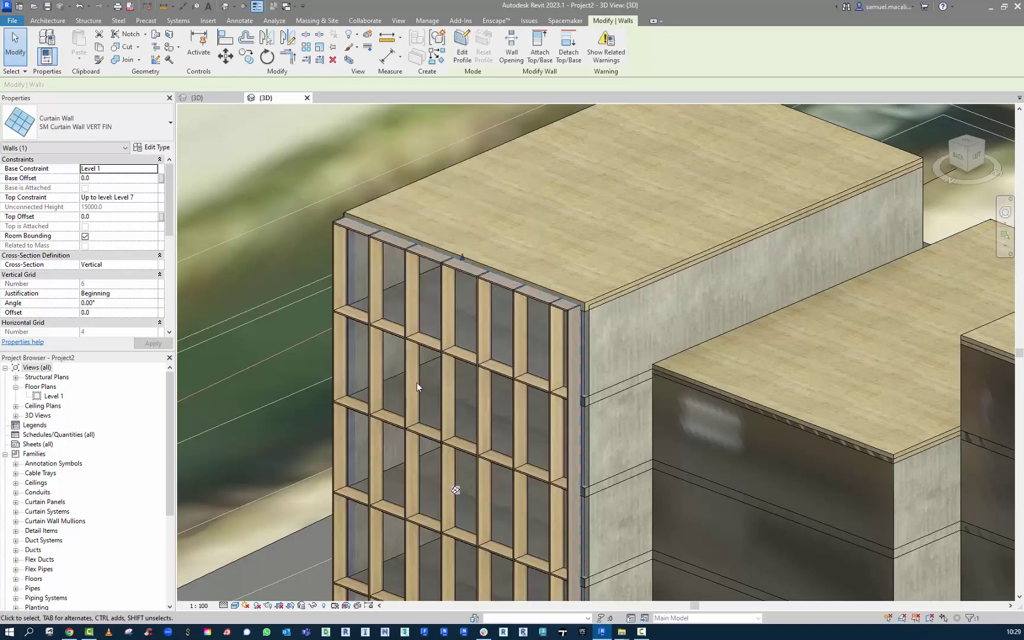
# Examine the developed building's window openings, projecting concrete side walls, and timber-finned facades from both sides
pyautogui.keyDown('shift'); pyautogui.moveTo(417, 382); pyautogui.dragTo(534, 367, button='middle'); pyautogui.keyUp('shift')
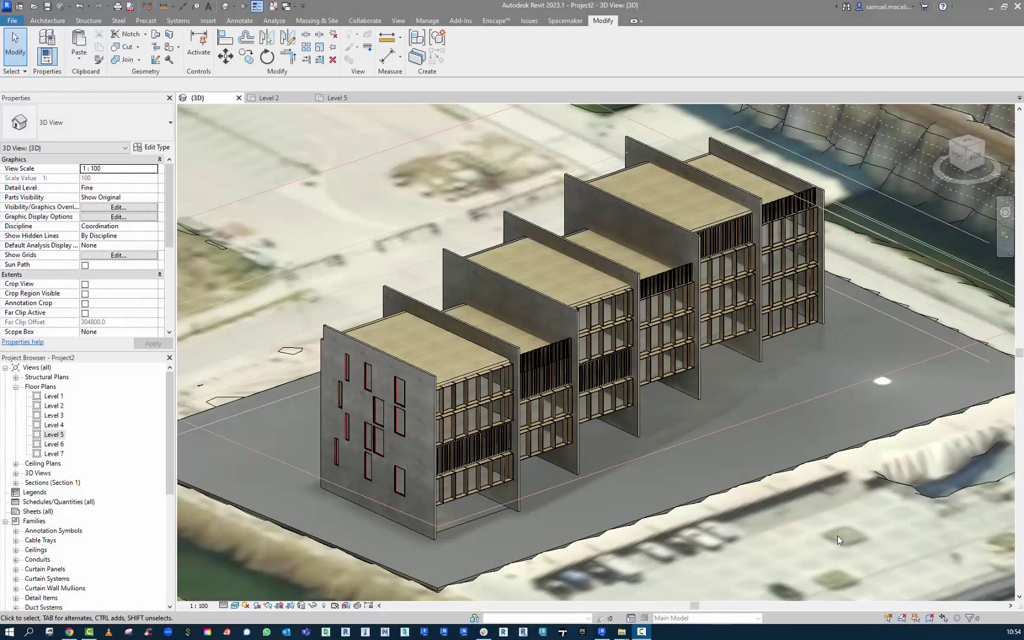
pyautogui.click(591, 492)
pyautogui.scroll(-3, 606, 477)
pyautogui.scroll(4, 496, 465)
pyautogui.scroll(5, 478, 456)
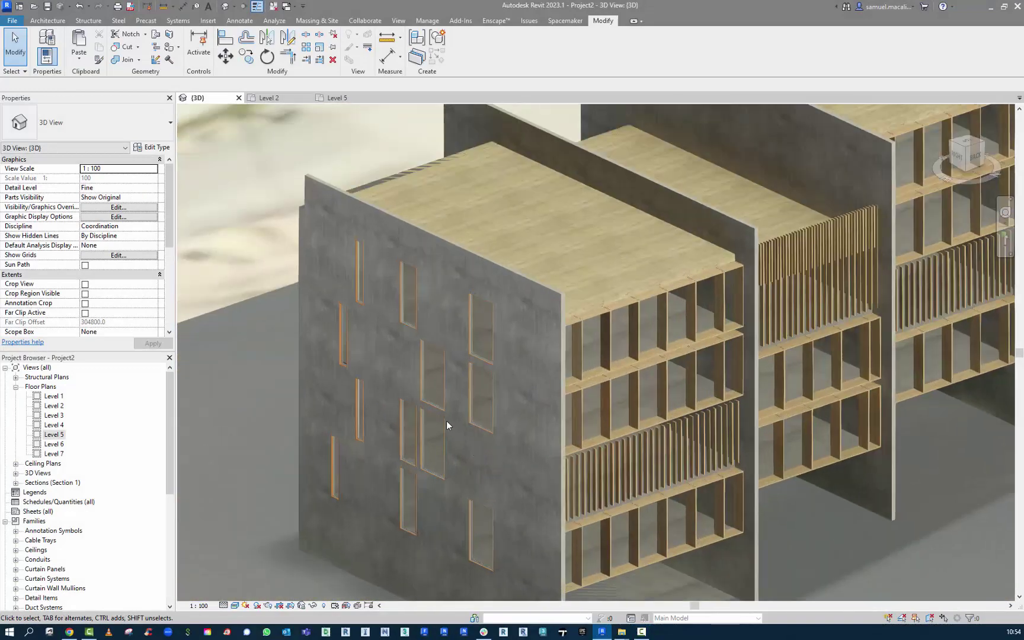
pyautogui.scroll(-5, 427, 385)
pyautogui.keyDown('shift'); pyautogui.moveTo(693, 407); pyautogui.dragTo(504, 440, button='middle'); pyautogui.keyUp('shift')
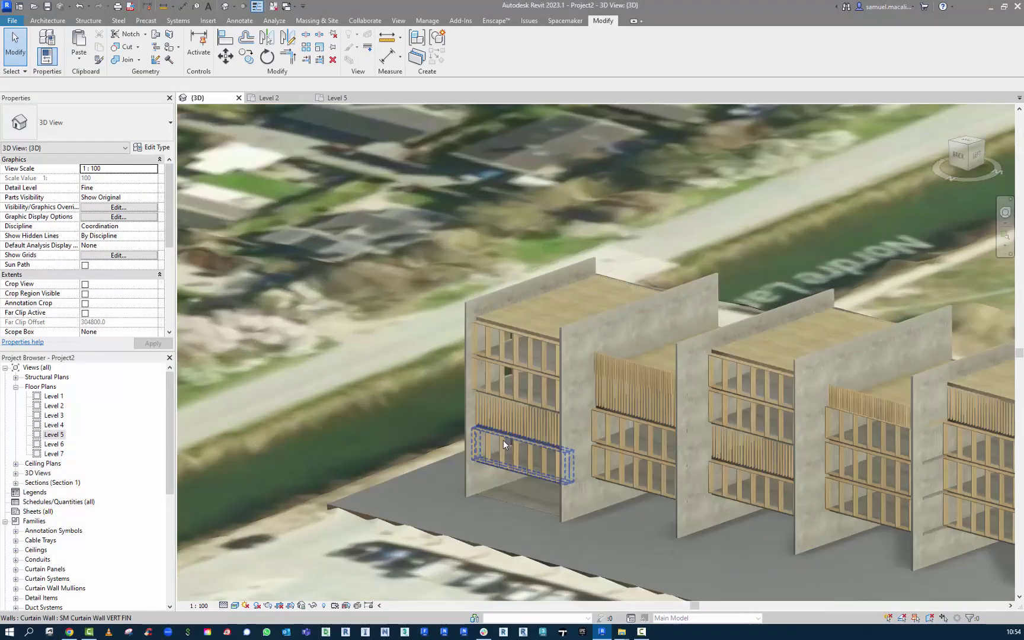
pyautogui.scroll(3, 475, 397)
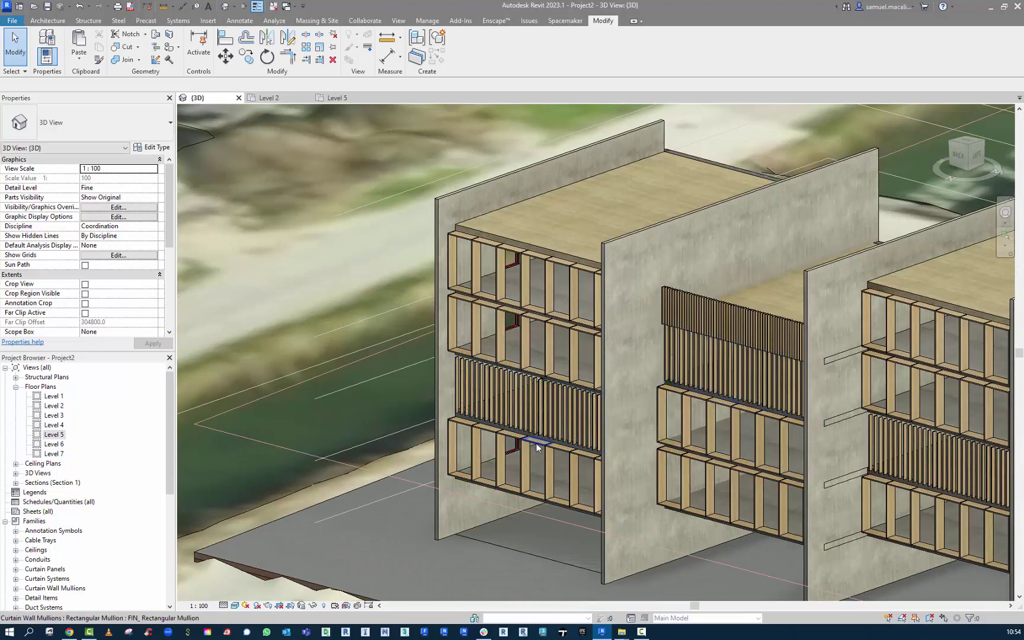
pyautogui.scroll(5, 524, 459)
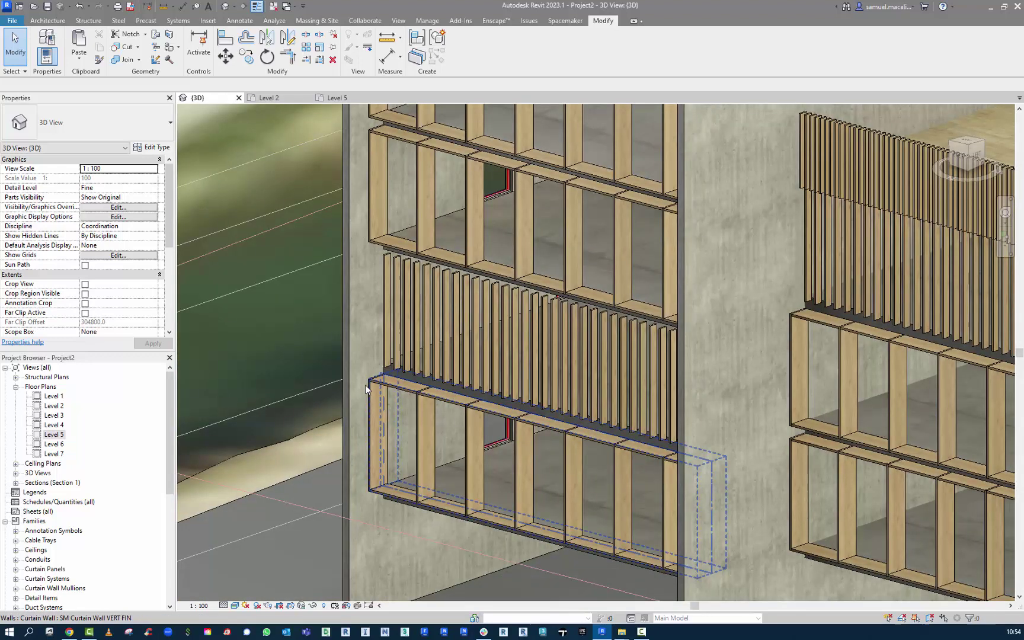
pyautogui.scroll(-5, 460, 418)
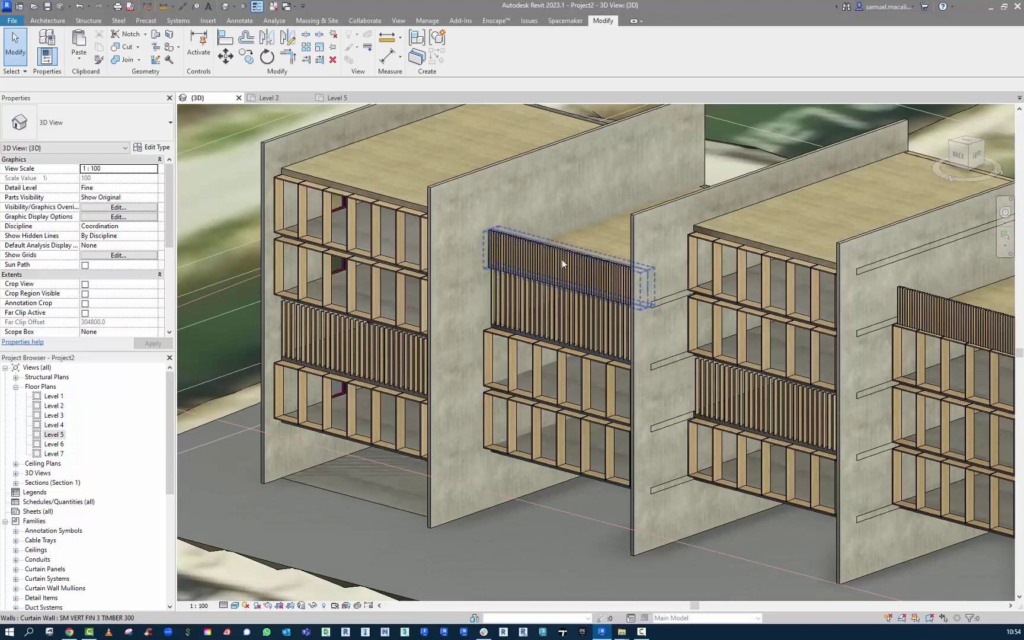
# Select the finned curtain wall above a lower section's roof, inspect it along the whole facade, and clear the selection
pyautogui.scroll(4, 561, 259)
pyautogui.click(518, 231)
pyautogui.scroll(-3, 518, 234)
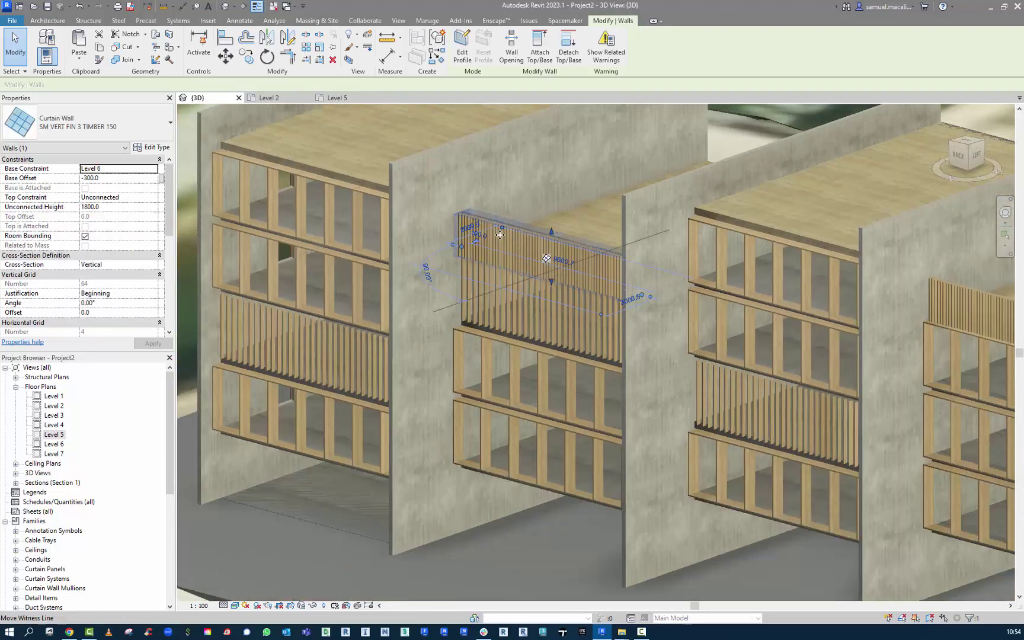
pyautogui.keyDown('shift'); pyautogui.moveTo(519, 235); pyautogui.dragTo(627, 222, button='middle'); pyautogui.keyUp('shift')
pyautogui.scroll(-5, 628, 222)
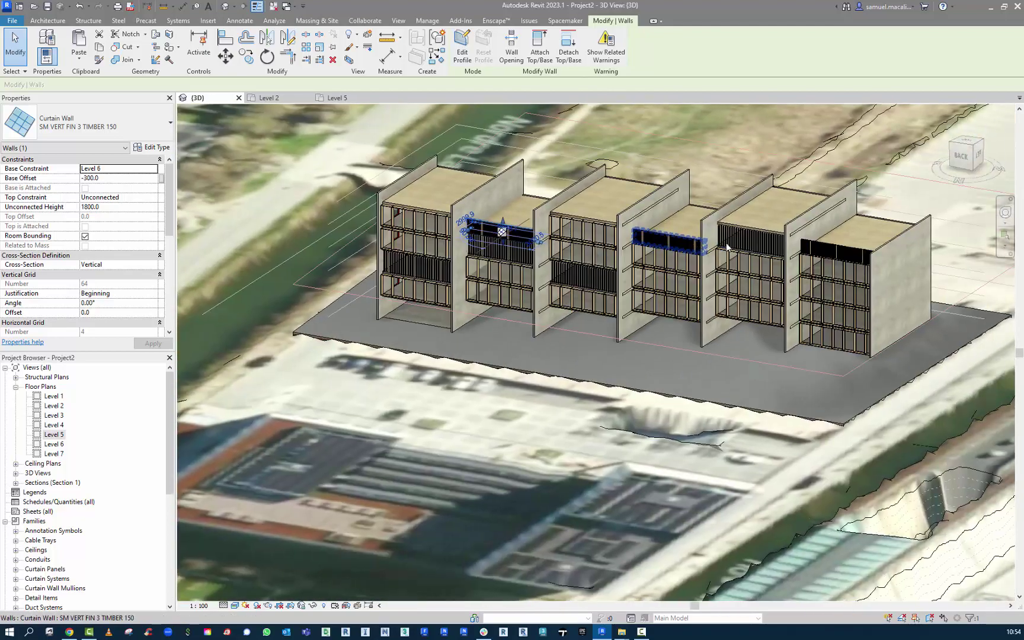
pyautogui.keyDown('shift'); pyautogui.moveTo(726, 247); pyautogui.dragTo(563, 299, button='middle'); pyautogui.keyUp('shift')
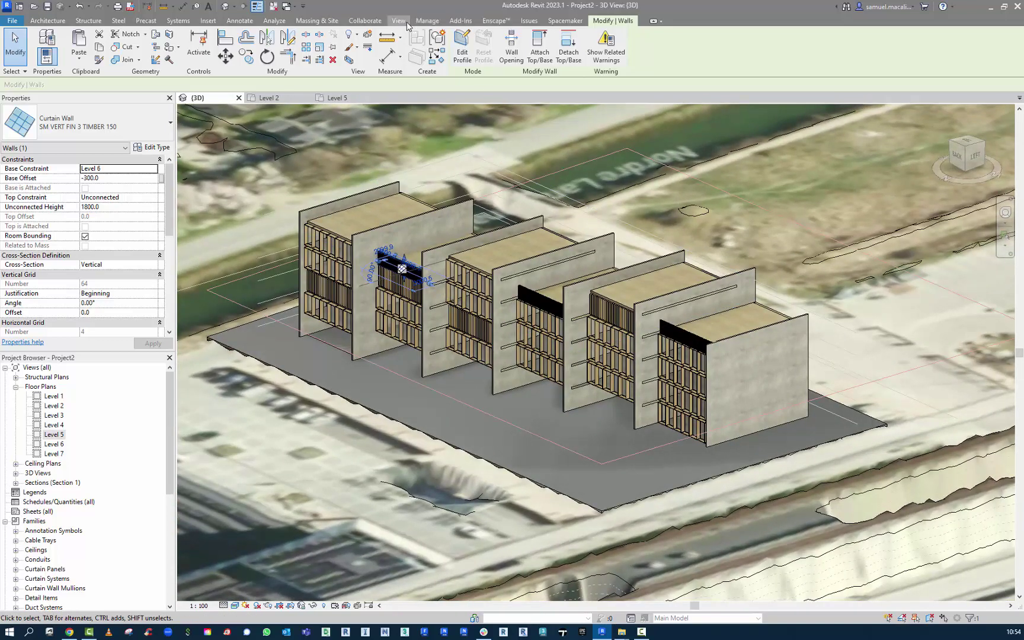
pyautogui.click(439, 129)
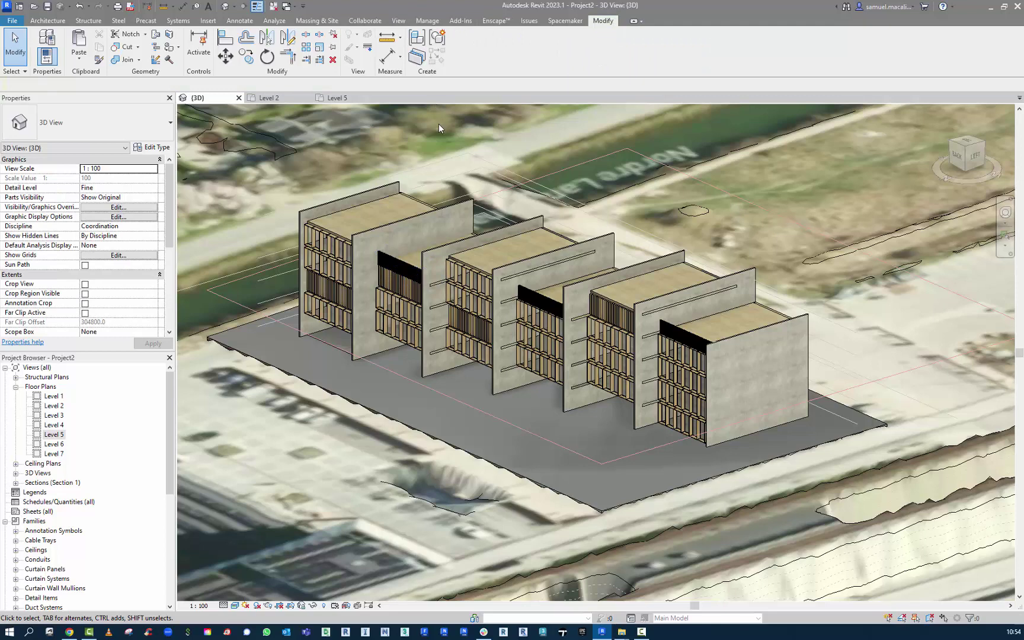
# Open the building model in Twinmotion
pyautogui.click(399, 21)
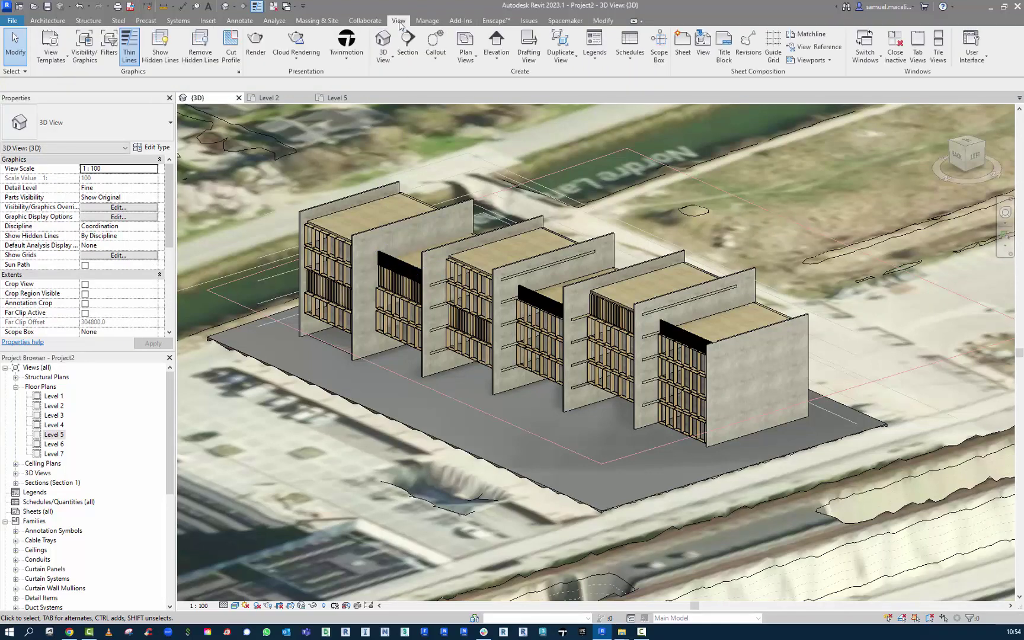
pyautogui.click(352, 64)
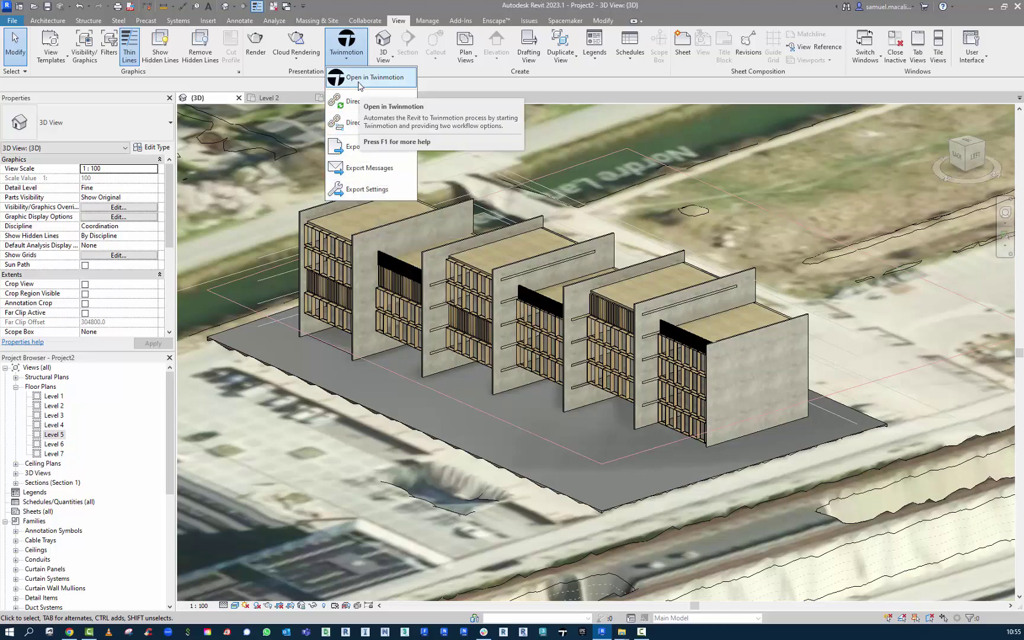
pyautogui.click(360, 86)
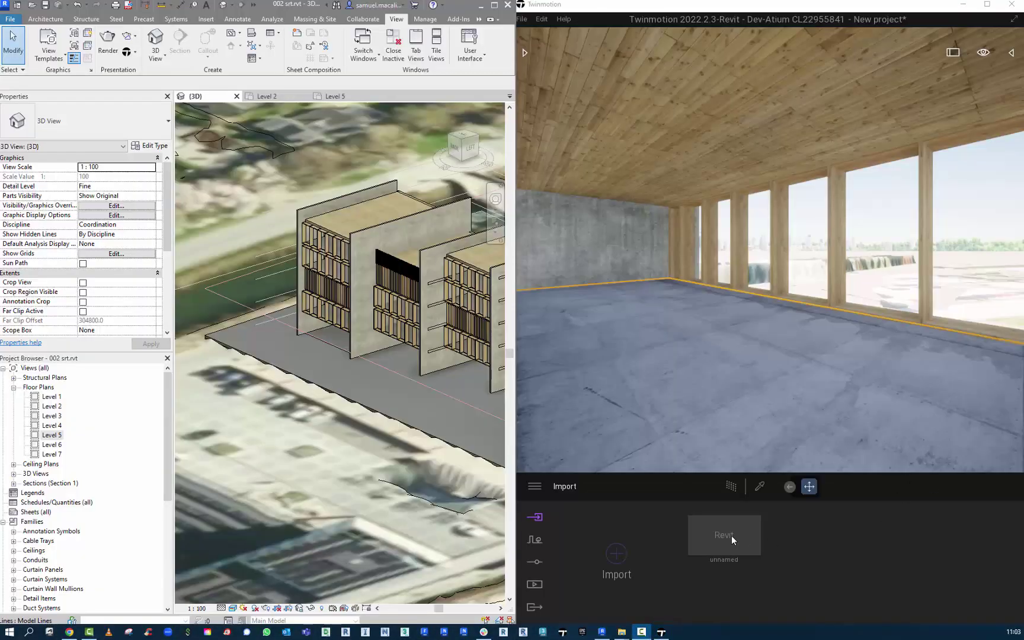
# Check the Revit import's options and examine the building's finned facade from outside in an enlarged Twinmotion window
pyautogui.click(732, 535)
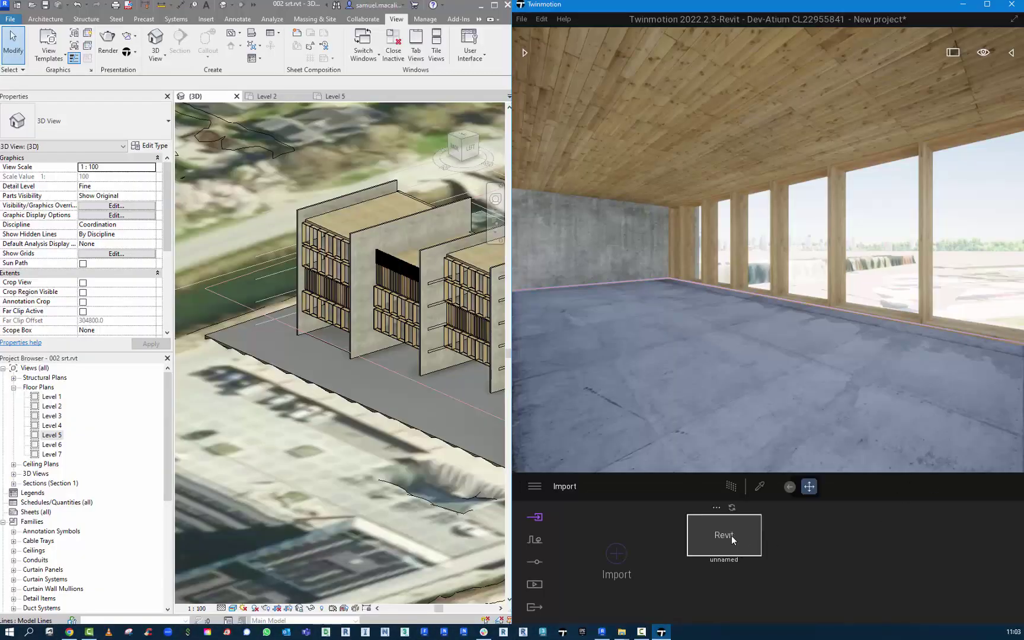
pyautogui.click(717, 507)
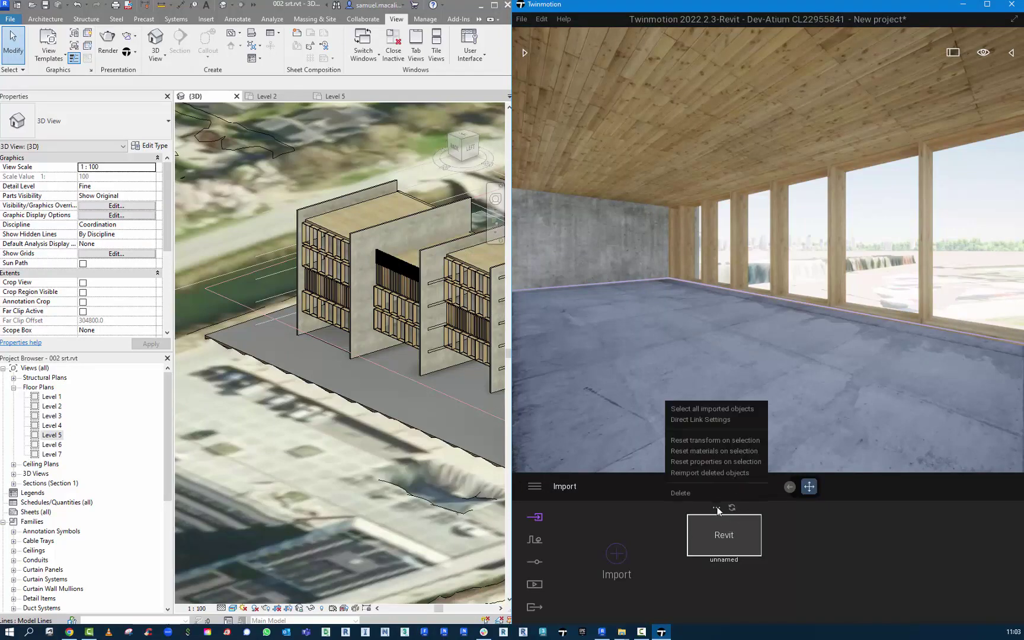
pyautogui.click(715, 409)
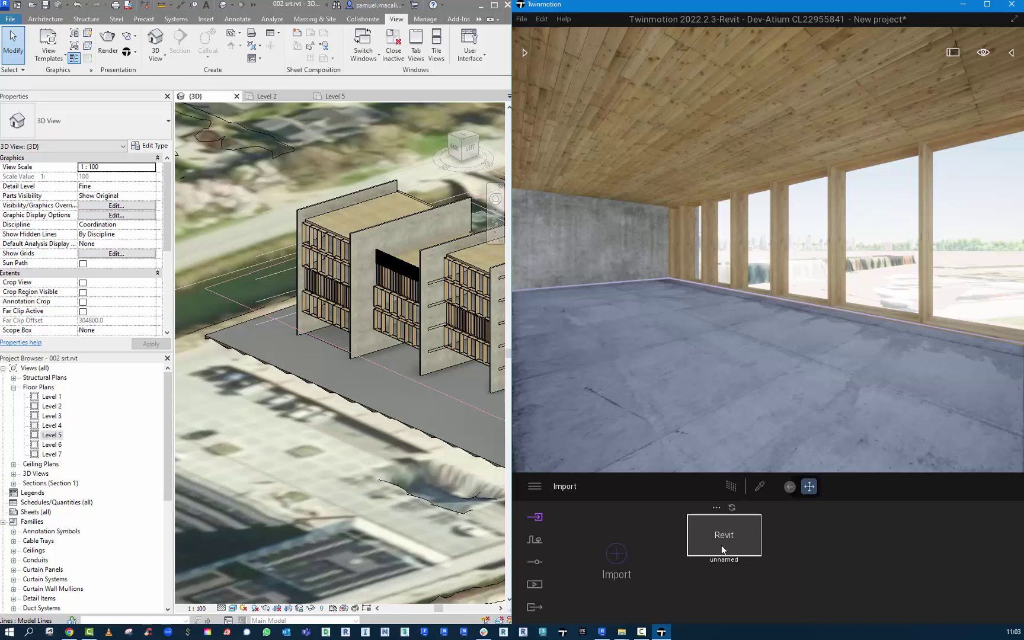
pyautogui.moveTo(877, 342); pyautogui.dragTo(622, 338, button='right')
pyautogui.press('d')
pyautogui.press('s')
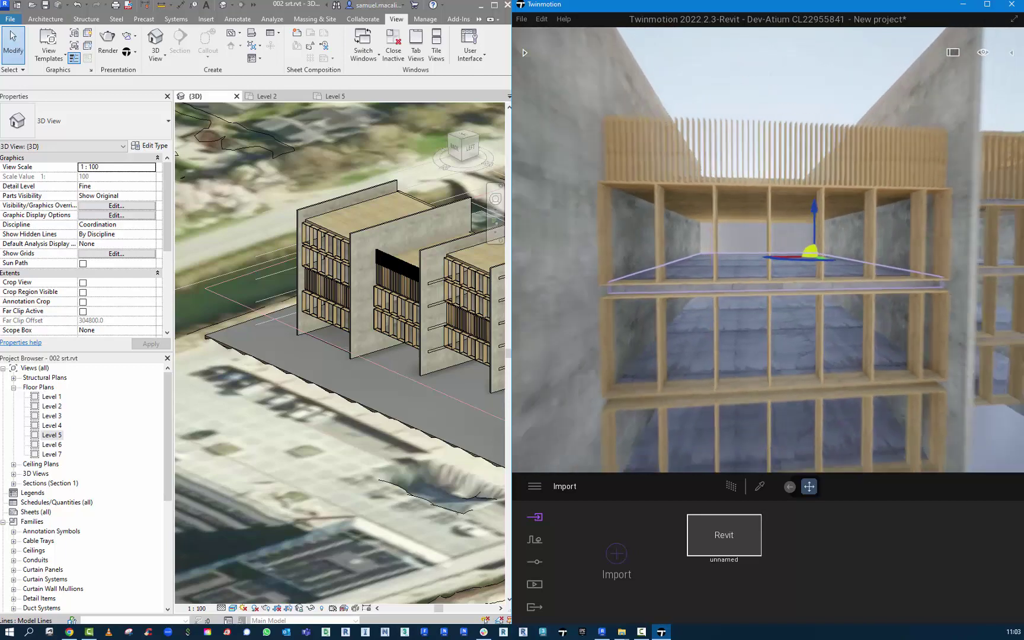
pyautogui.press('s')
pyautogui.moveTo(622, 337); pyautogui.dragTo(593, 337, button='right')
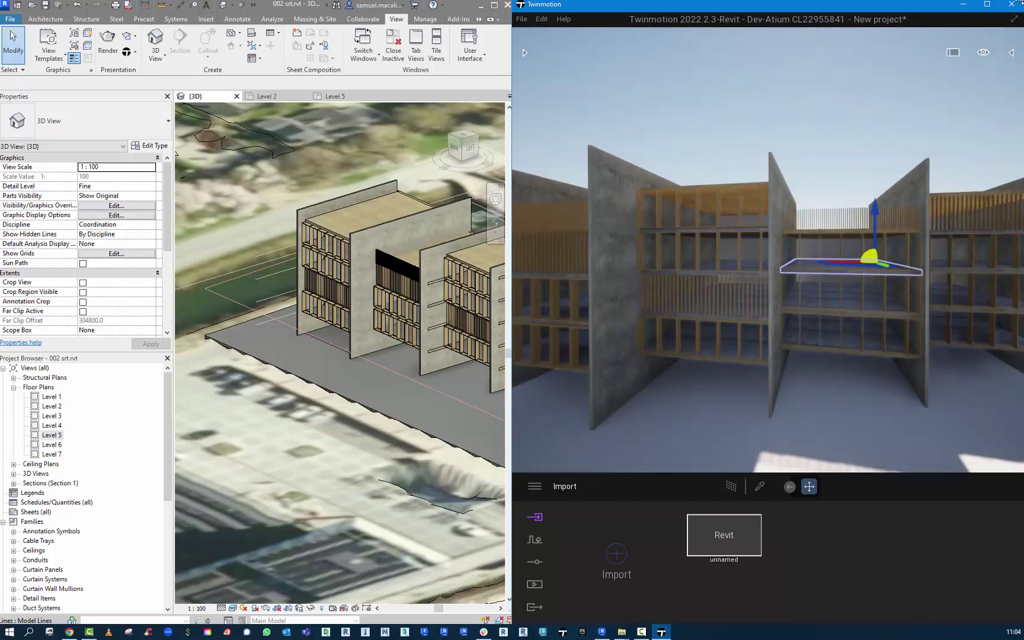
pyautogui.click(987, 5)
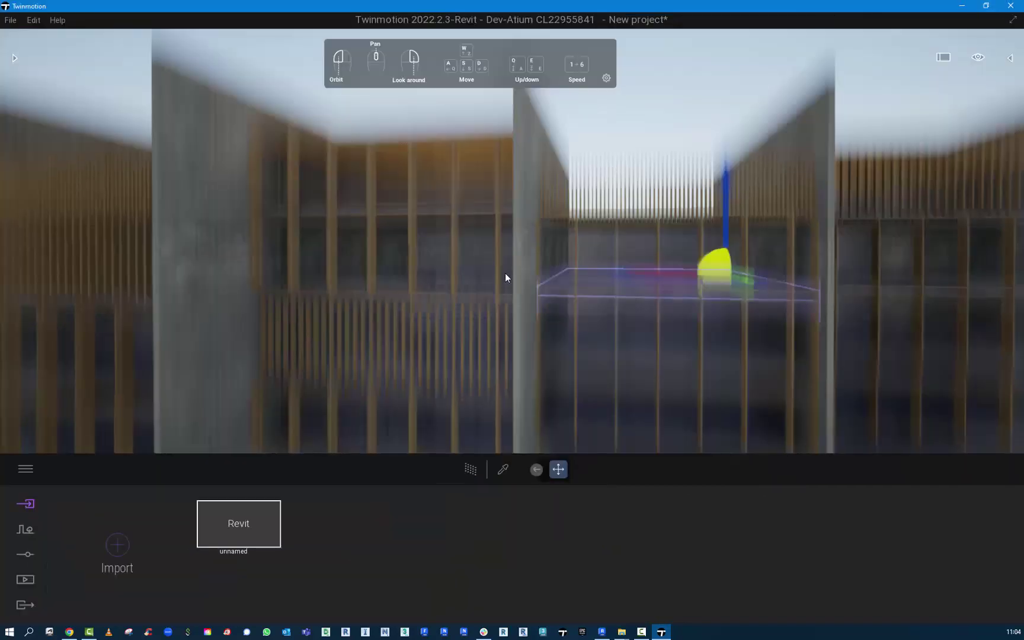
pyautogui.press('s')
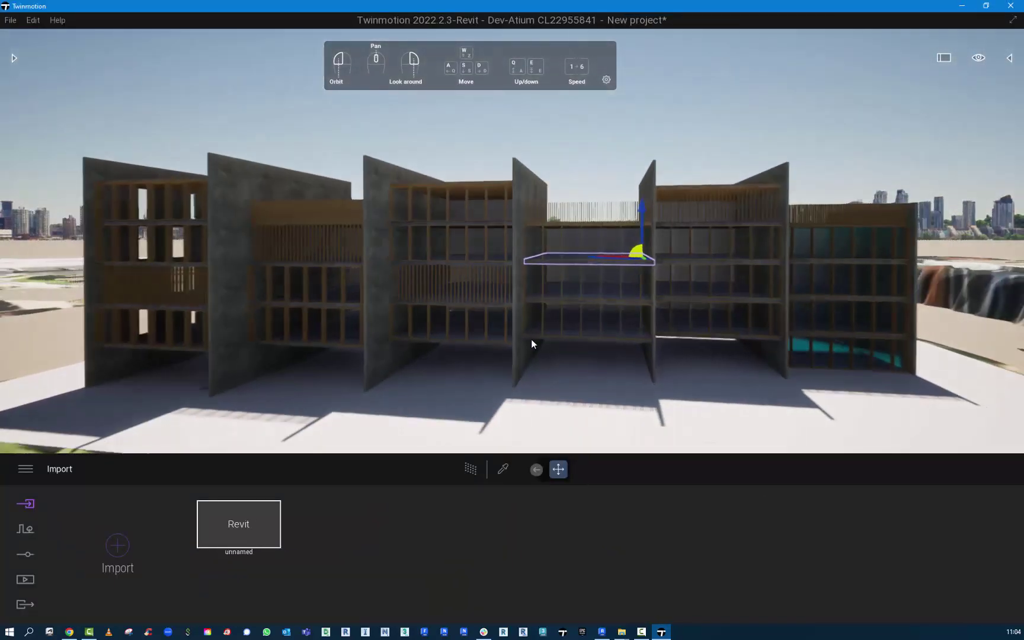
pyautogui.moveTo(532, 344); pyautogui.dragTo(284, 333)
# Delete the beige default ground surface surrounding the imported site model
pyautogui.click(175, 350)
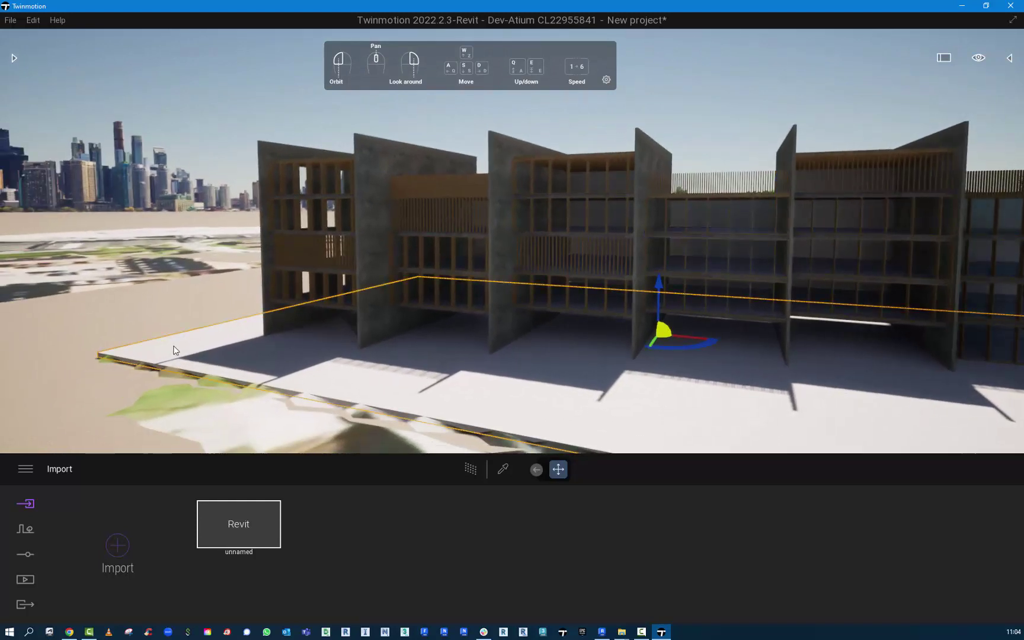
pyautogui.press('Escape')
pyautogui.click(175, 351)
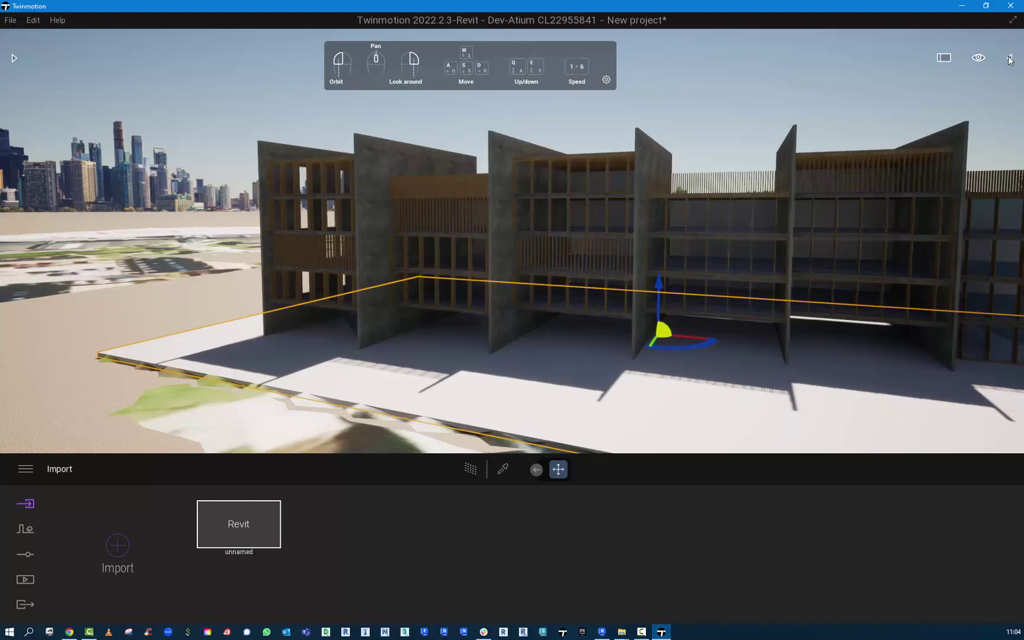
pyautogui.moveTo(256, 266); pyautogui.dragTo(149, 338)
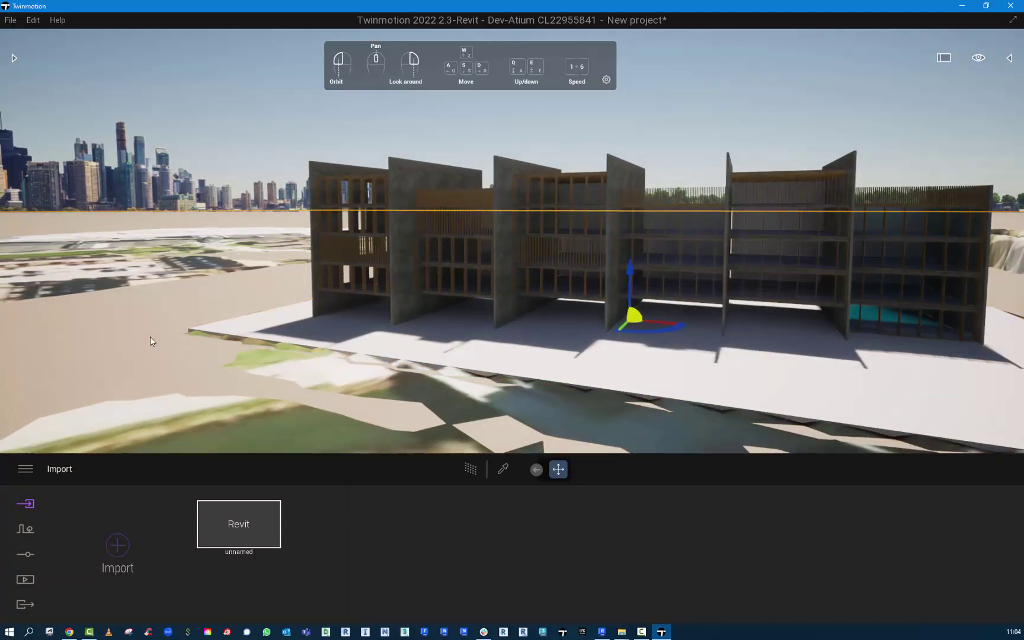
pyautogui.click(150, 336)
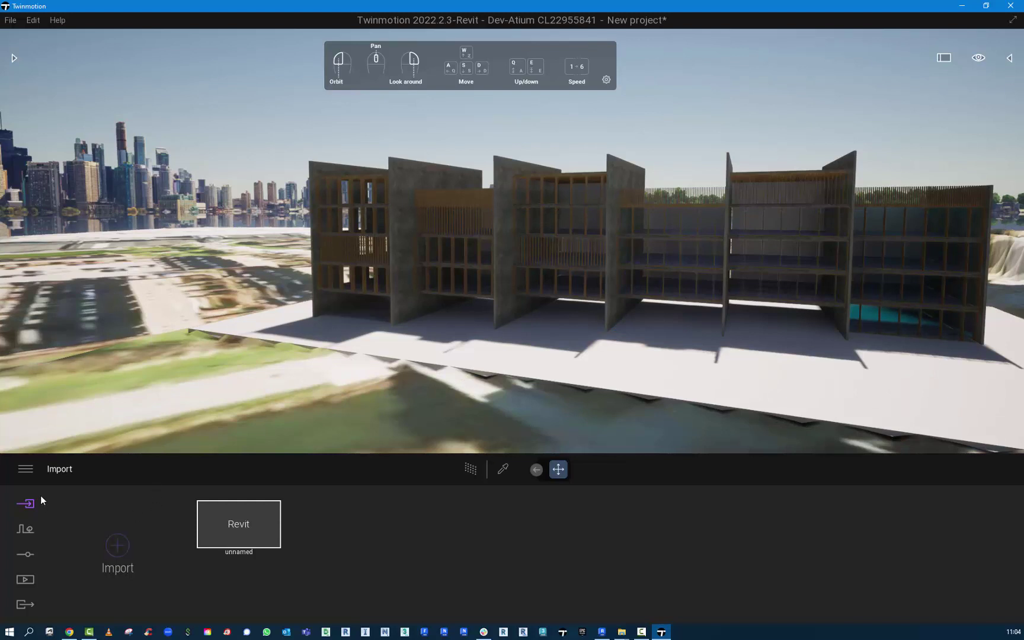
# Set the scene location's background picture to None
pyautogui.click(29, 534)
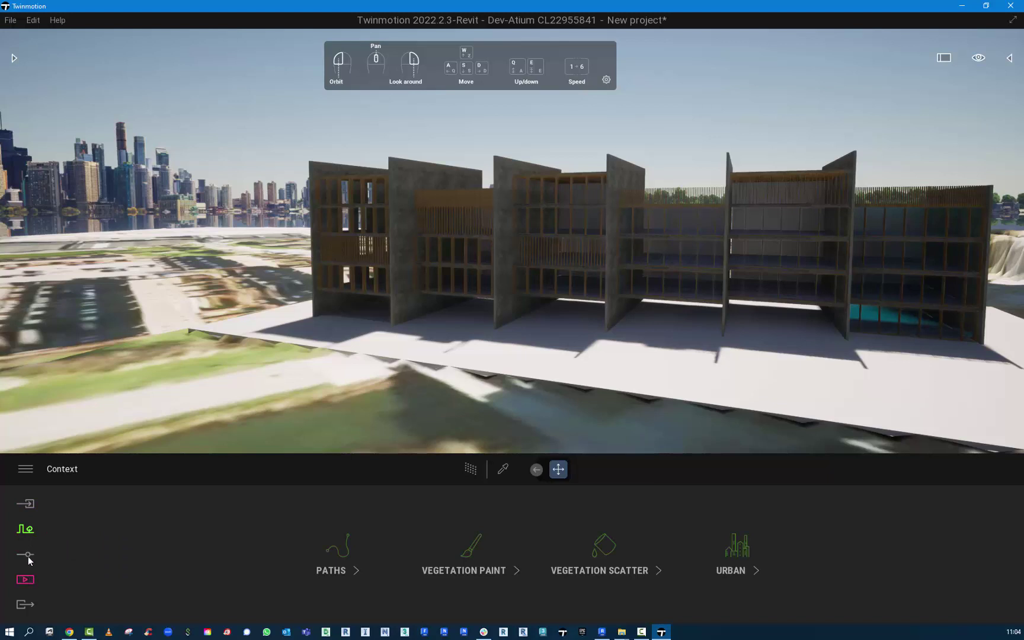
pyautogui.click(28, 555)
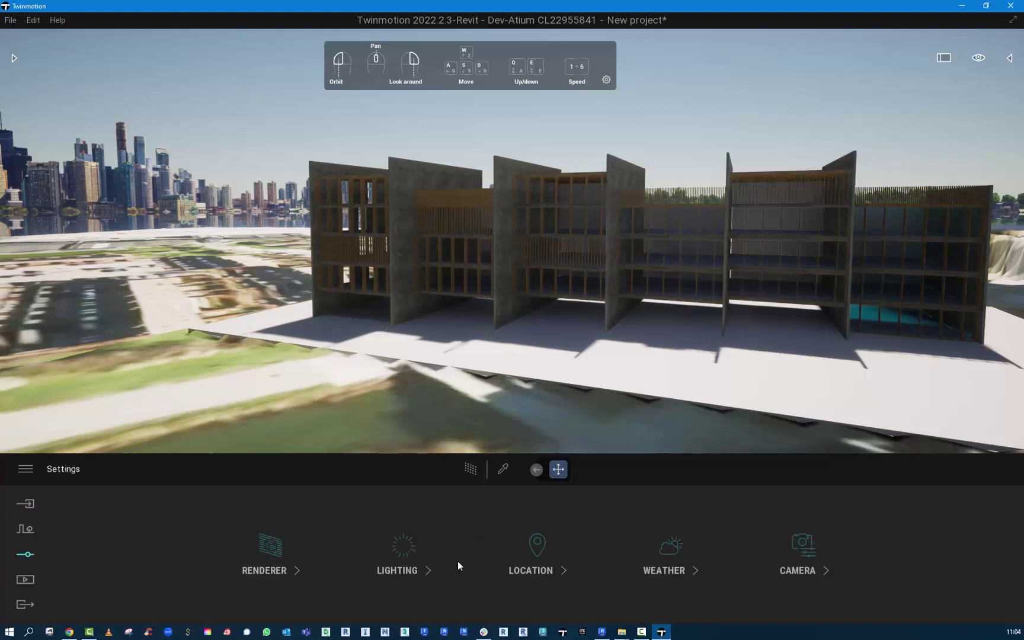
pyautogui.click(575, 551)
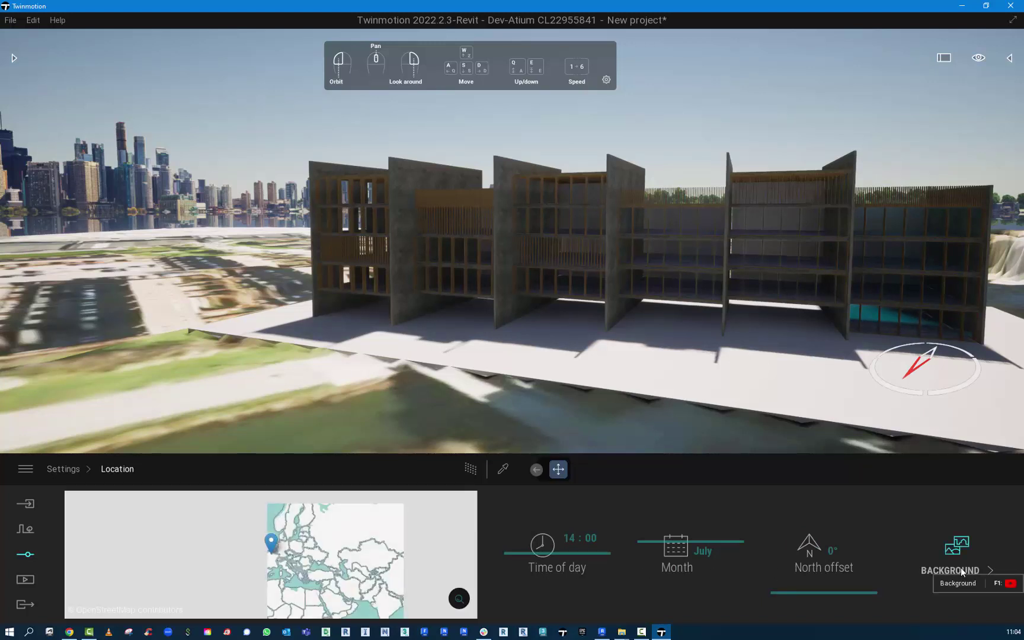
pyautogui.click(961, 567)
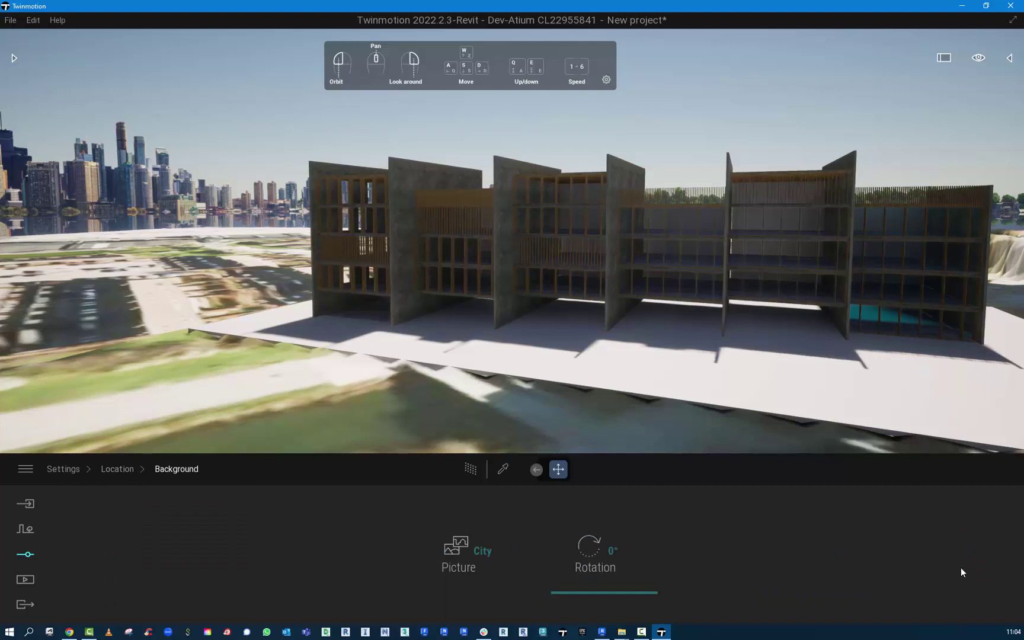
pyautogui.click(490, 557)
pyautogui.click(310, 302)
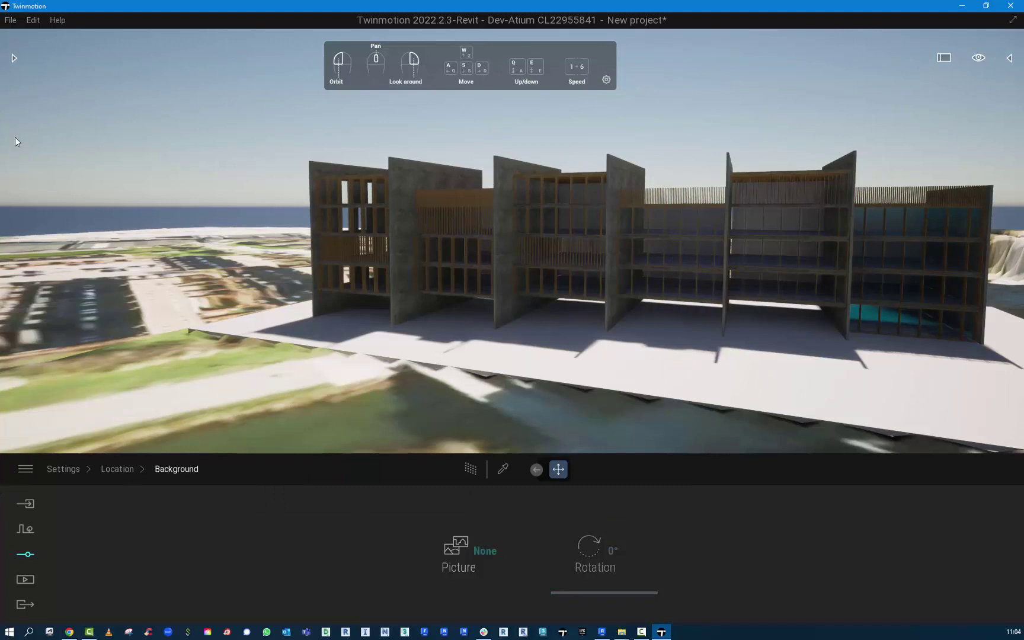
# Apply the Yellow Field outdoor HDRI environment from the library as the scene's sky light
pyautogui.click(15, 58)
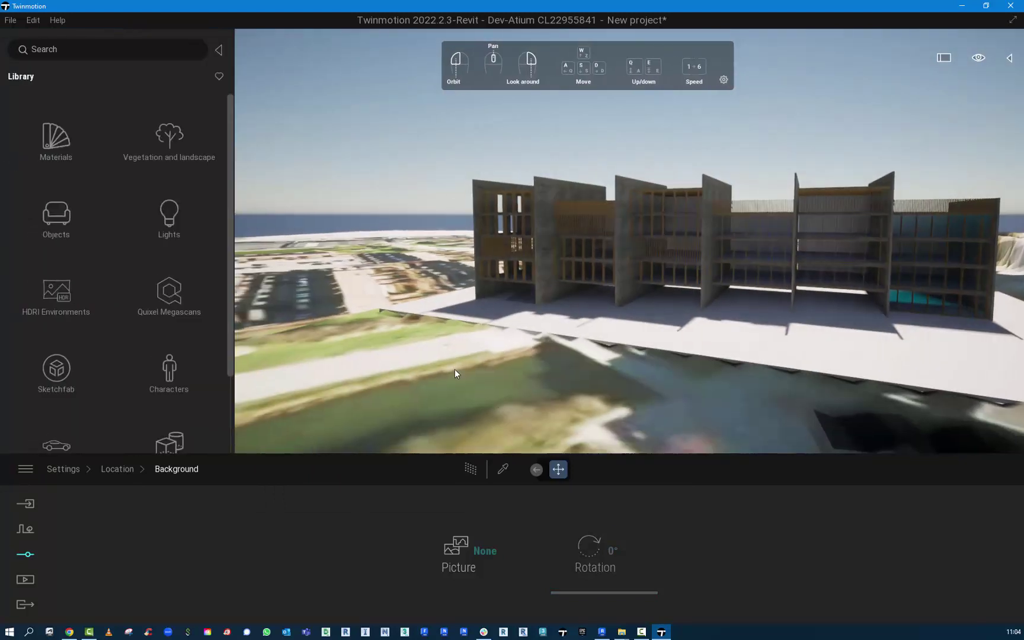
pyautogui.moveTo(454, 368); pyautogui.dragTo(525, 338, button='right')
pyautogui.scroll(3, 444, 285)
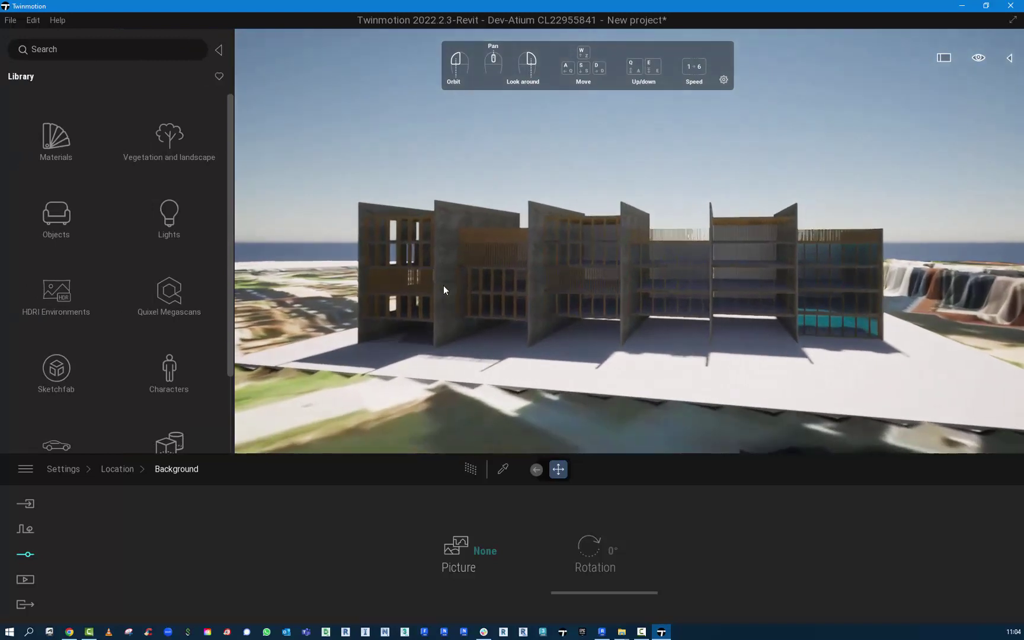
pyautogui.click(56, 273)
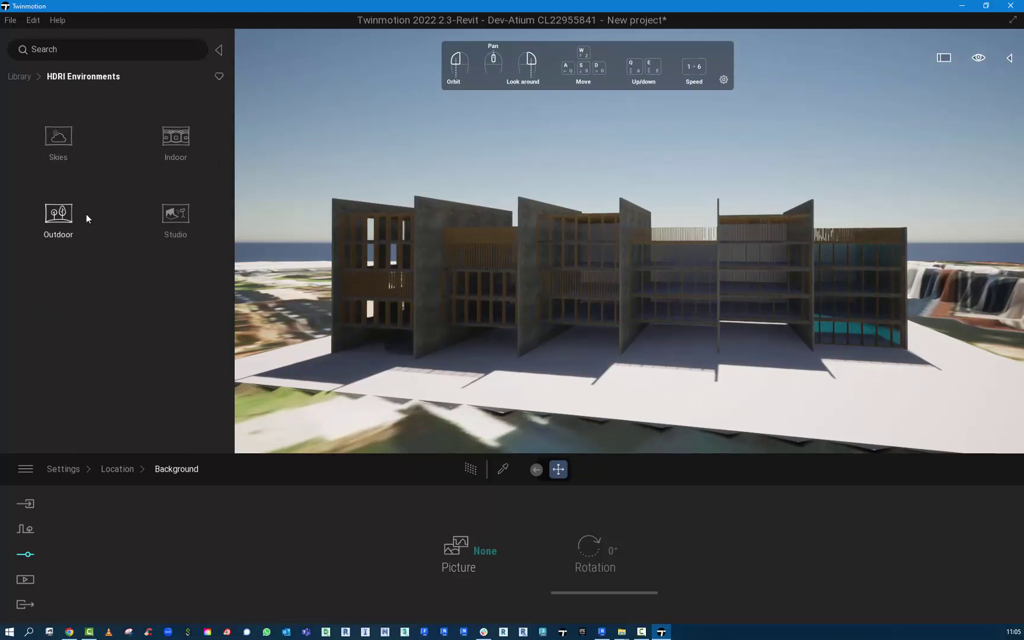
pyautogui.click(64, 221)
pyautogui.moveTo(170, 302)
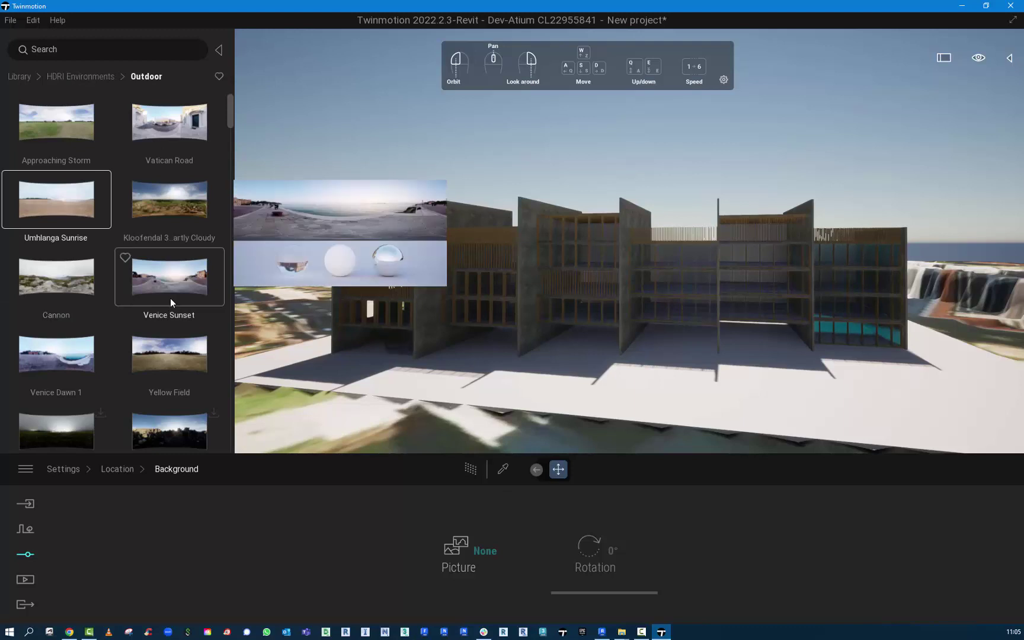
pyautogui.moveTo(170, 355)
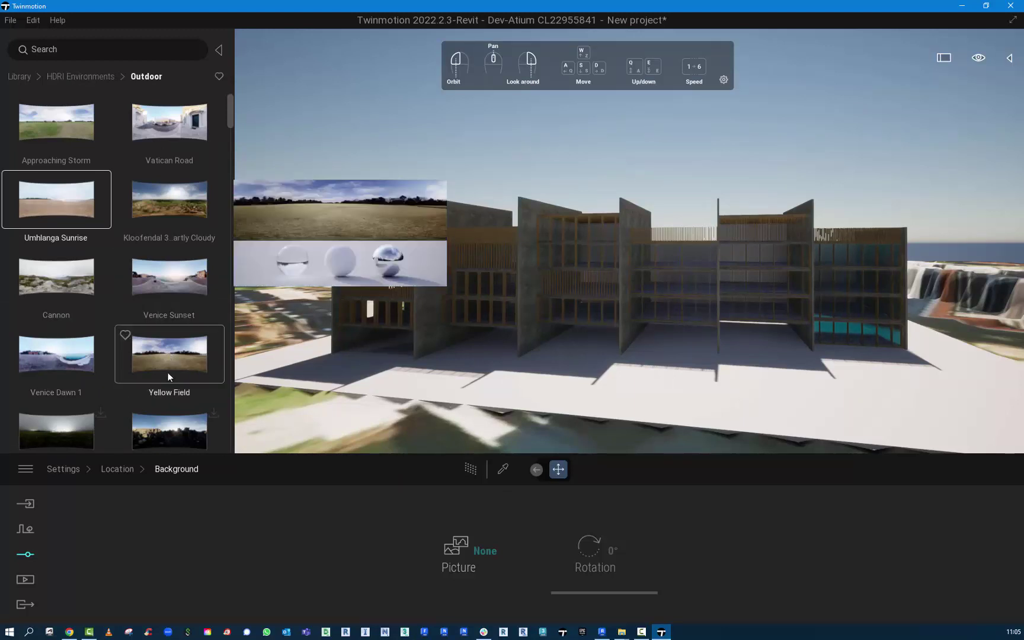
pyautogui.click(165, 355)
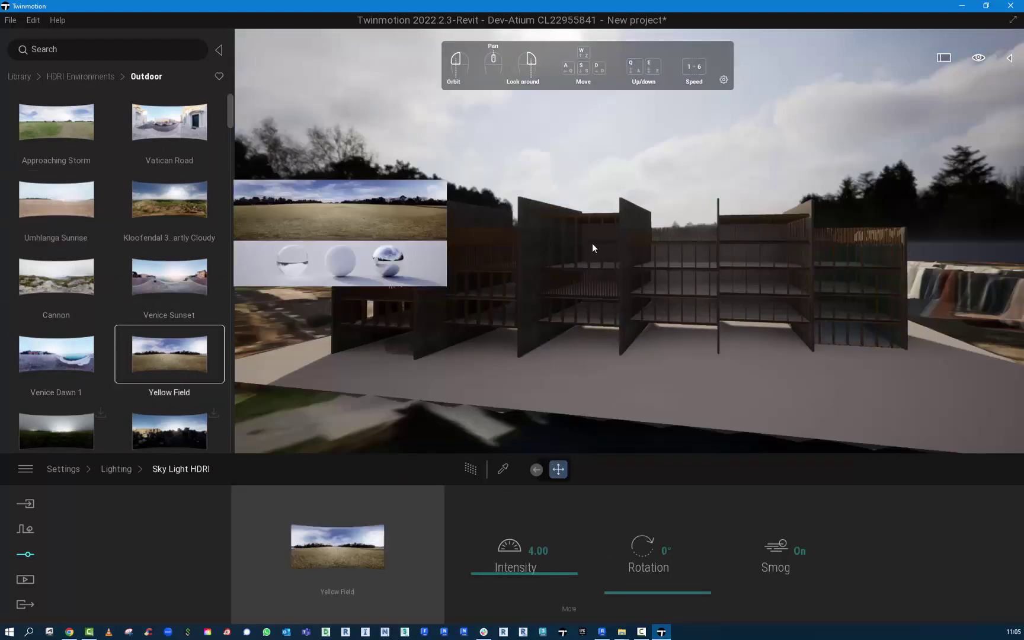
# Rotate the sky light HDRI to 274° and view the building's whole front facade under the new lighting
pyautogui.moveTo(675, 201); pyautogui.dragTo(735, 231, button='right')
pyautogui.moveTo(541, 187); pyautogui.dragTo(518, 178, button='right')
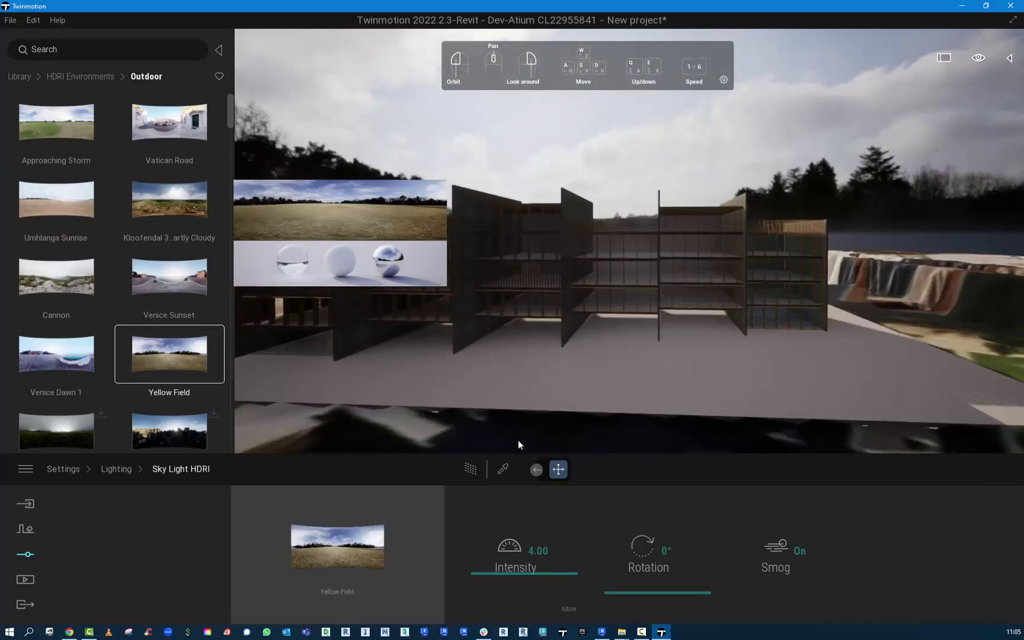
pyautogui.click(644, 591)
pyautogui.moveTo(642, 536); pyautogui.dragTo(619, 515)
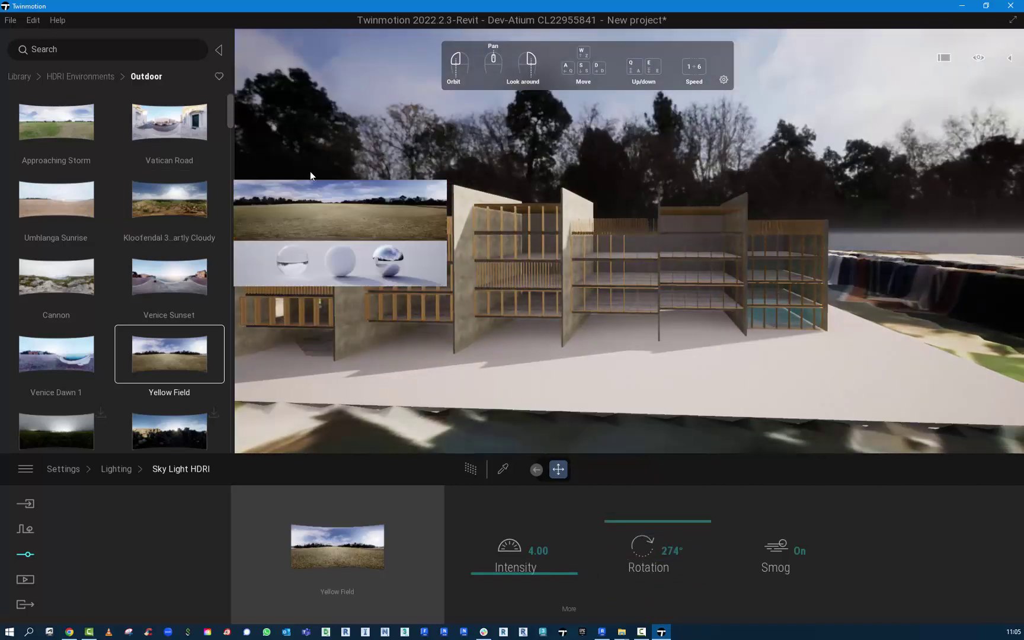
pyautogui.click(219, 52)
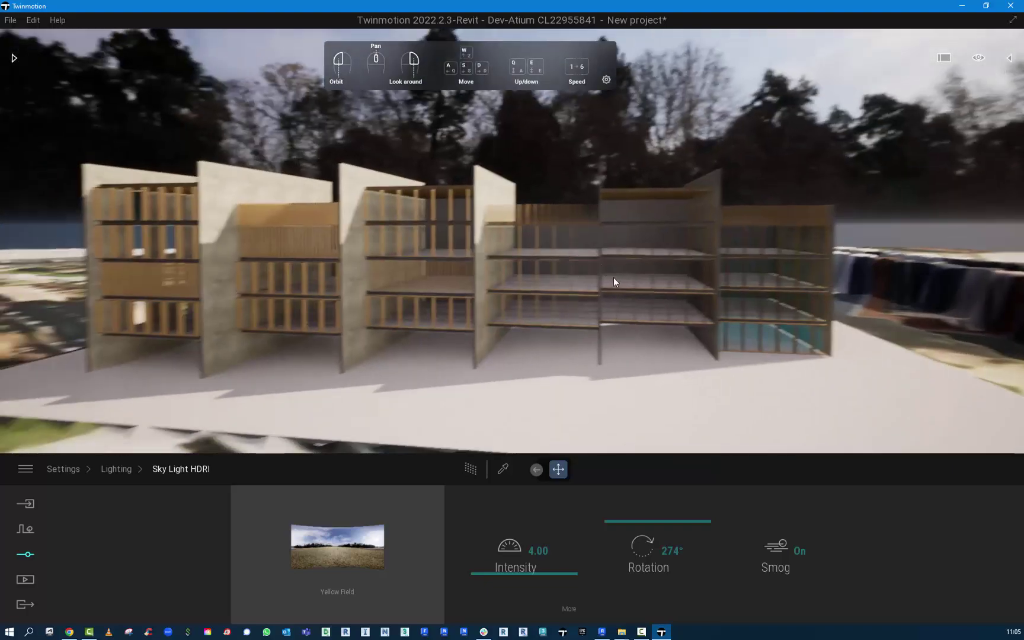
pyautogui.moveTo(613, 278); pyautogui.dragTo(559, 301, button='right')
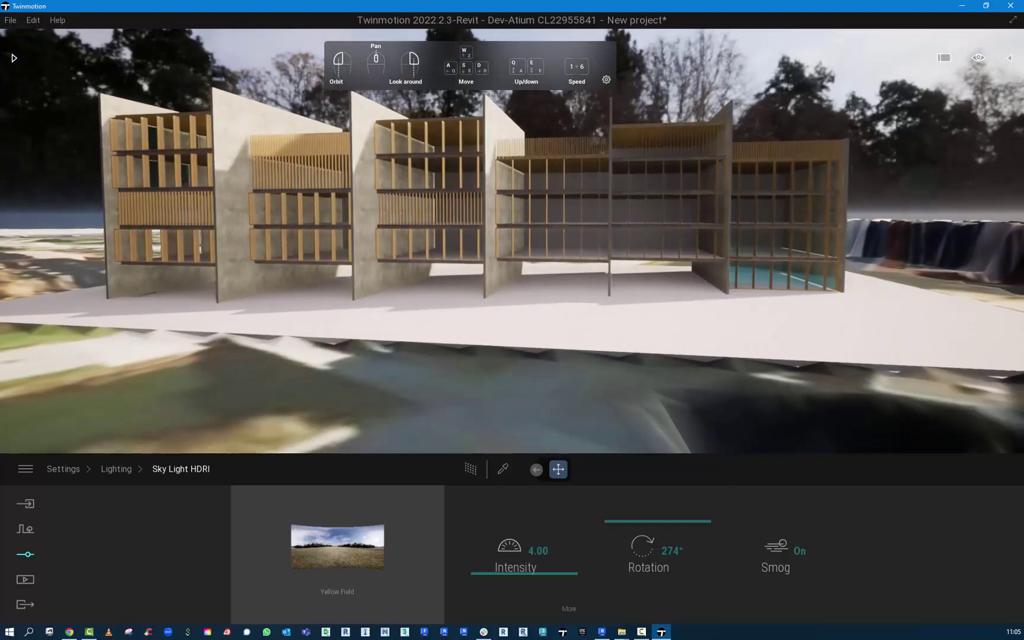